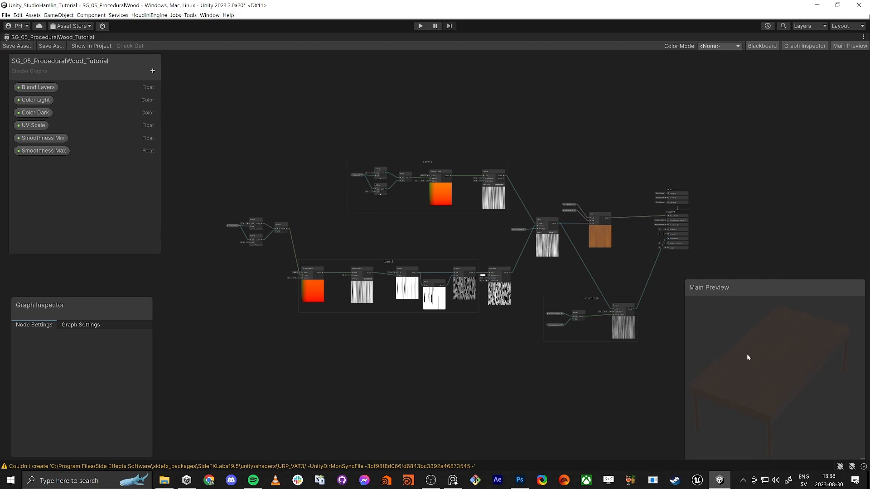
- Hide the shader graph's Main Preview
right_click(748, 355)
key(Escape)
click(840, 47)
click(840, 46)
click(850, 46)
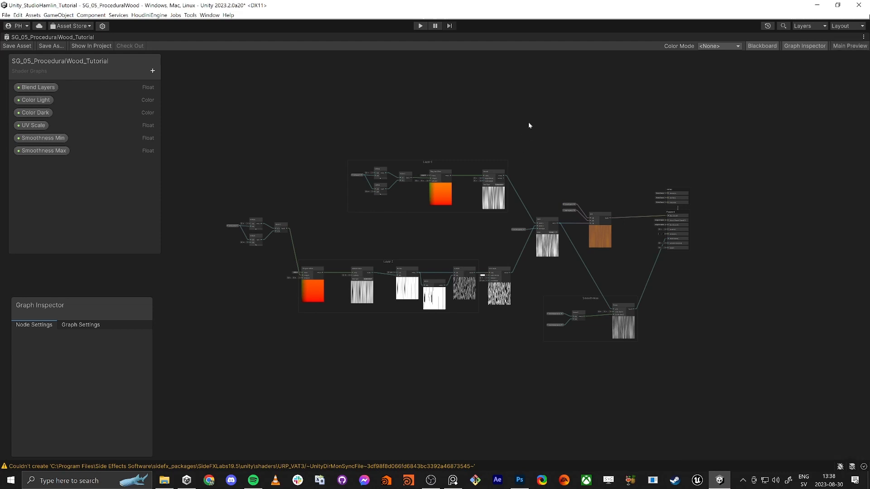
- Switch to the Scene view and look over the wooden table with its mesh's material properties shown
key(shift+space)
click(302, 39)
scroll(452, 229, down, 2)
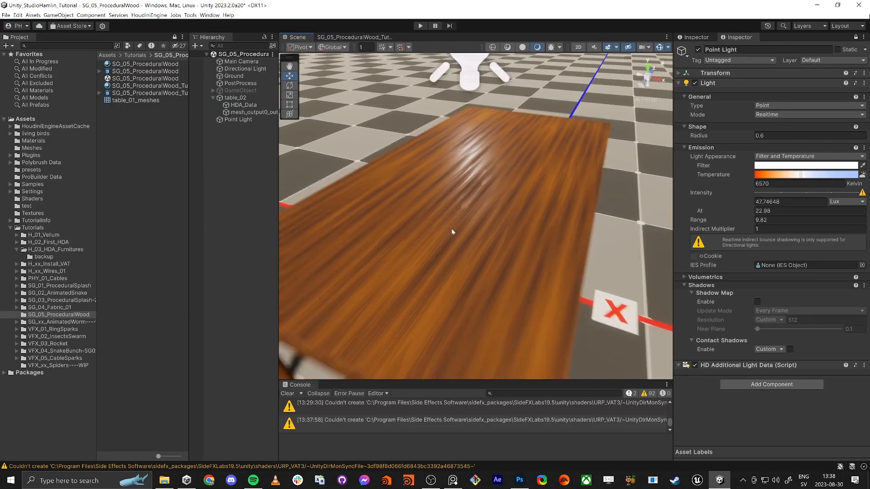
scroll(452, 230, down, 2)
click(697, 38)
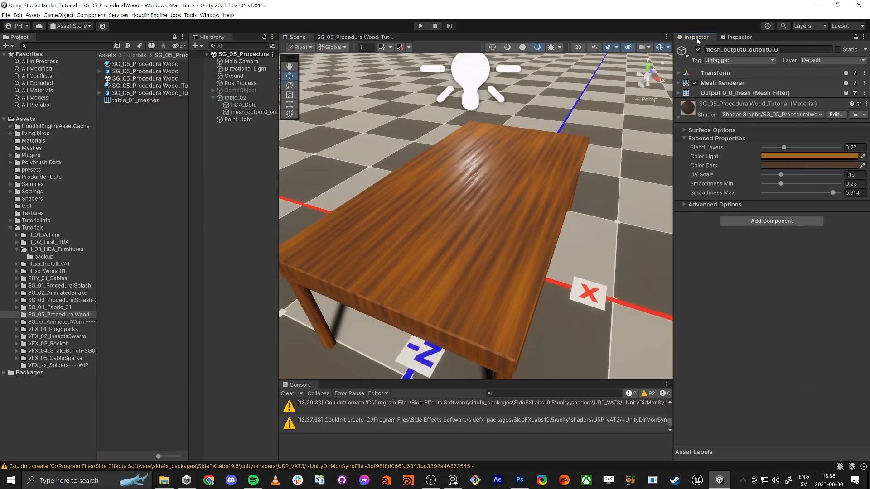
right_drag(449, 231, 437, 203)
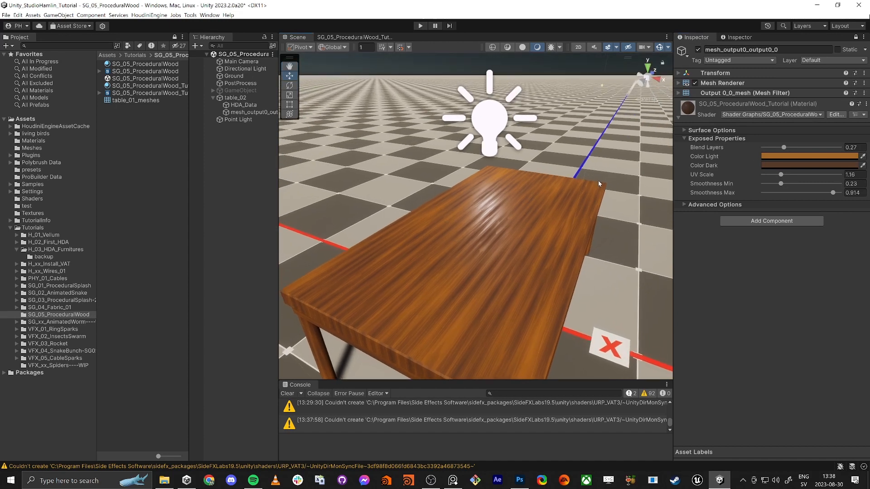
- Change the wood material's Color Light to a lighter orange and refine it against the tabletop
click(785, 156)
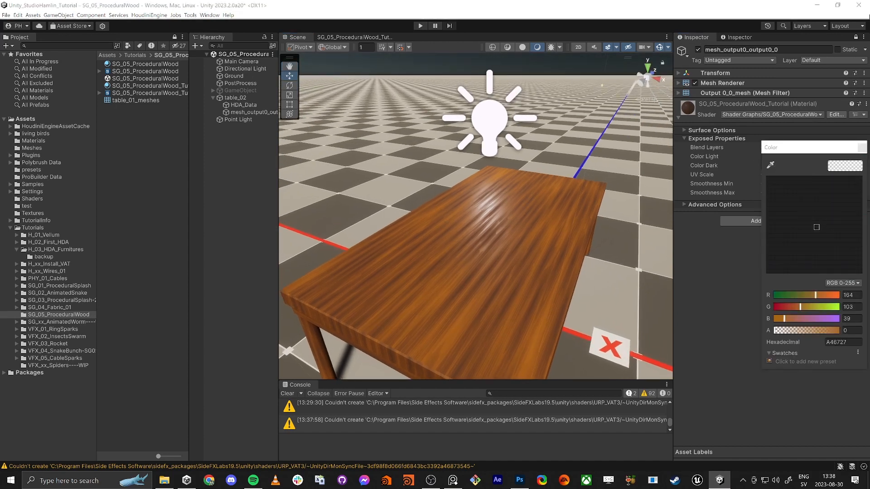
click(819, 316)
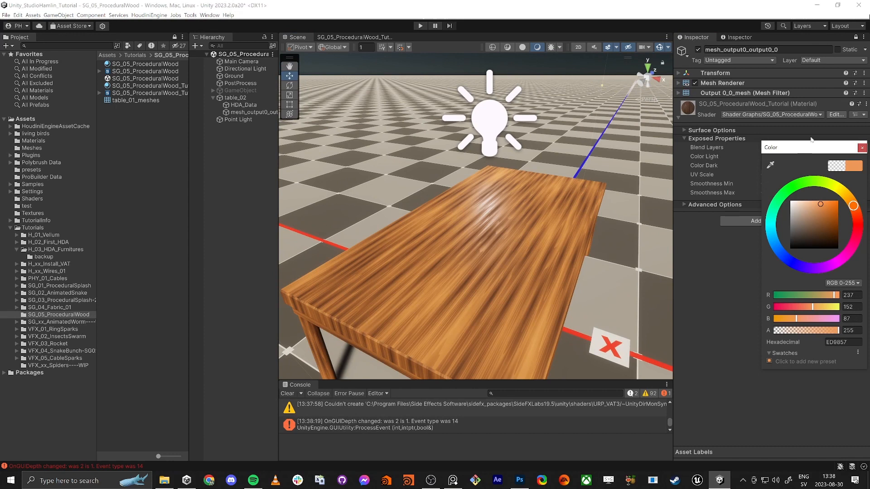
click(862, 148)
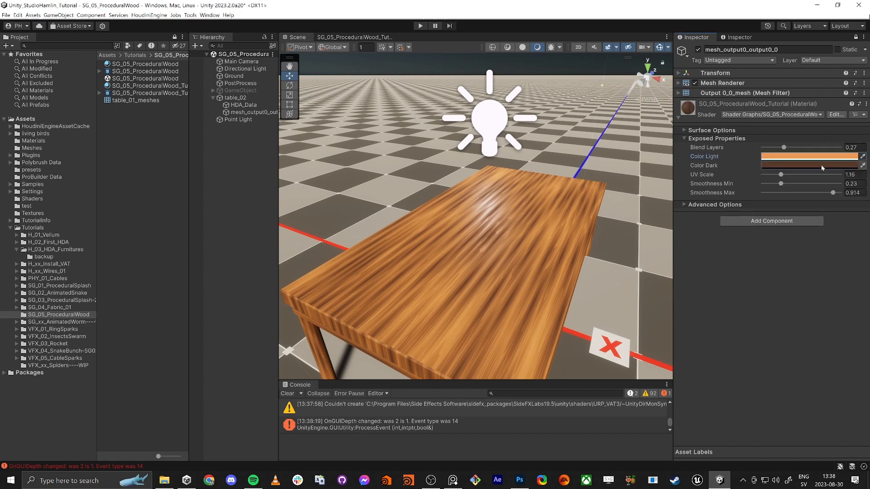
alt+drag(465, 258, 483, 251)
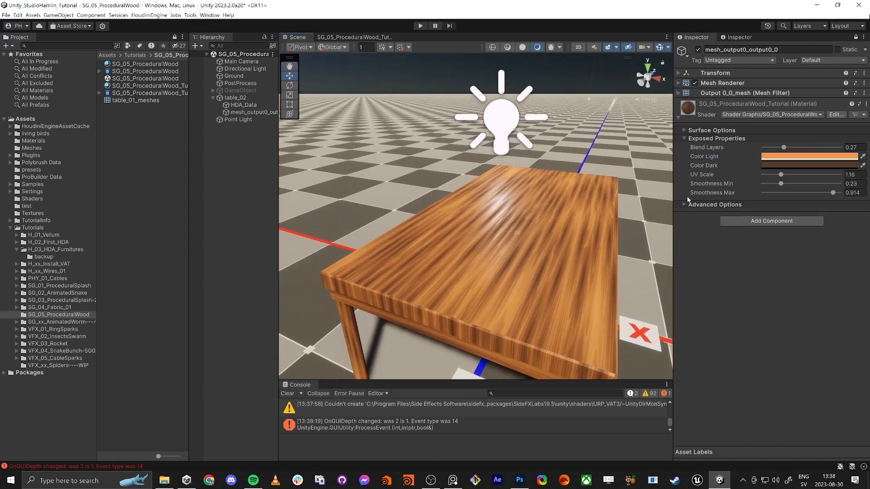
click(804, 157)
drag(820, 208, 824, 211)
click(862, 149)
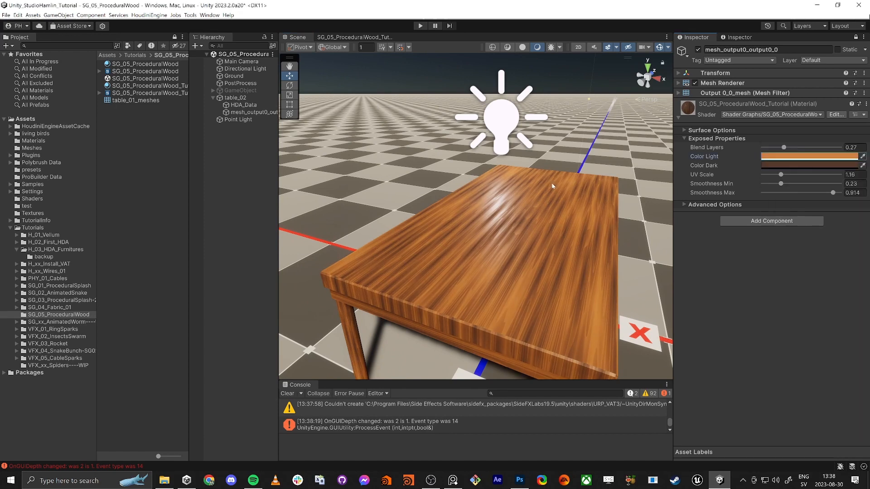
alt+drag(551, 183, 421, 191)
scroll(421, 191, up, 6)
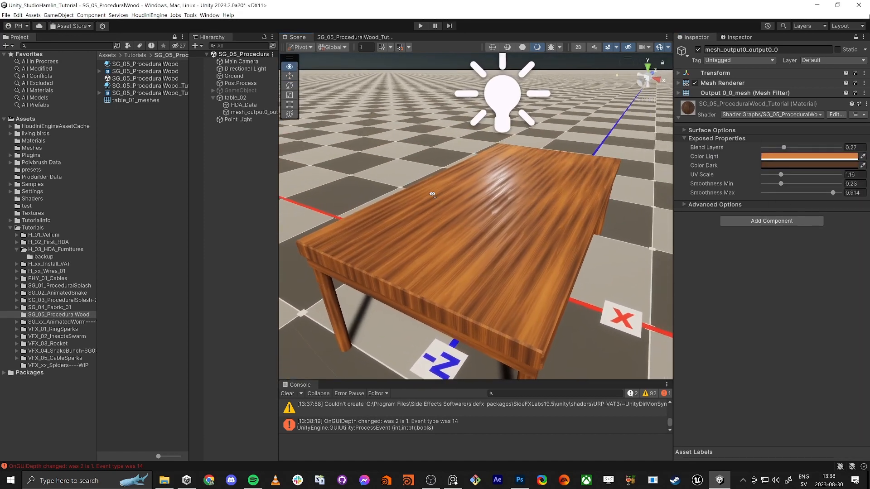
- Show the Main Preview in the maximized shader graph and assign table_01_meshes as its custom preview mesh
click(353, 37)
key(shift+space)
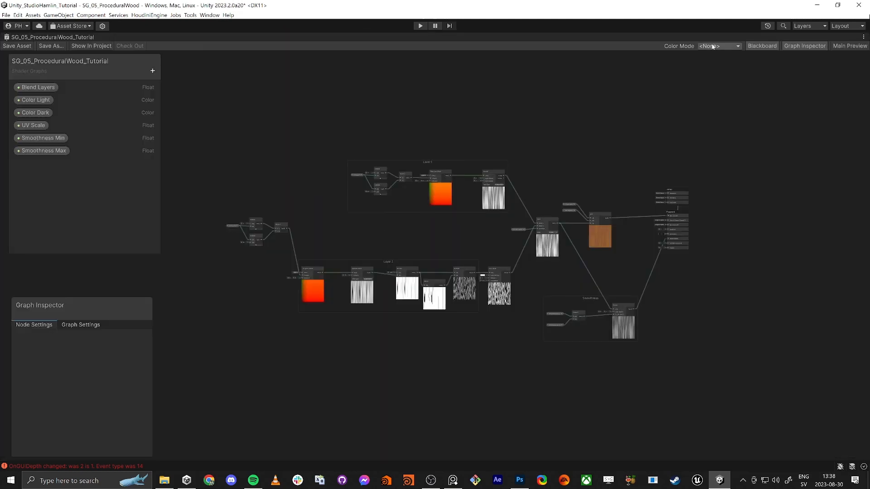
click(850, 46)
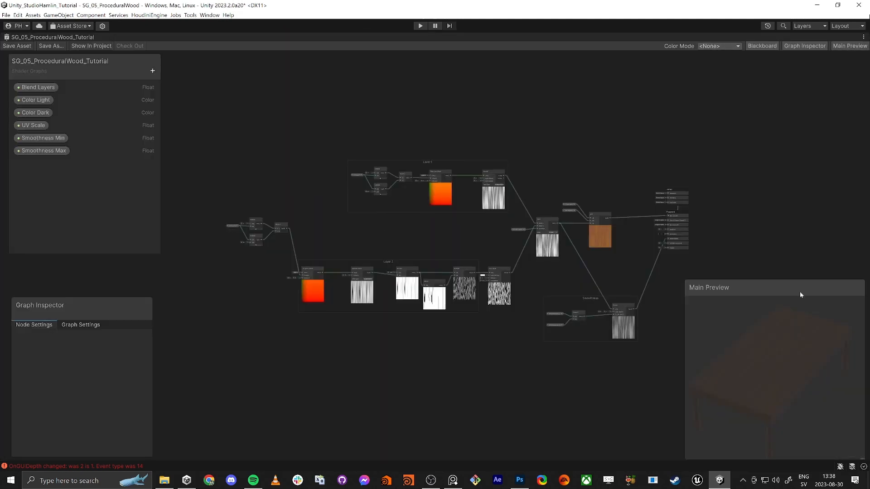
right_click(754, 362)
click(768, 425)
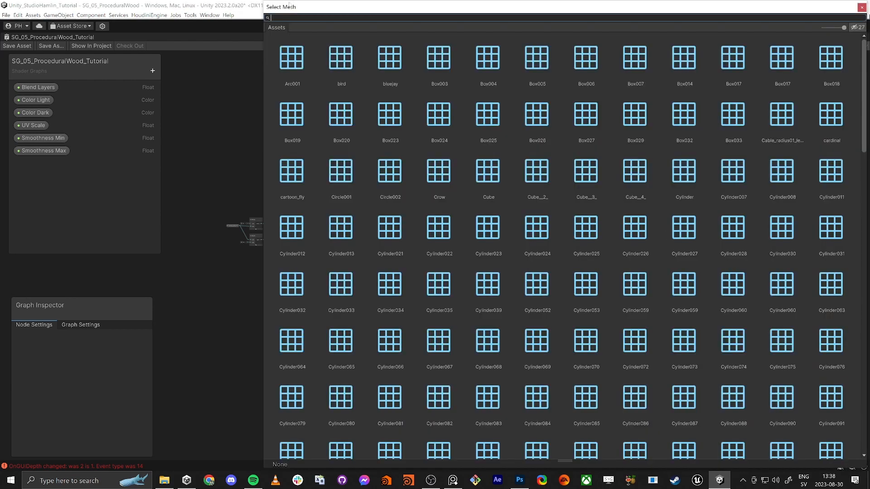
text(tab)
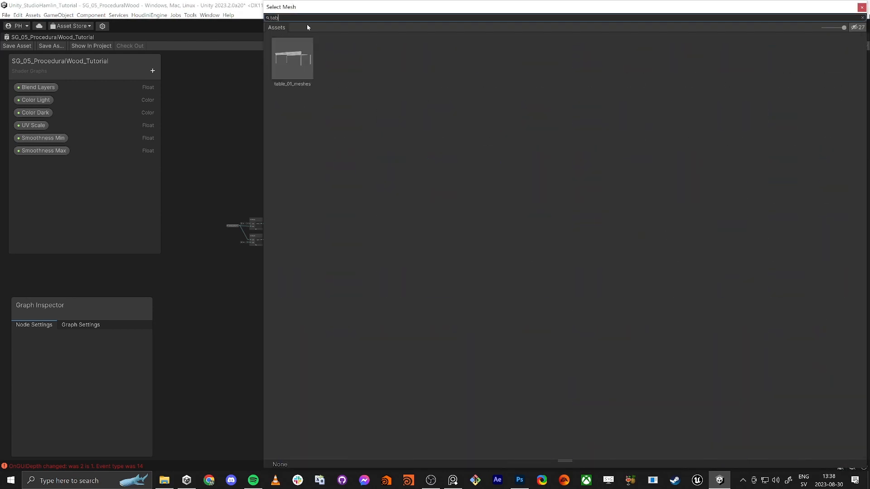
key(Return)
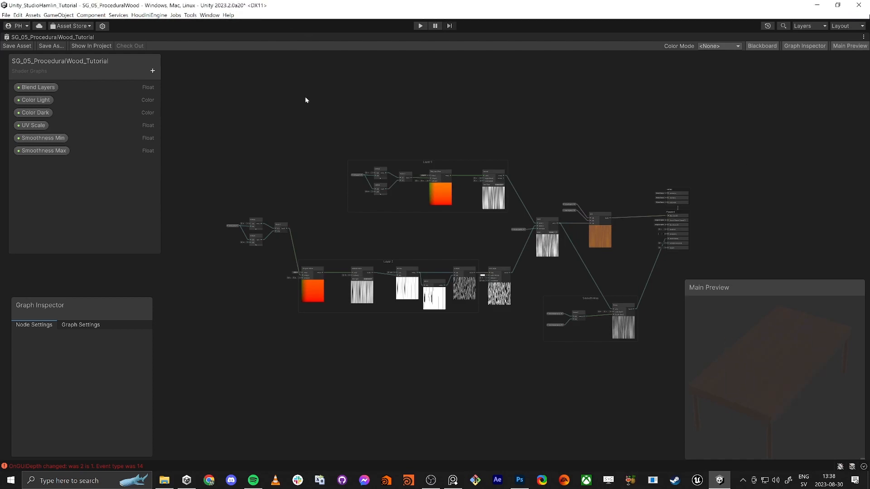
- Close the shader graph, then reopen SG_05_ProceduralWood_Tutorial from the project assets and maximize it
key(shift+space)
middle_click(343, 37)
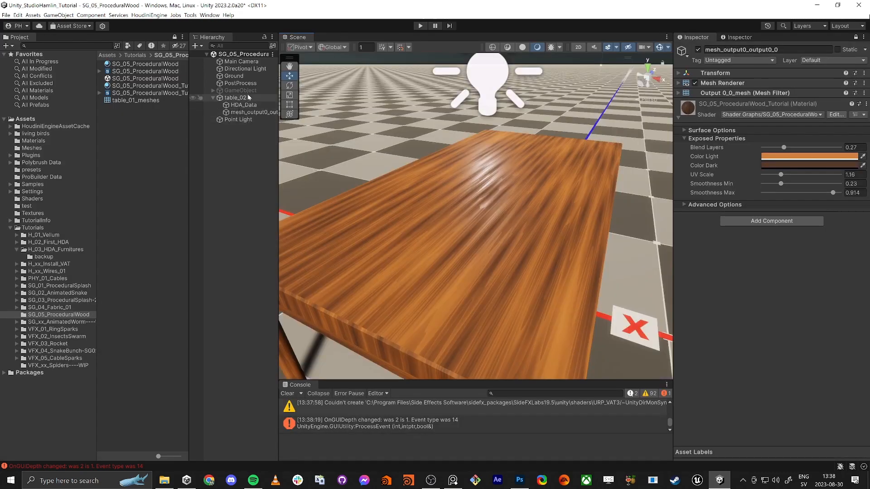
double_click(140, 94)
drag(575, 279, 530, 311)
key(shift+space)
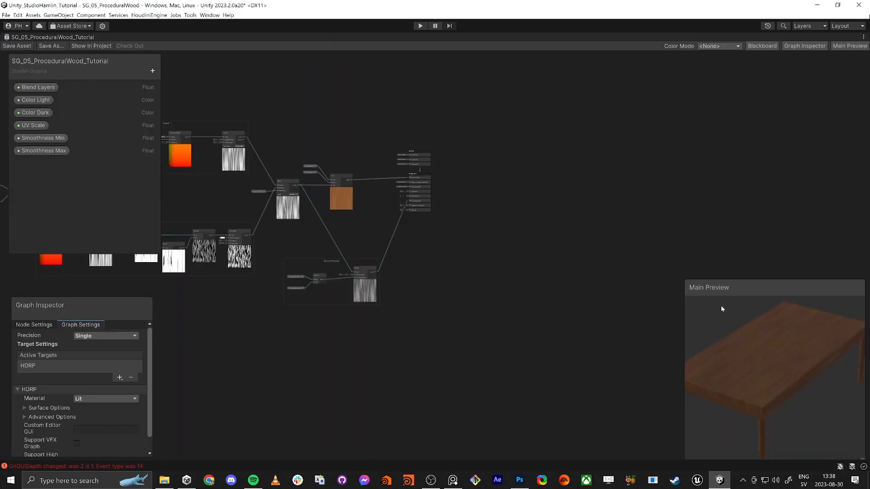
- Inspect the wood on the table in the Main Preview from several angles and survey the node graph
scroll(749, 346, down, 2)
drag(749, 346, 761, 368)
scroll(763, 358, up, 3)
scroll(763, 357, down, 3)
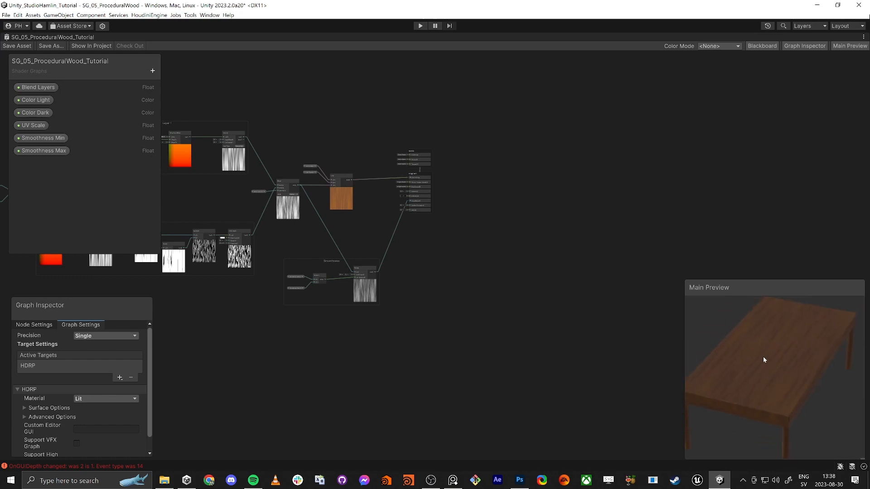
right_click(757, 355)
click(587, 301)
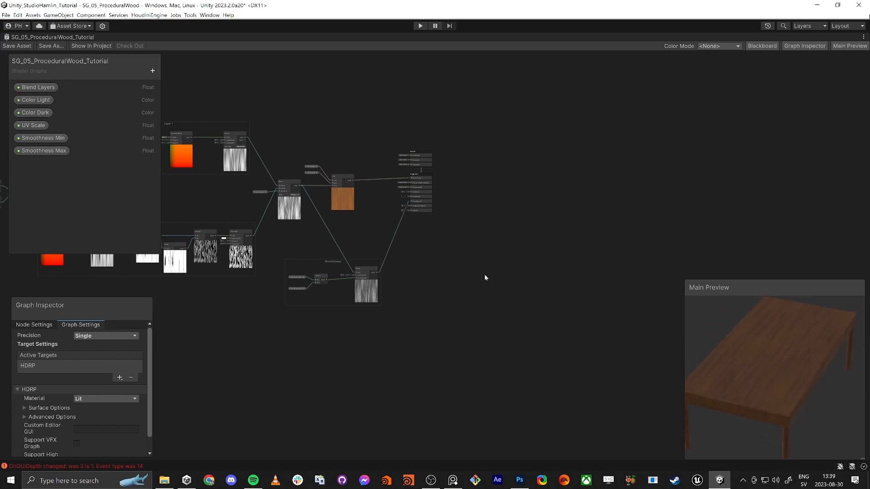
middle_drag(197, 377, 434, 360)
middle_drag(377, 328, 394, 341)
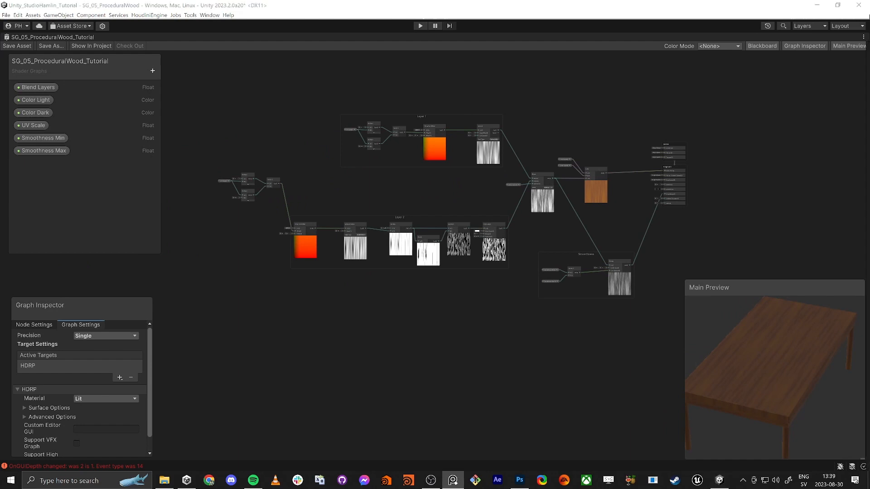
scroll(759, 354, up, 5)
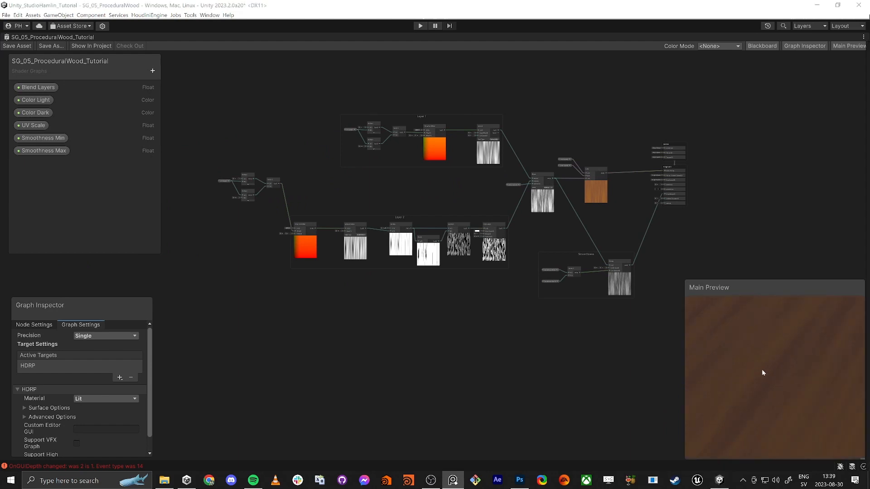
click(759, 368)
drag(761, 378, 779, 393)
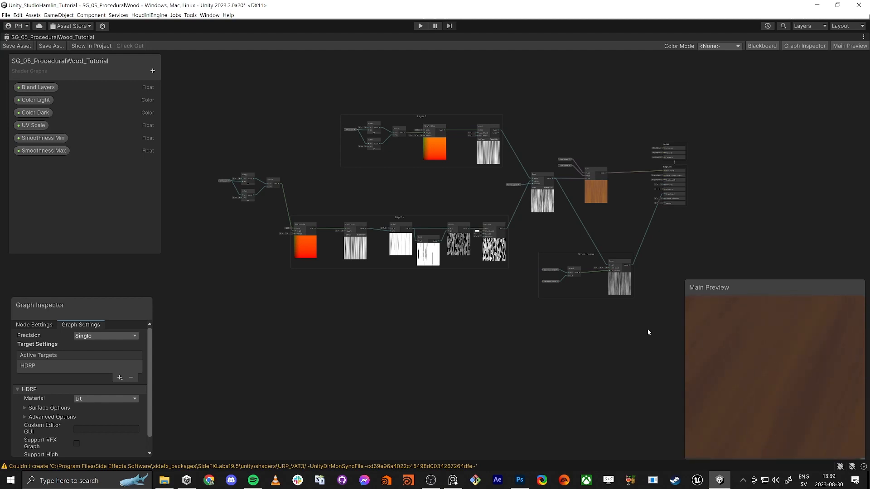
- Return to the Scene view and examine the tabletop's wood grain up close
key(shift+space)
click(297, 38)
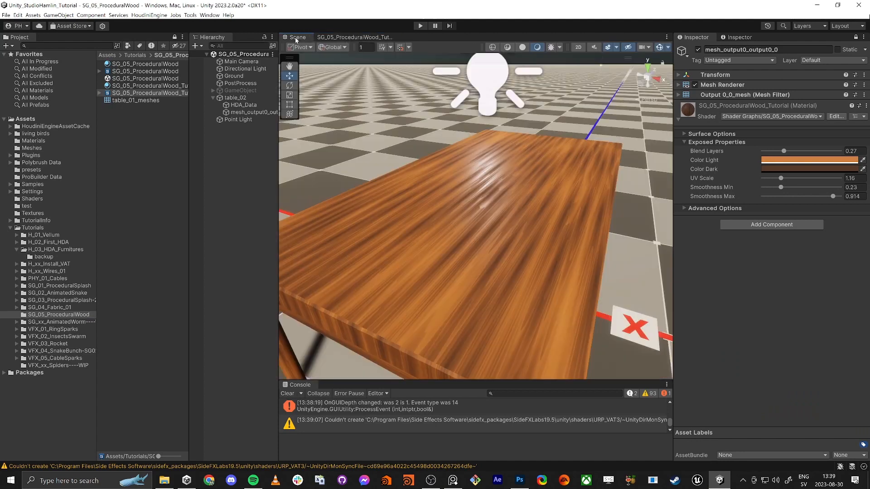
click(457, 208)
key(w)
right_drag(457, 208, 505, 341)
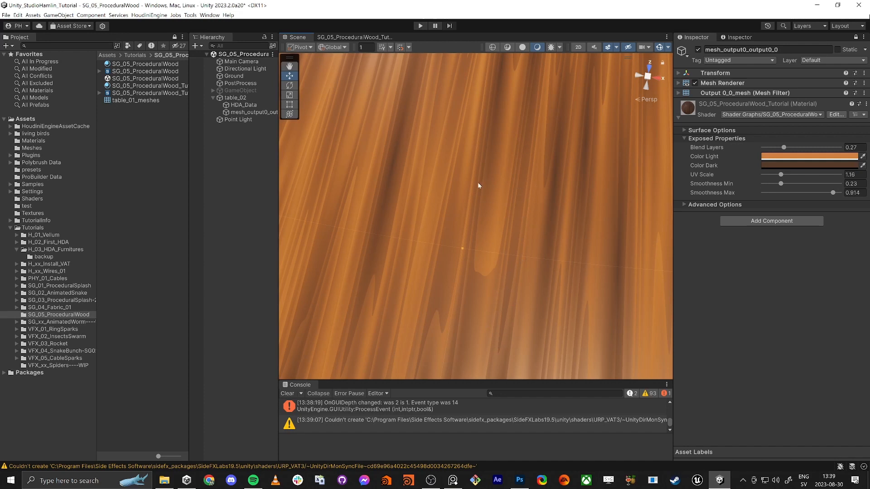
scroll(478, 226, down, 2)
mouse_move(427, 202)
alt+mouse_down()
mouse_move(423, 167)
mouse_move(439, 194)
mouse_move(436, 217)
alt+mouse_up()
right_drag(435, 217, 431, 210)
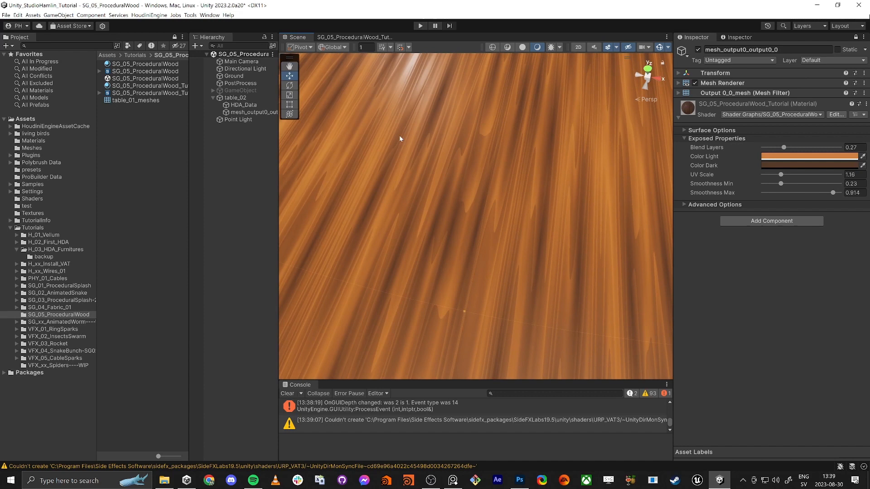
- Examine the Layer 2 nodes in the maximized shader graph, from Subtract and Color Mask back to Tiling And Offset
click(333, 35)
key(shift+space)
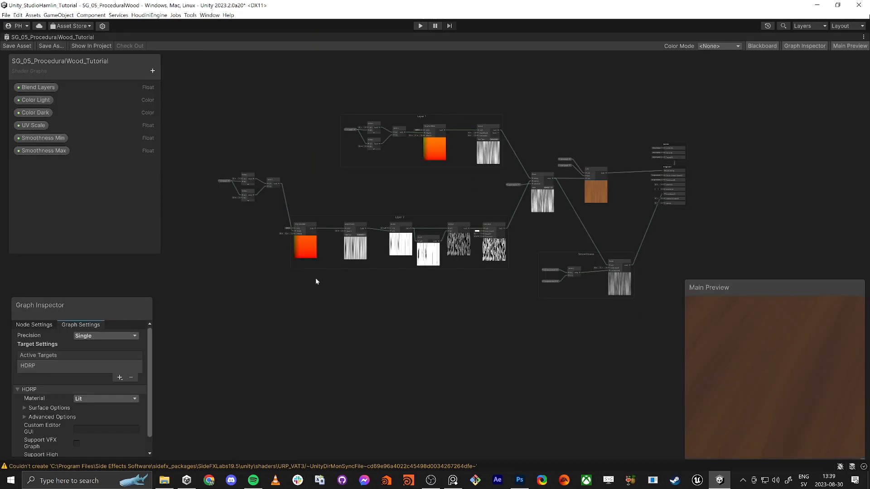
middle_drag(315, 279, 483, 265)
scroll(662, 213, up, 8)
scroll(577, 220, up, 10)
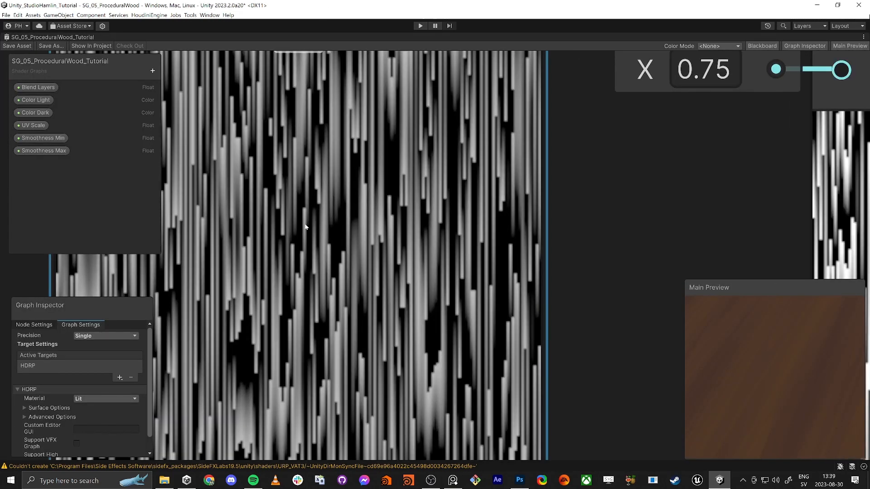
scroll(345, 152, down, 12)
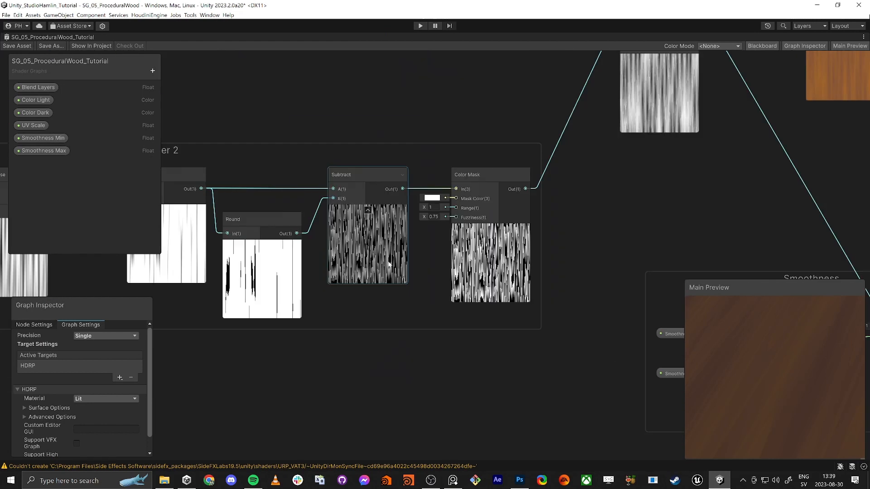
scroll(571, 282, up, 2)
scroll(570, 279, down, 1)
middle_drag(375, 295, 553, 301)
middle_drag(267, 258, 492, 334)
scroll(523, 274, up, 5)
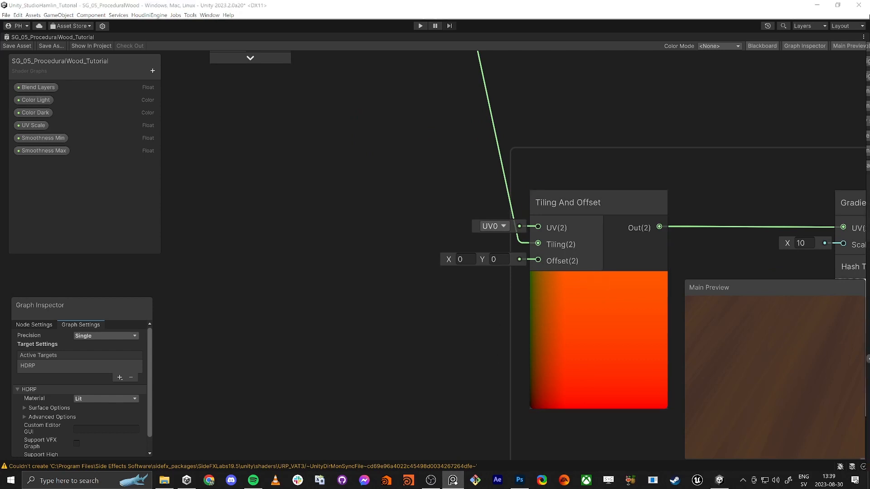
middle_drag(253, 273, 346, 271)
scroll(345, 271, down, 6)
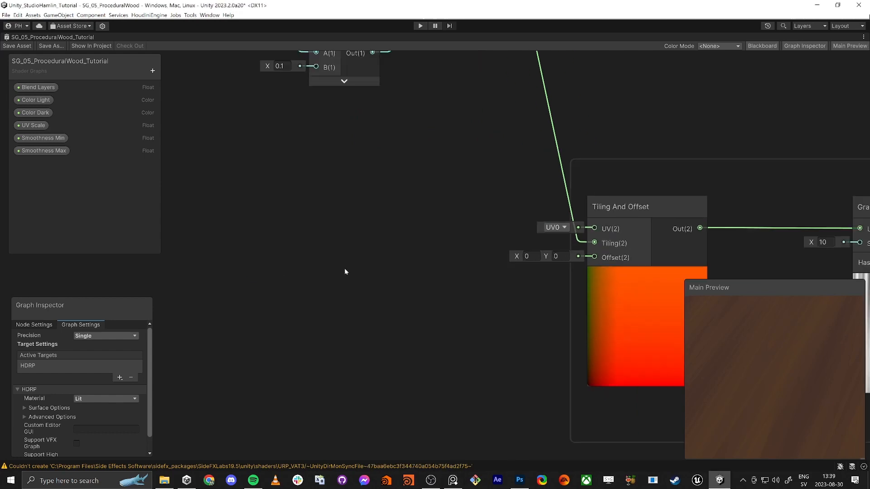
middle_drag(285, 246, 365, 242)
key(space)
text(uv)
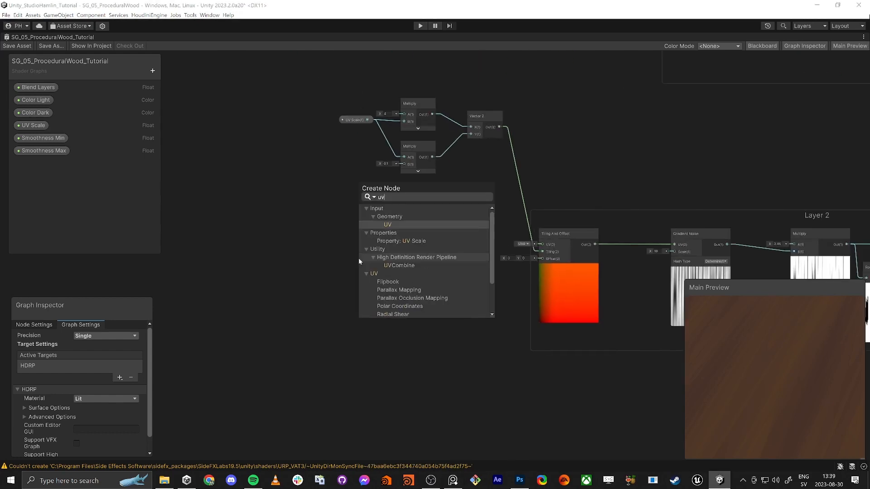
key(Return)
scroll(358, 266, up, 2)
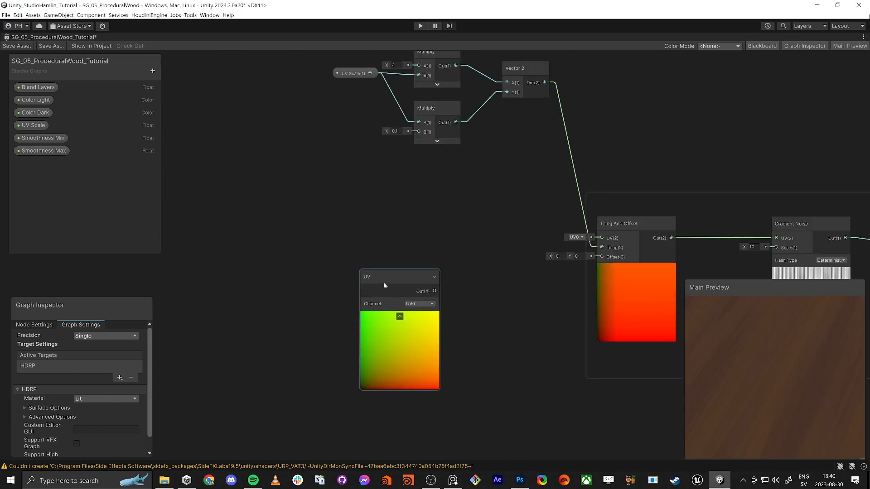
click(384, 285)
key(Delete)
- Add a Tiling And Offset node in the empty area beside the Layer 2 group, below the UV Scale nodes
key(space)
text(til)
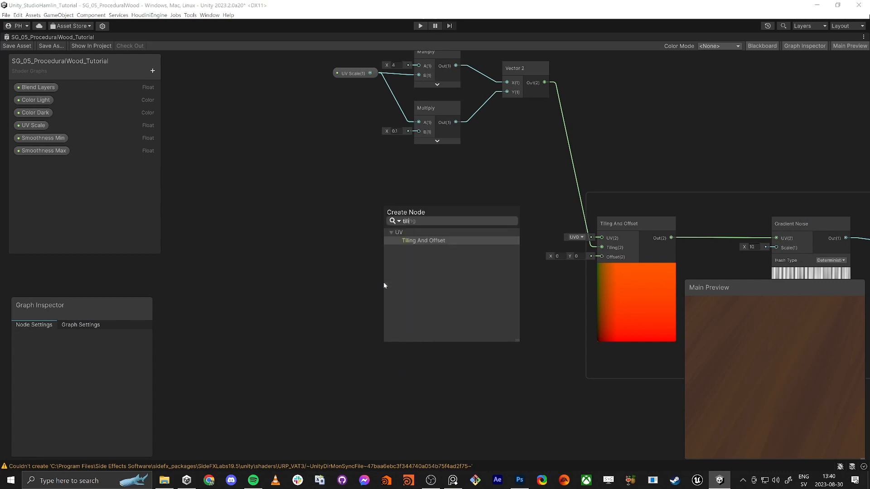
key(Return)
drag(422, 302, 344, 224)
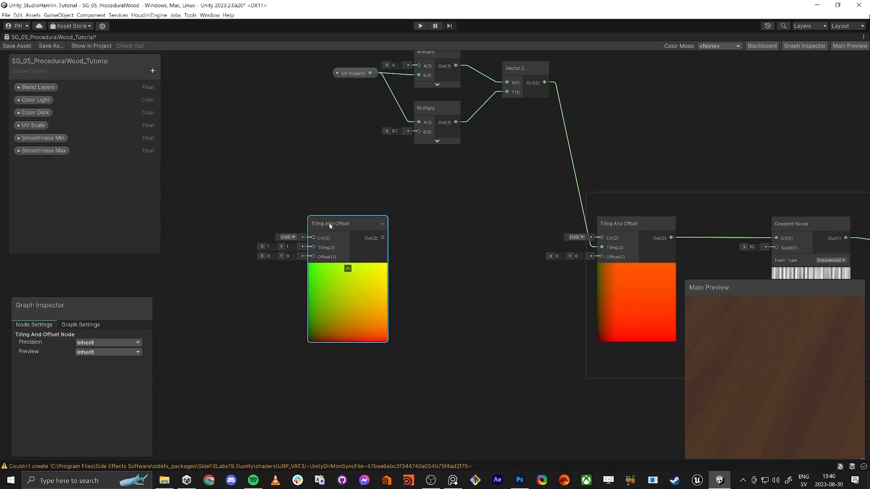
- Place a UV Scale property node beside the new Tiling And Offset node and connect it to the Tiling input
middle_drag(259, 179, 308, 175)
drag(34, 125, 244, 223)
middle_drag(253, 199, 275, 242)
scroll(275, 242, down, 1)
middle_drag(326, 223, 297, 208)
drag(243, 249, 300, 243)
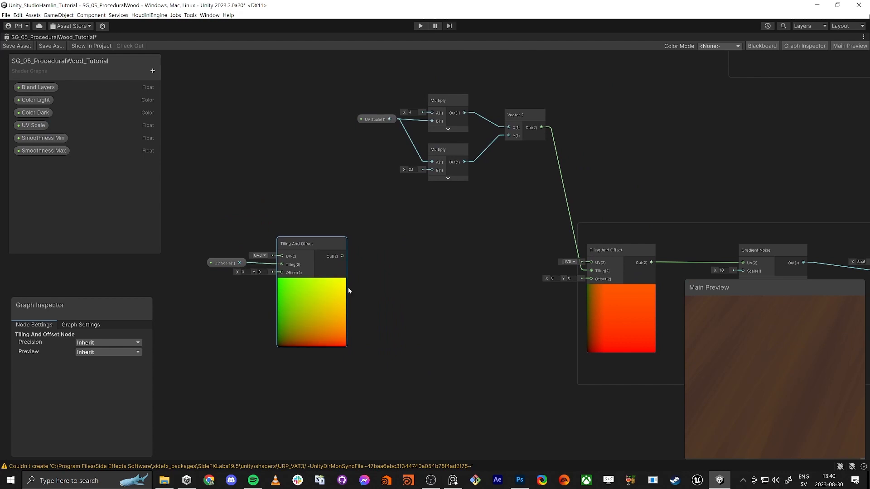
- Add a Simple Noise node beside the new Tiling And Offset node, with its UV fed by that node, and adjust its scale
click(393, 341)
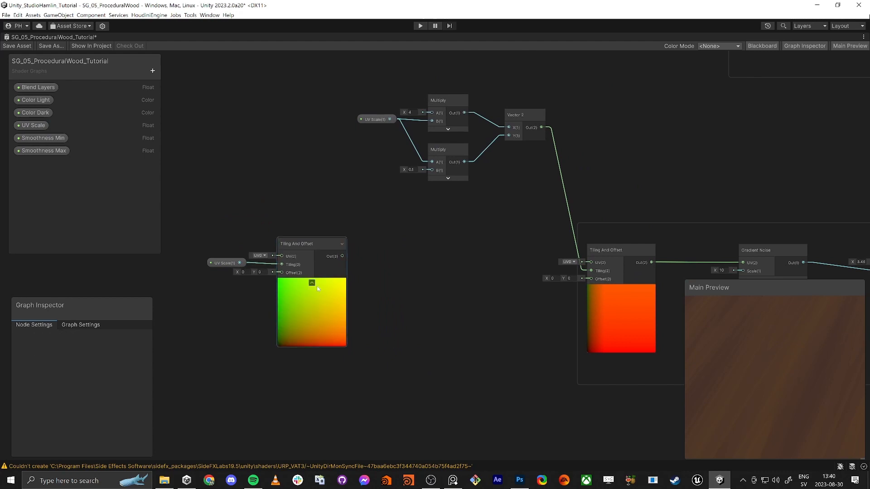
key(space)
text(sjlm)
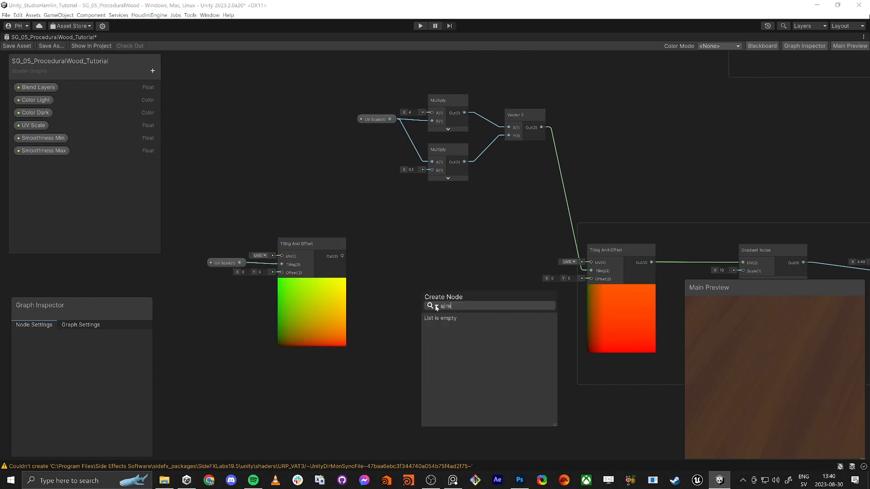
key(BackSpace)
key(BackSpace)
text(simp )
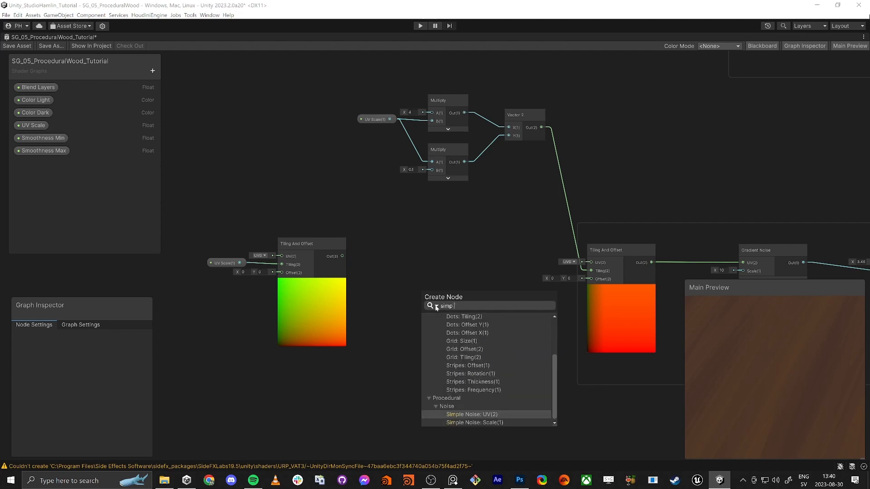
text(noise)
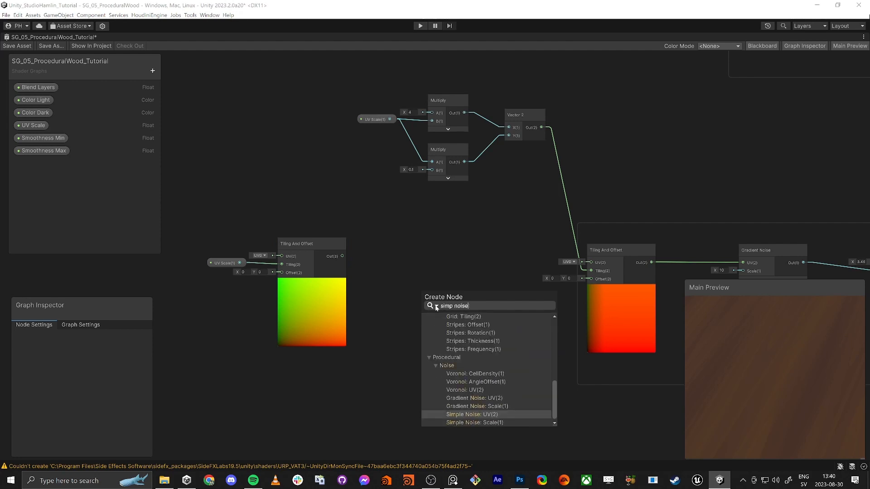
key(Return)
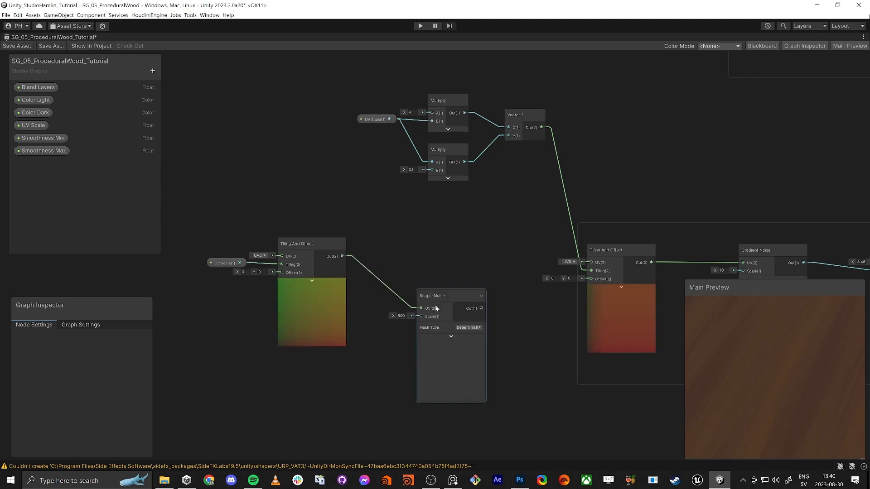
drag(435, 306, 429, 265)
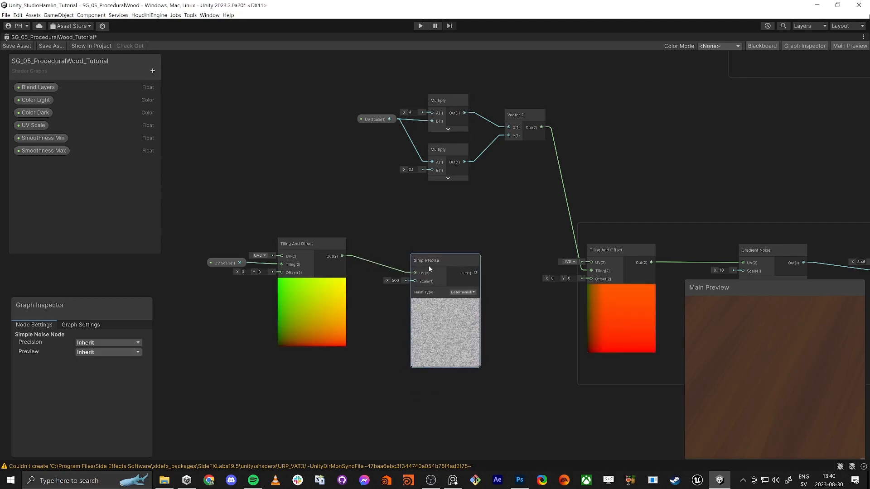
drag(388, 281, 409, 282)
- Create a Float property named Wiggle Size
click(151, 71)
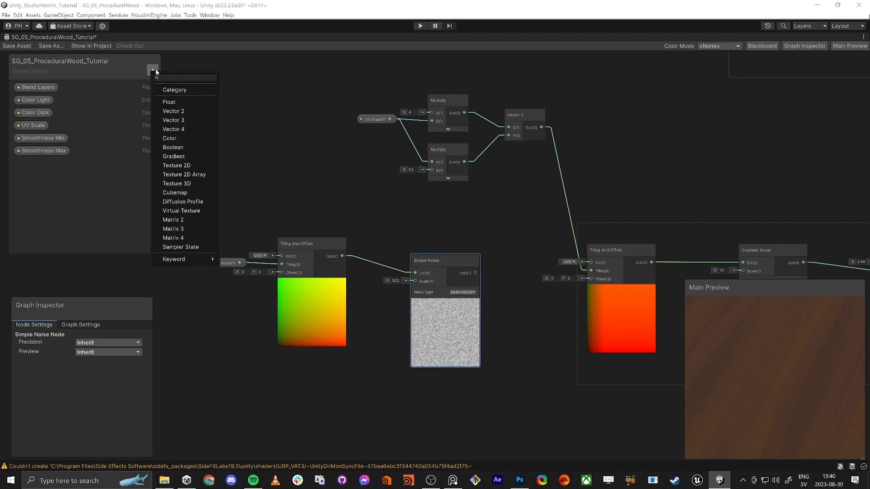
click(178, 111)
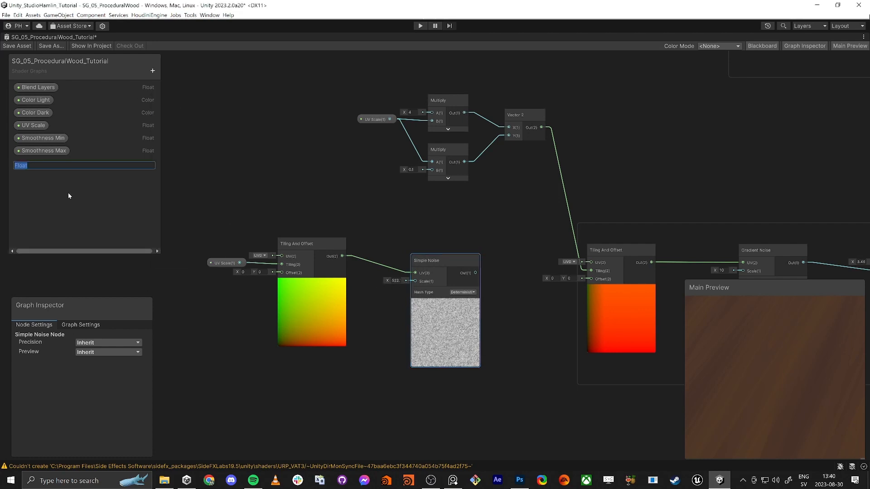
text(Wiggle Size)
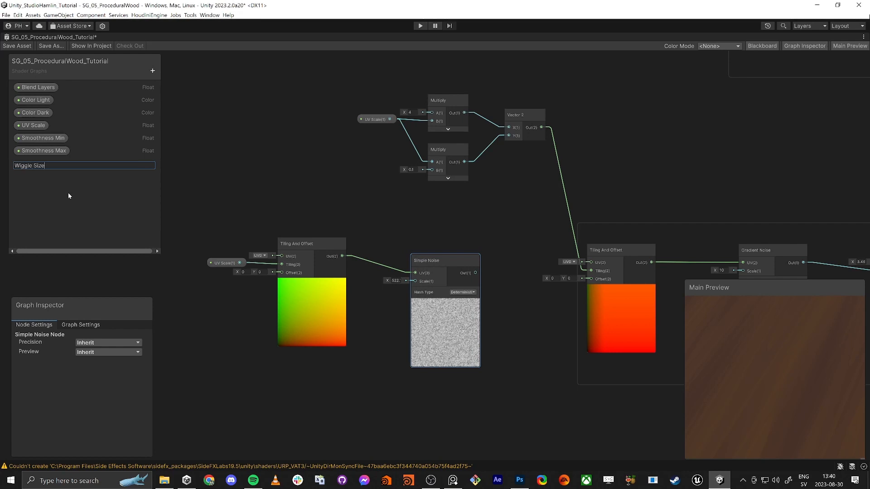
key(Return)
- Place a Wiggle Size node above the Simple Noise node and connect it to the noise's Scale input
drag(36, 163, 387, 217)
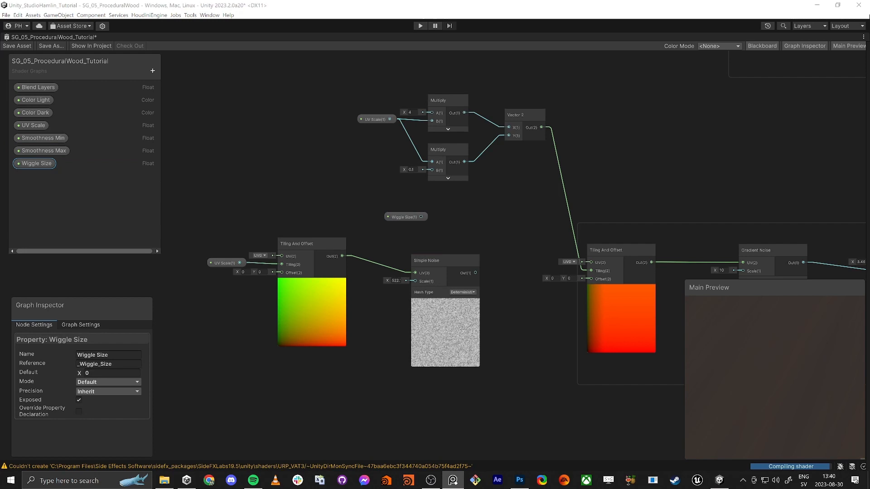
drag(421, 217, 416, 281)
drag(405, 217, 385, 218)
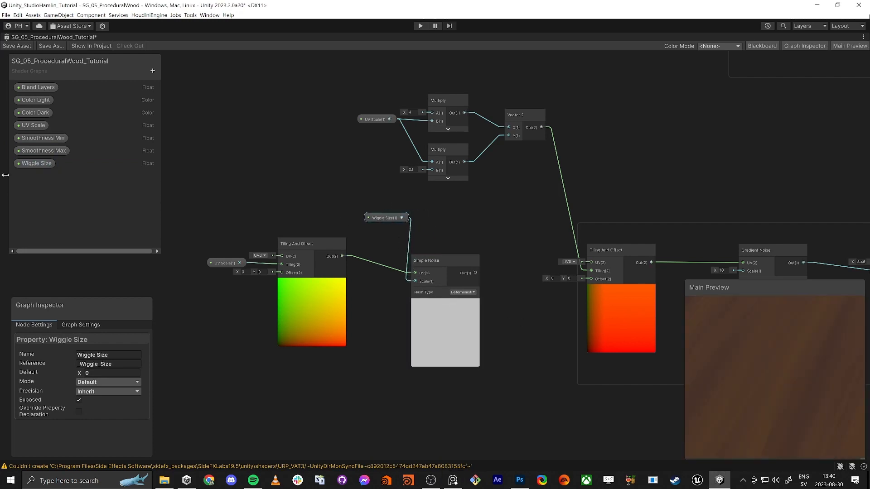
- Set the Wiggle Size property's default value to 50
click(34, 163)
click(94, 370)
text(50)
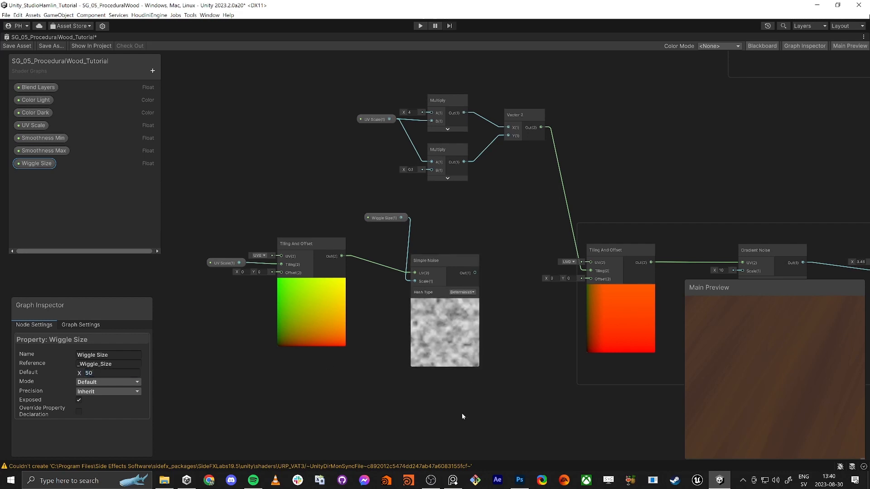
- Move the Wiggle Size, Simple Noise, Tiling And Offset and UV Scale nodes together farther away from the Layer 2 group
middle_drag(462, 413, 369, 396)
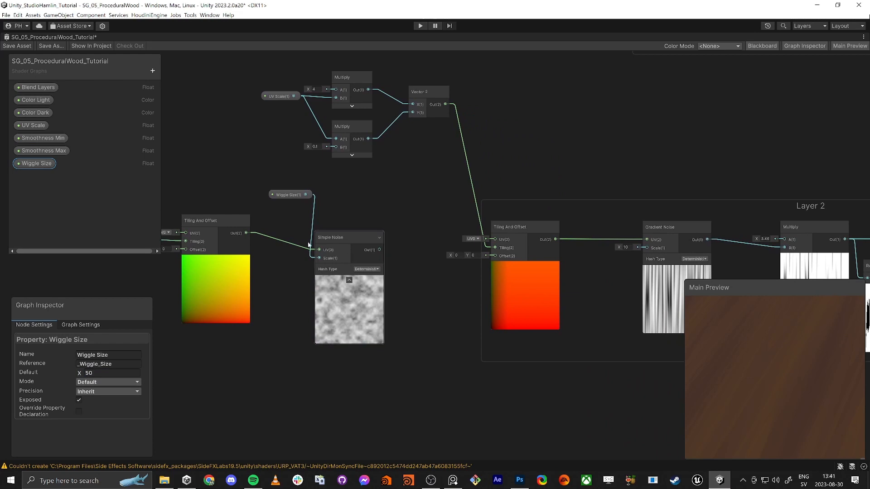
middle_drag(308, 247, 458, 231)
scroll(459, 231, down, 1)
drag(272, 186, 490, 261)
drag(505, 230, 366, 231)
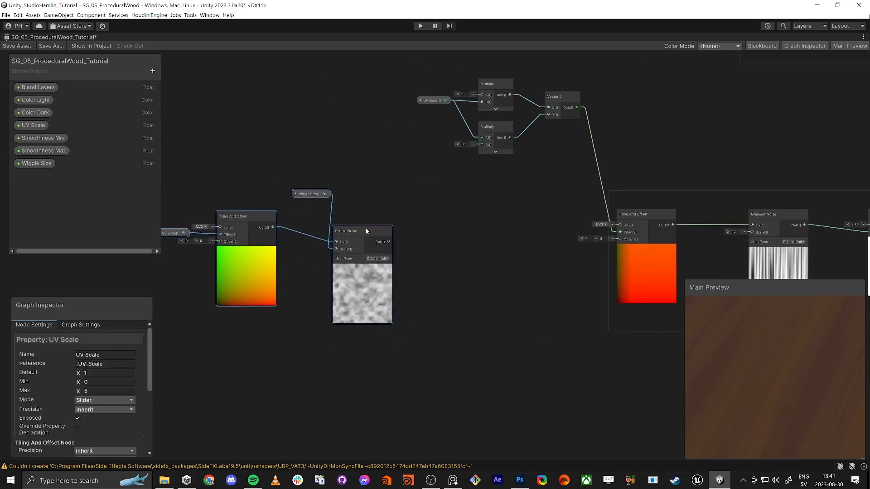
- Examine the Simple Noise node and the UV preview of the Layer 2 Tiling And Offset node up close
scroll(472, 309, up, 5)
middle_drag(520, 312, 414, 278)
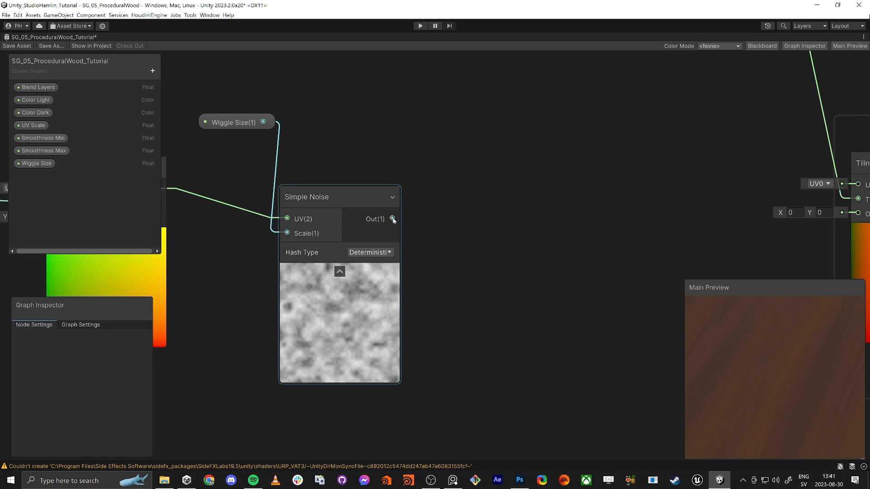
middle_drag(477, 232, 389, 230)
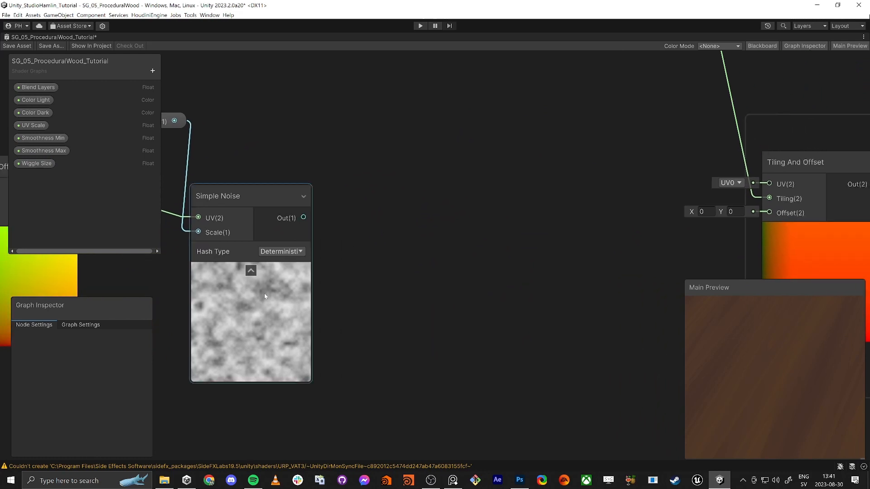
middle_drag(304, 309, 238, 290)
scroll(238, 289, down, 2)
scroll(584, 280, up, 2)
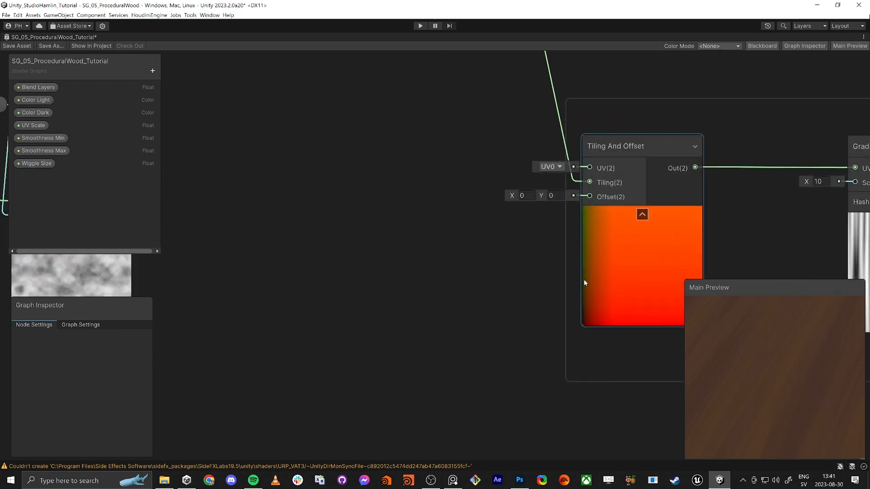
middle_drag(572, 273, 474, 273)
scroll(478, 299, up, 3)
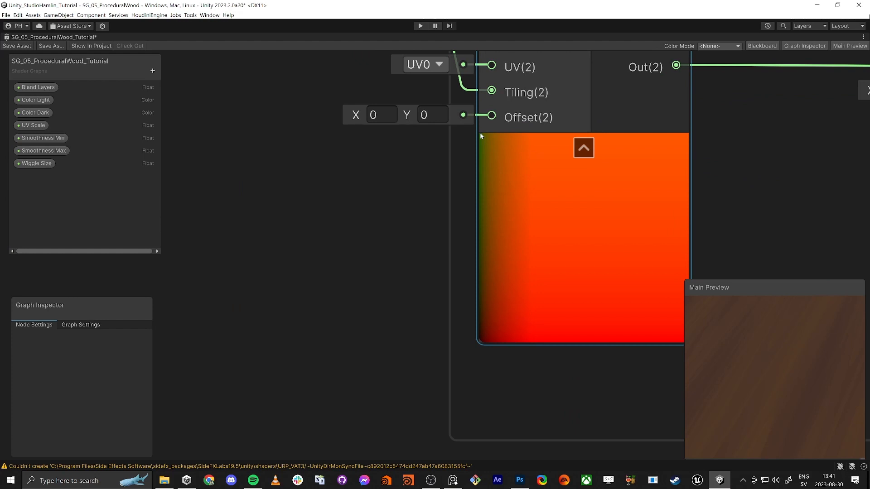
scroll(376, 353, down, 2)
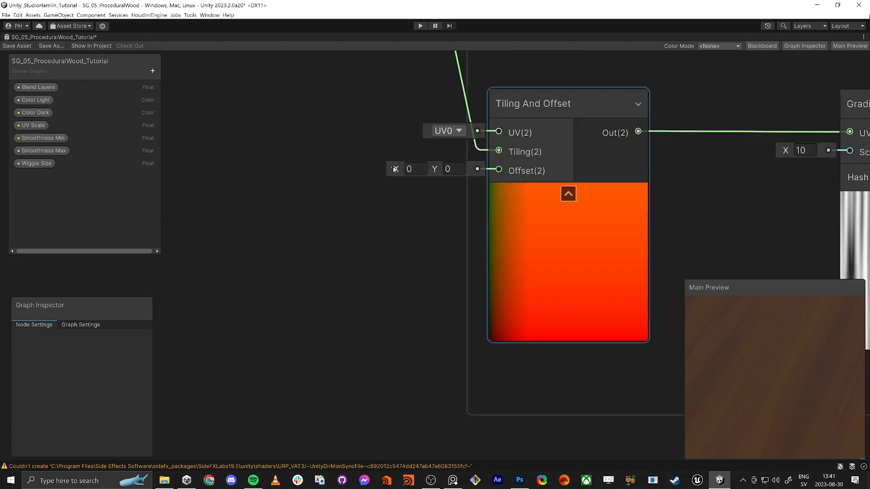
- Try two negative X offsets on the Layer 2 Tiling And Offset node, undoing each one
drag(395, 170, 383, 169)
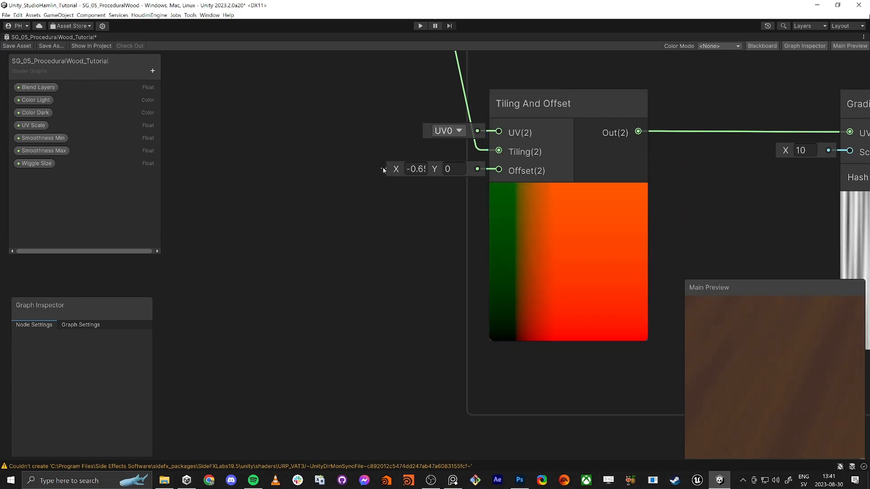
key(ctrl+z)
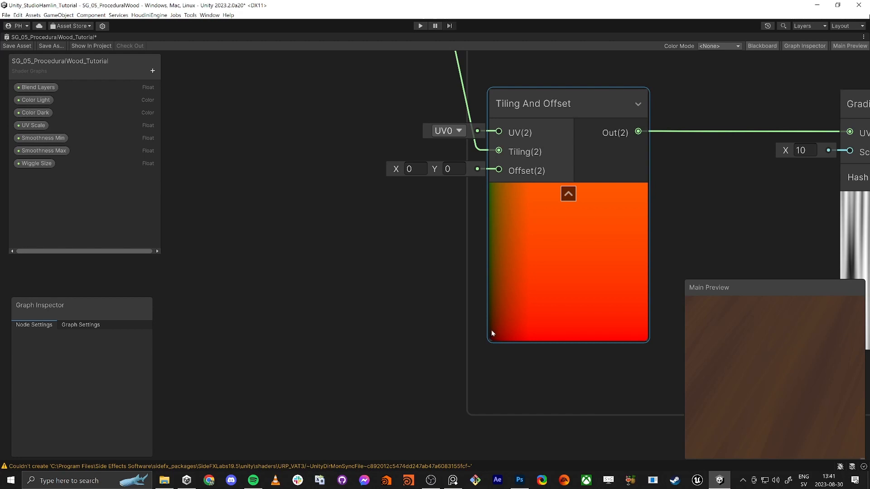
drag(396, 169, 393, 169)
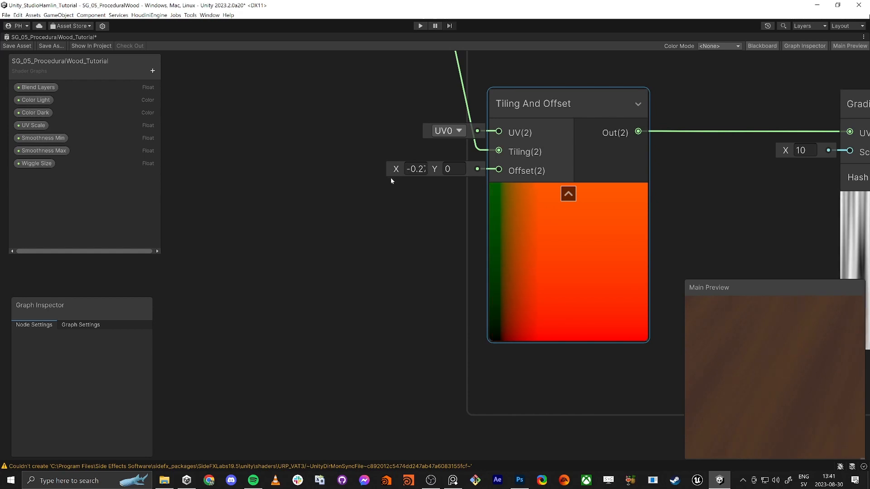
key(ctrl+z)
- Return to the Simple Noise node and examine the light and dark areas of its preview up close
middle_drag(321, 233, 442, 225)
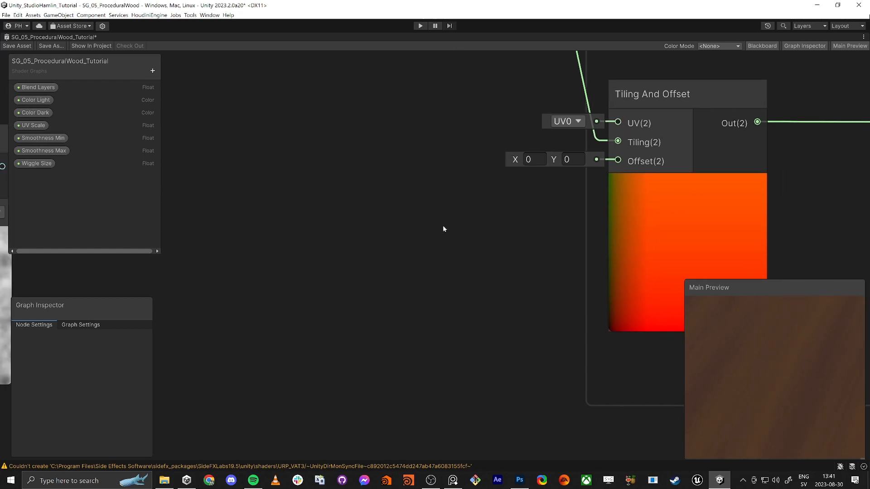
scroll(443, 225, down, 4)
middle_drag(366, 242, 505, 263)
scroll(469, 254, up, 2)
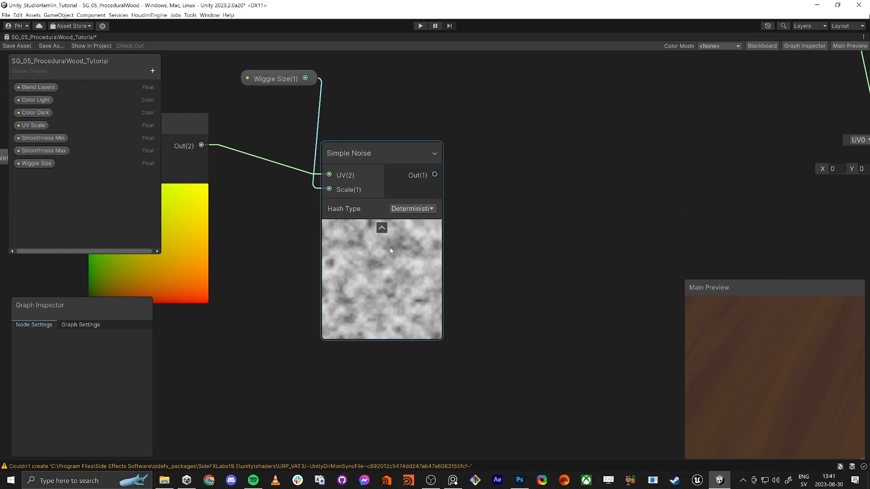
scroll(421, 302, up, 4)
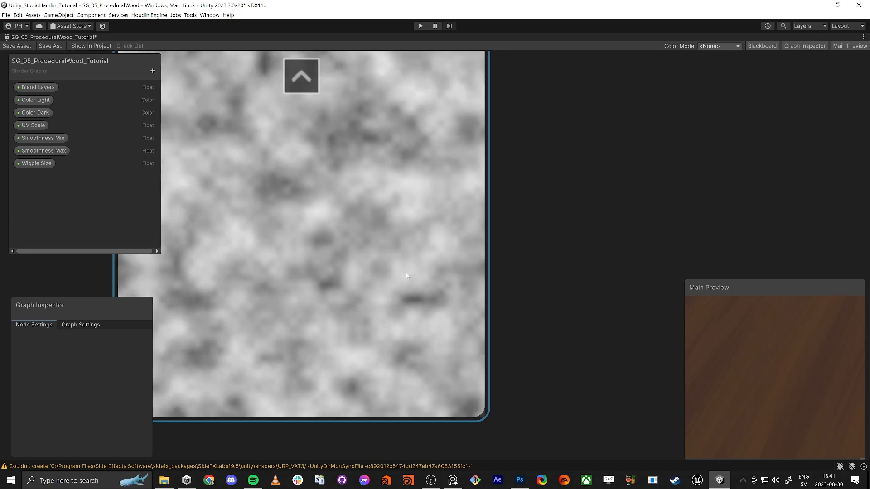
scroll(413, 274, down, 5)
- Add a Remap node fed by the Simple Noise output and place it between the noise and the Layer 2 group
drag(401, 187, 445, 180)
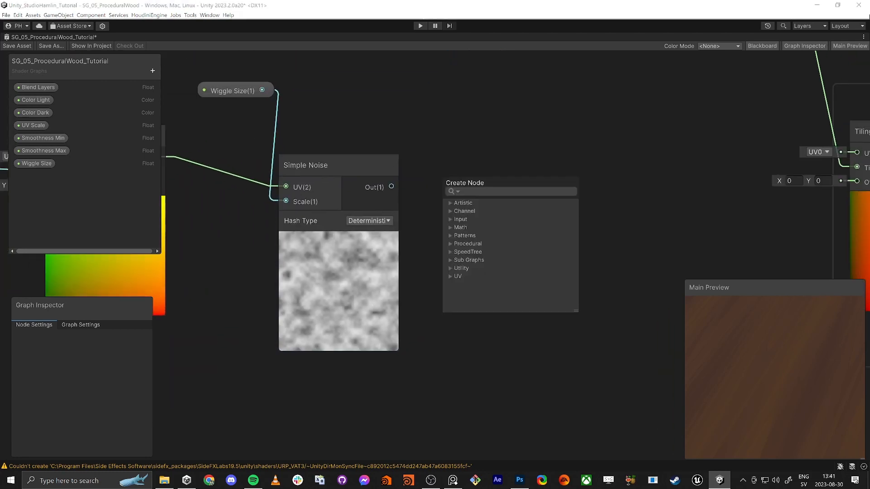
text(ream)
key(BackSpace)
key(BackSpace)
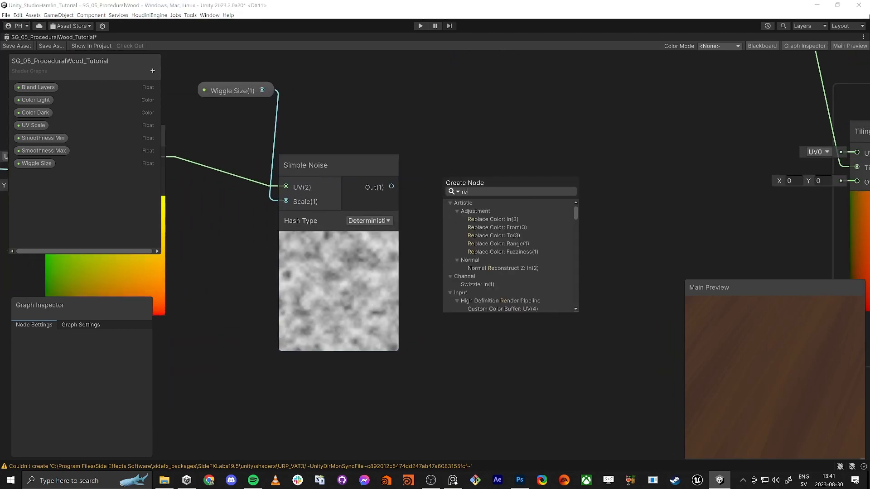
text(map)
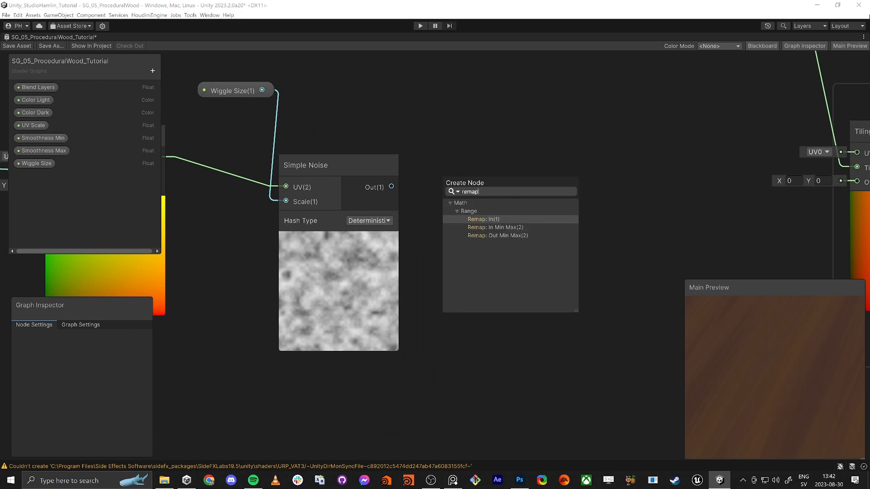
key(Return)
drag(499, 167, 625, 171)
- Set the Remap node's In Min Max to 0 and 1 and its Out Min Max to -1 and 1
click(505, 213)
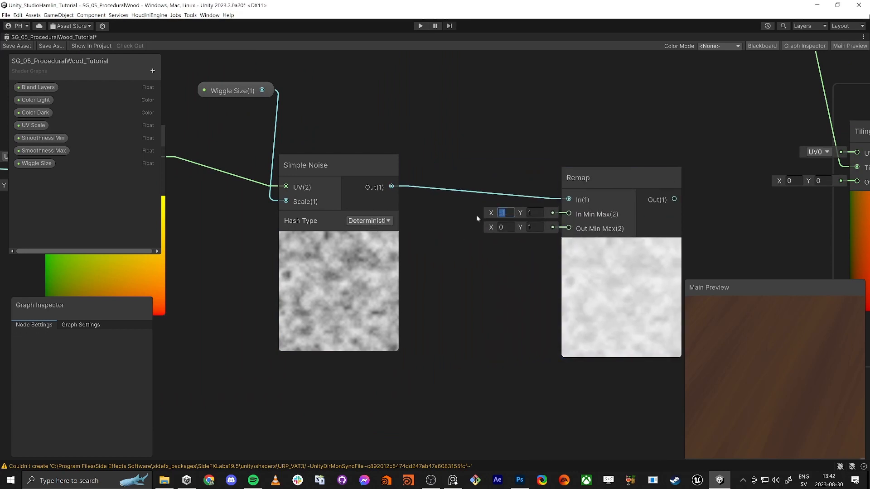
text(0)
key(Tab)
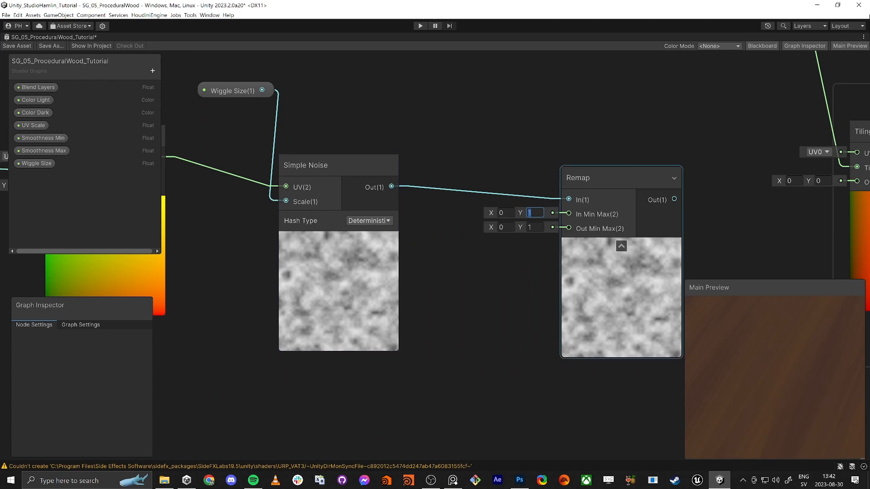
key(Tab)
text(-1)
click(495, 250)
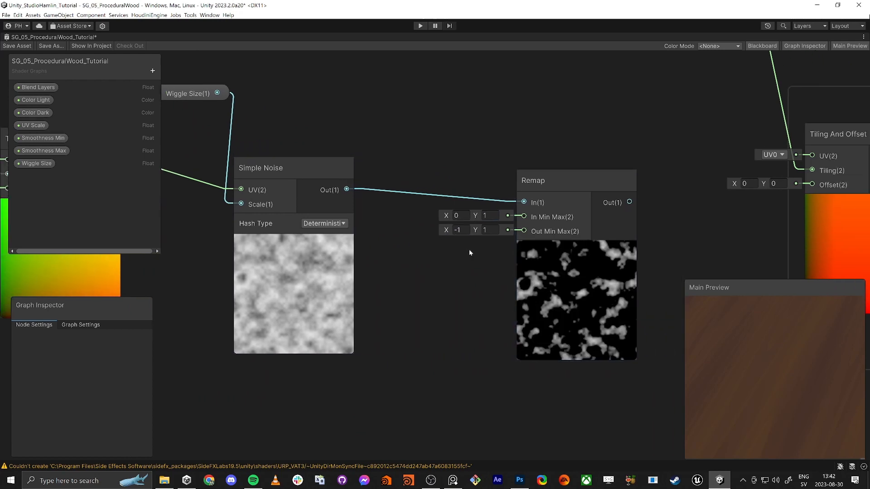
- Create a Float property named Wiggle Amp
middle_drag(514, 246, 469, 249)
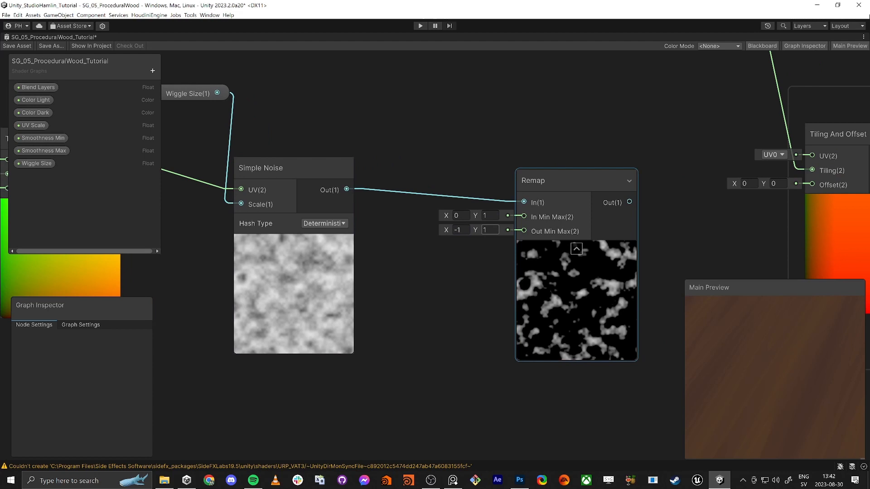
click(153, 70)
click(174, 101)
text(Wi)
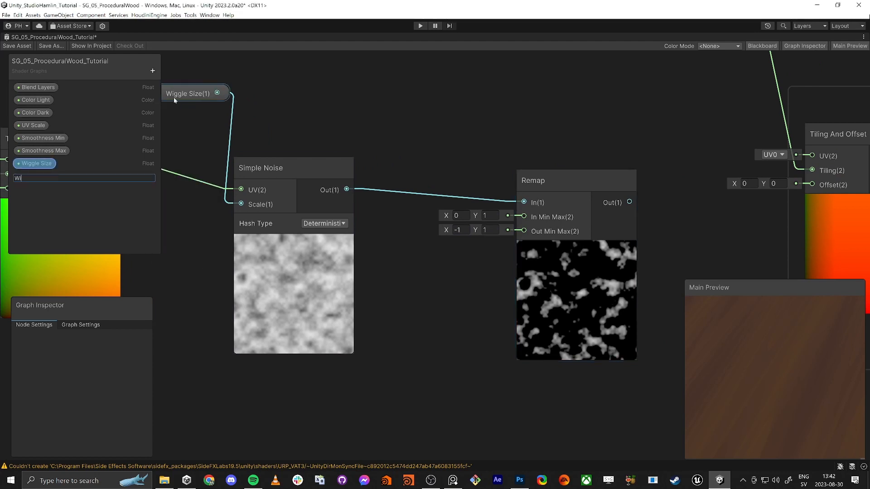
text(ggle Amp)
key(Return)
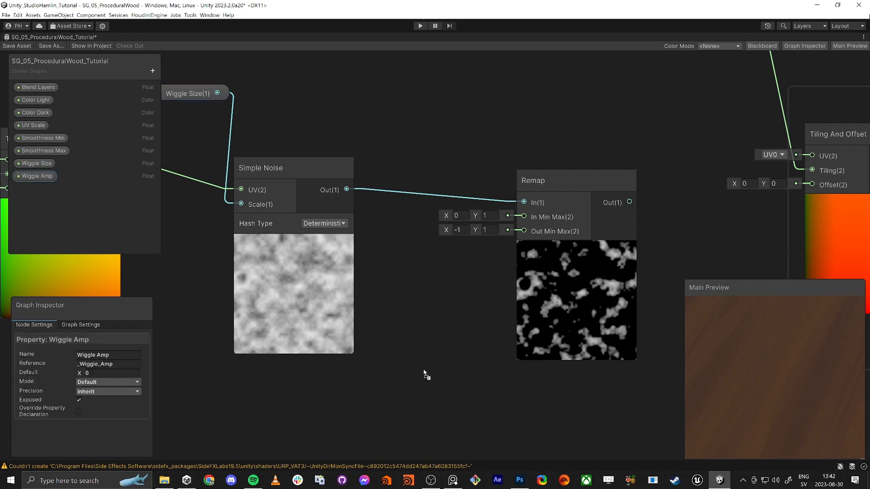
- Place a Wiggle Amp property node in the empty area below and between the Simple Noise and Remap nodes
drag(425, 372, 386, 386)
middle_drag(500, 417, 511, 352)
scroll(512, 352, down, 1)
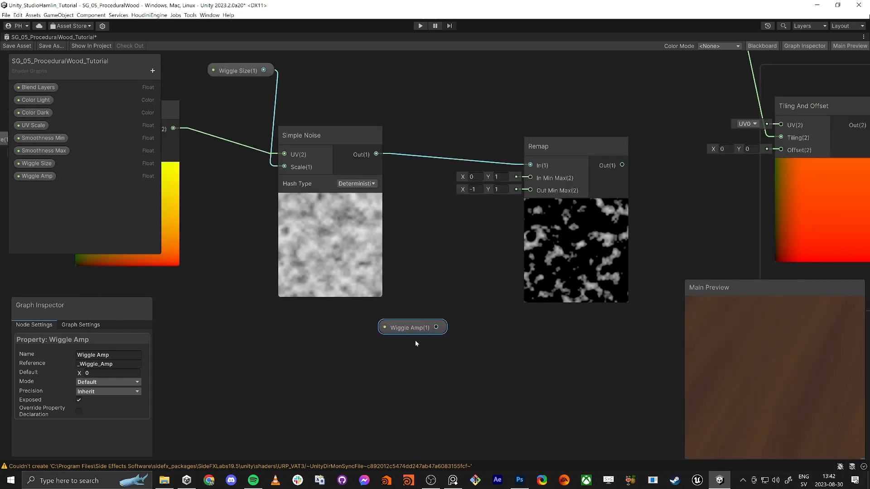
- Add a Negate node fed by the Wiggle Amp node and move Wiggle Amp further left of it
drag(419, 328, 406, 337)
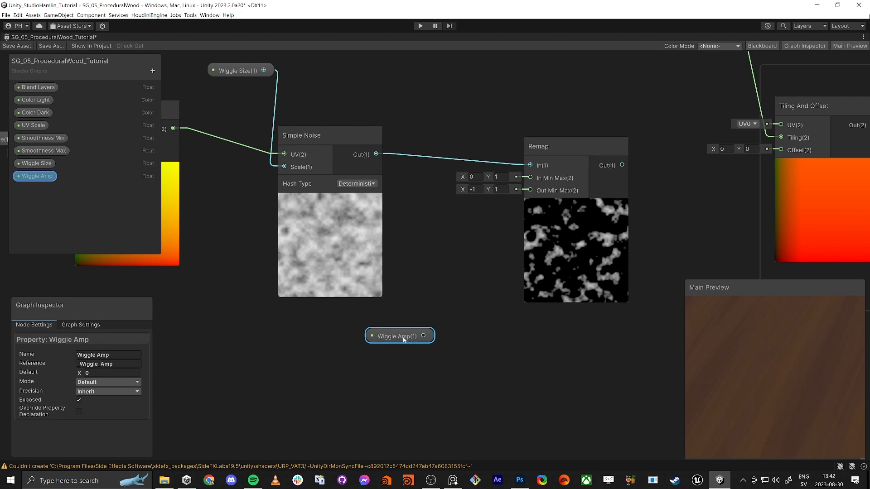
drag(423, 336, 466, 362)
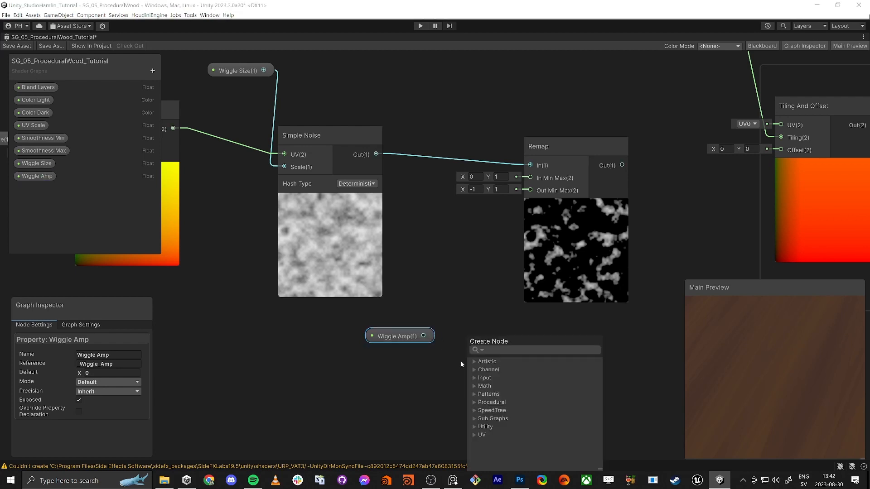
text(negate)
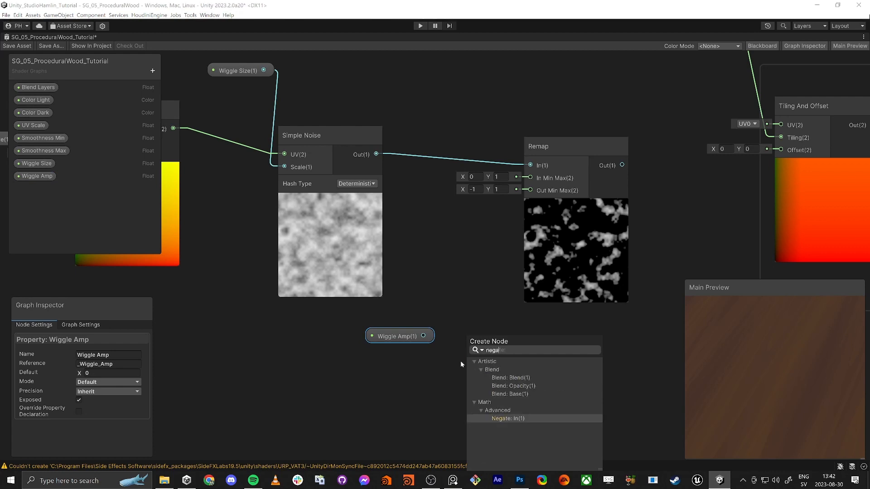
key(Return)
drag(398, 337, 362, 349)
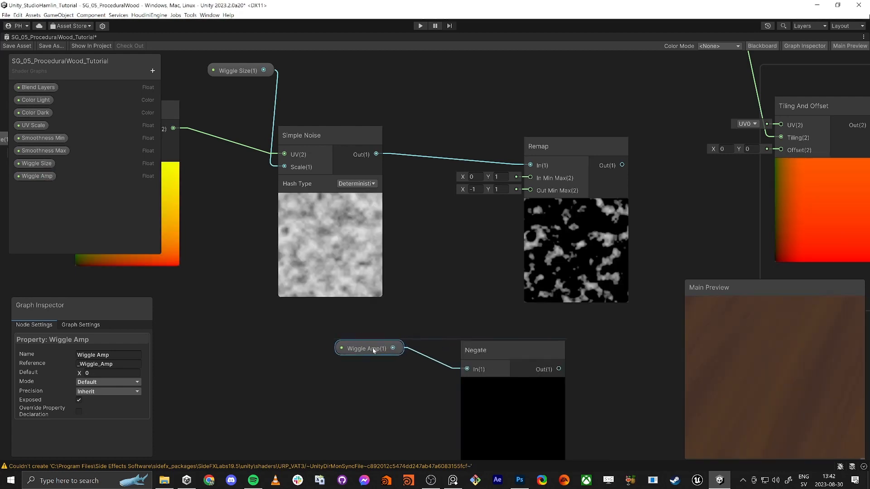
- Add a Vector 2 node below the Remap node and shift the Wiggle Amp and Negate nodes left to make room
click(447, 281)
key(space)
text(vect)
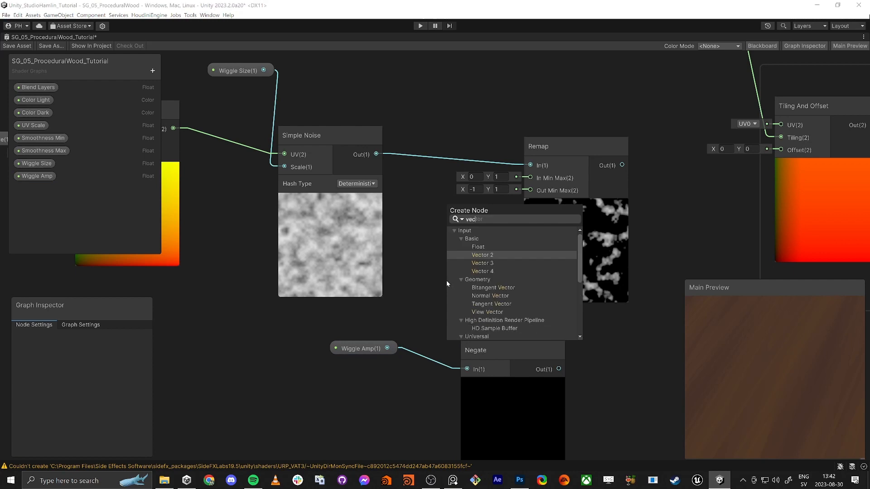
key(Return)
drag(468, 353, 292, 354)
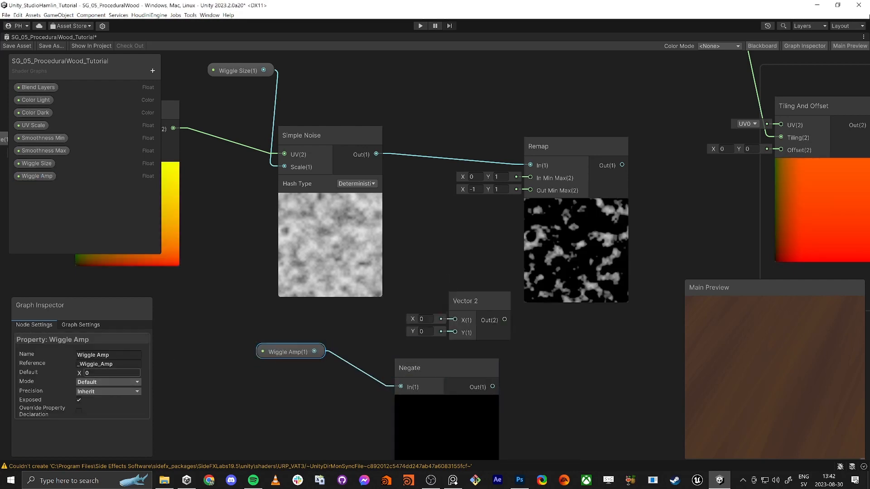
- Change the Wiggle Amp property's mode to Slider and set its maximum to 0.1
click(39, 177)
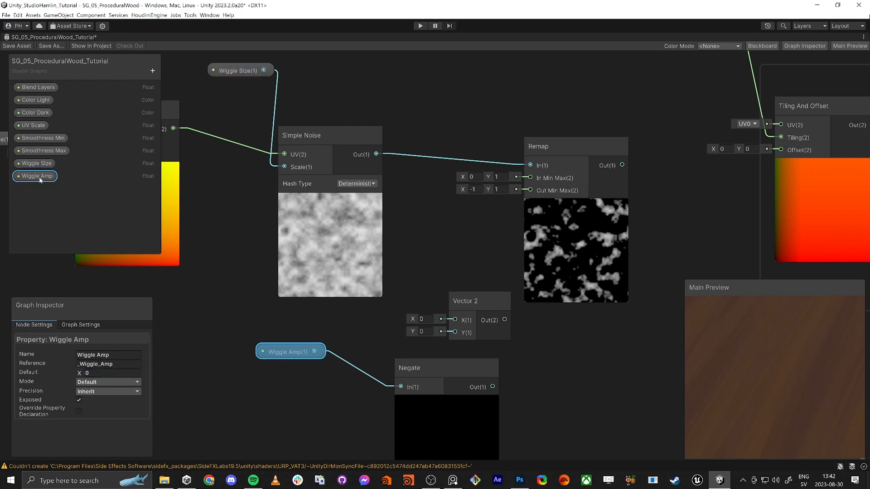
click(90, 386)
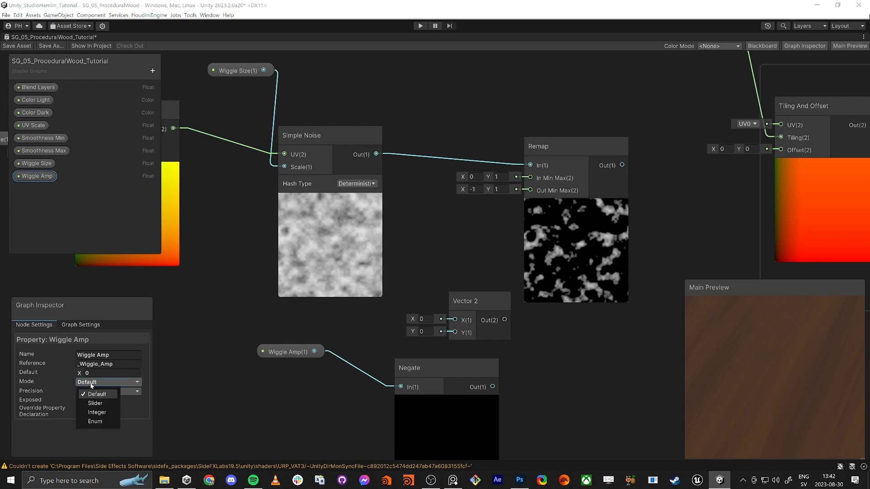
middle_drag(489, 392, 429, 385)
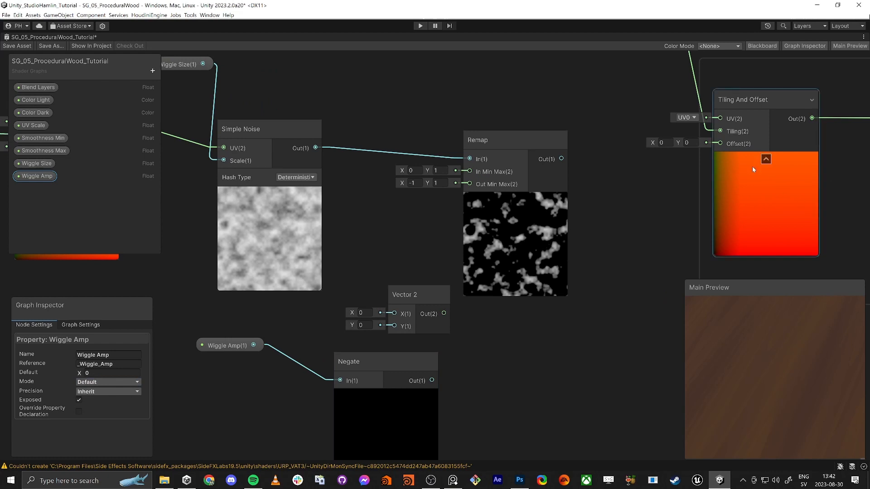
middle_drag(160, 310, 222, 287)
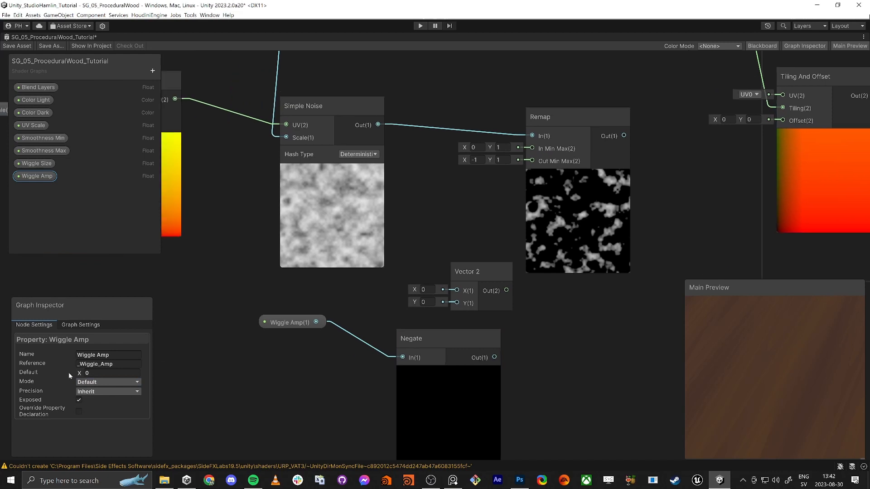
click(85, 383)
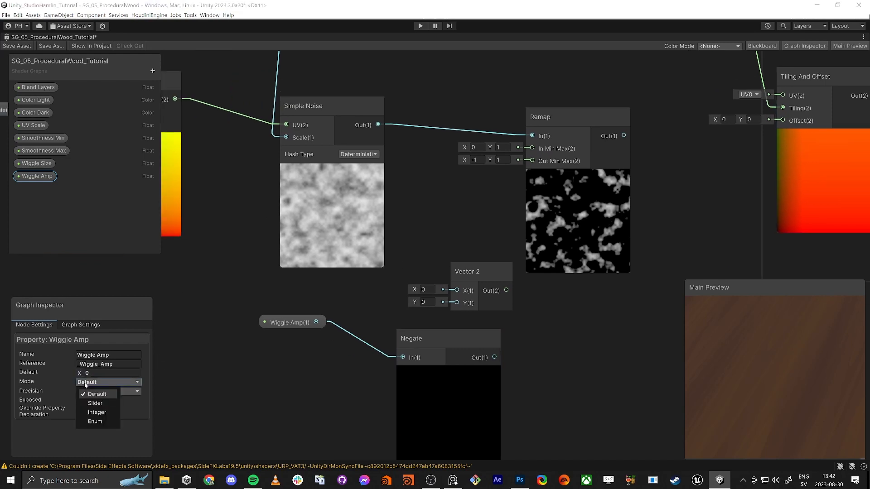
click(94, 407)
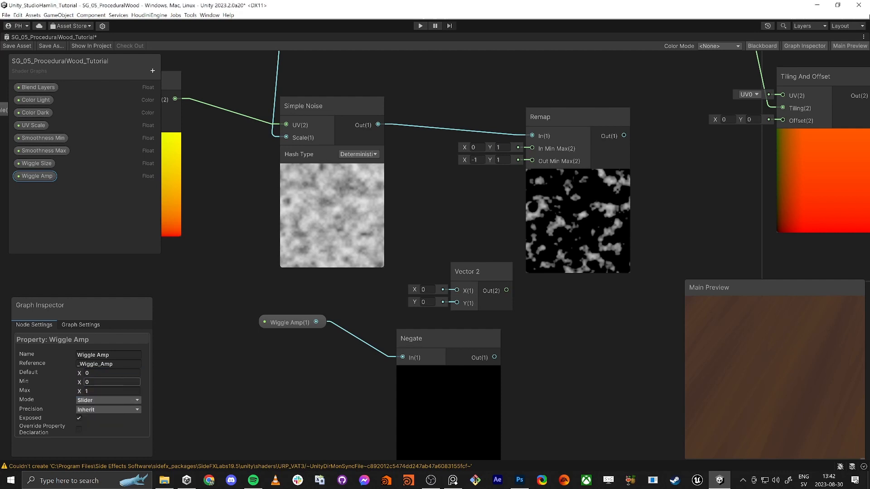
click(112, 382)
key(Tab)
text(0.1)
key(Tab)
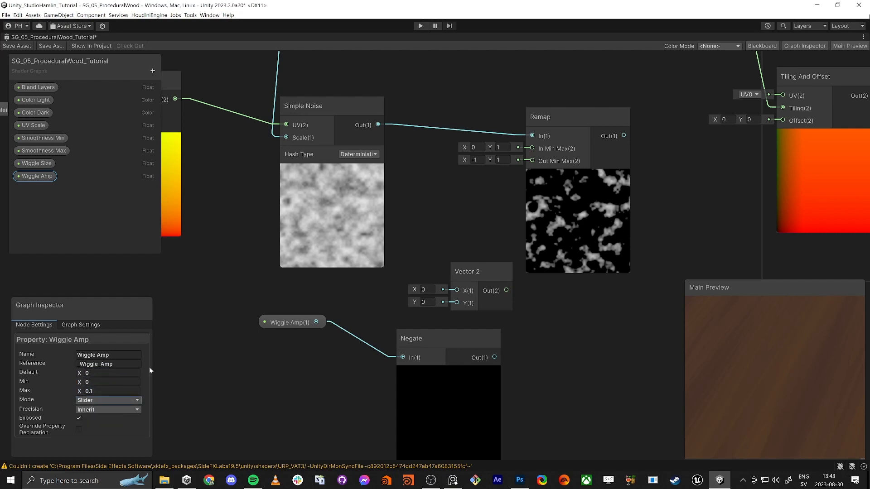
- Rearrange the Wiggle Amp and Negate nodes and connect the Negate output to the Vector 2 node's X input
drag(437, 339, 407, 334)
drag(318, 324, 294, 334)
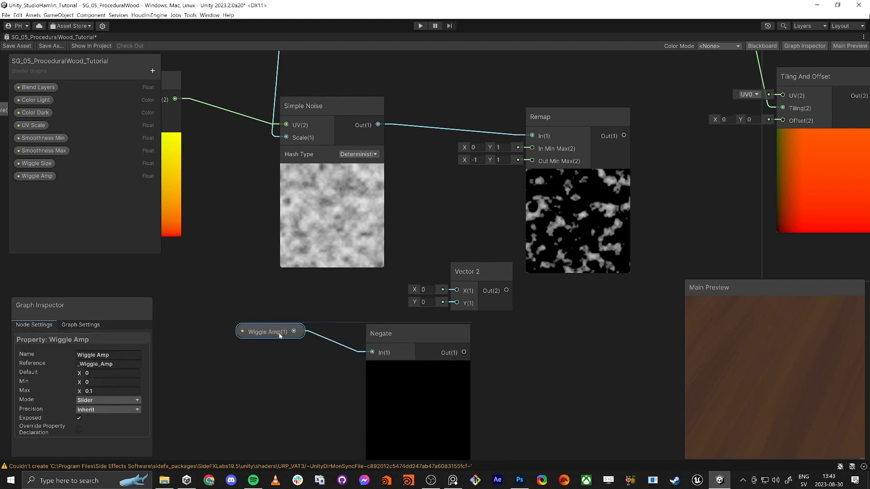
click(474, 159)
click(358, 334)
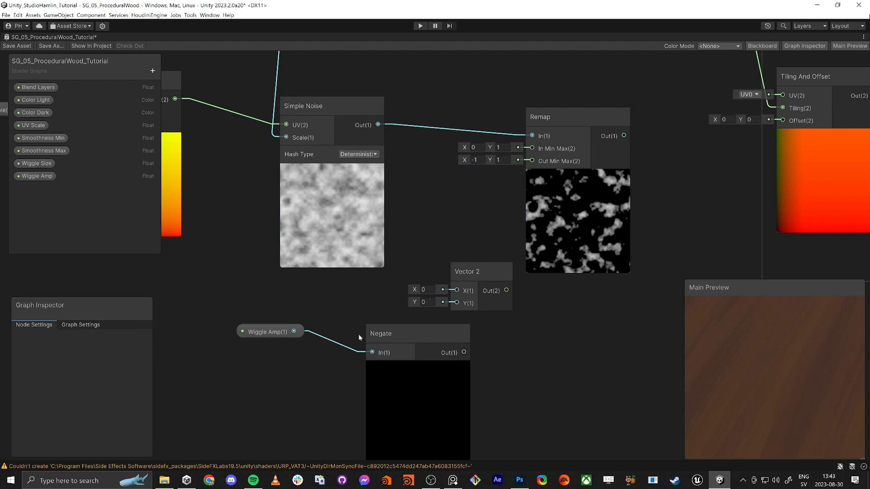
drag(393, 341, 347, 359)
drag(420, 370, 456, 292)
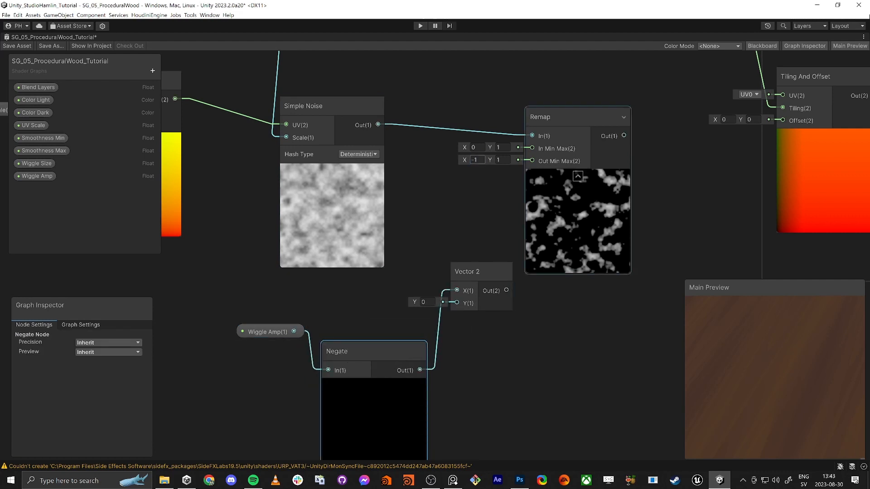
click(436, 204)
- Set the Wiggle Amp property's default value to 0.05
click(287, 335)
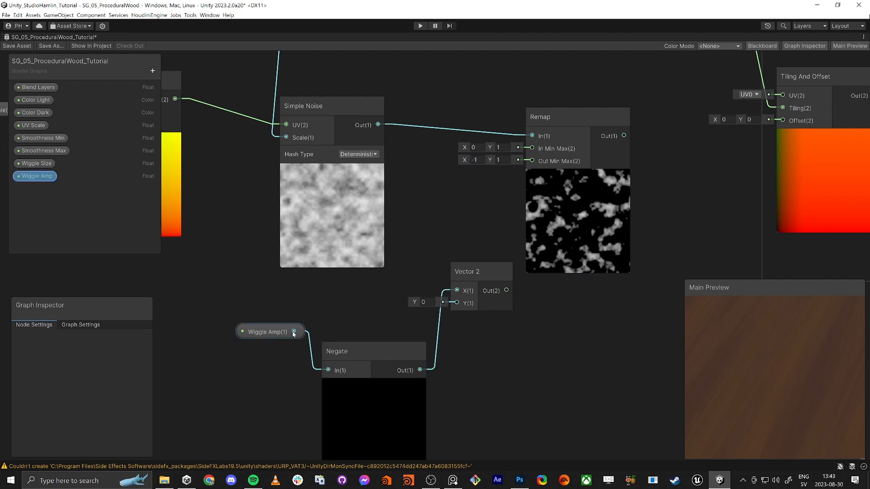
click(50, 225)
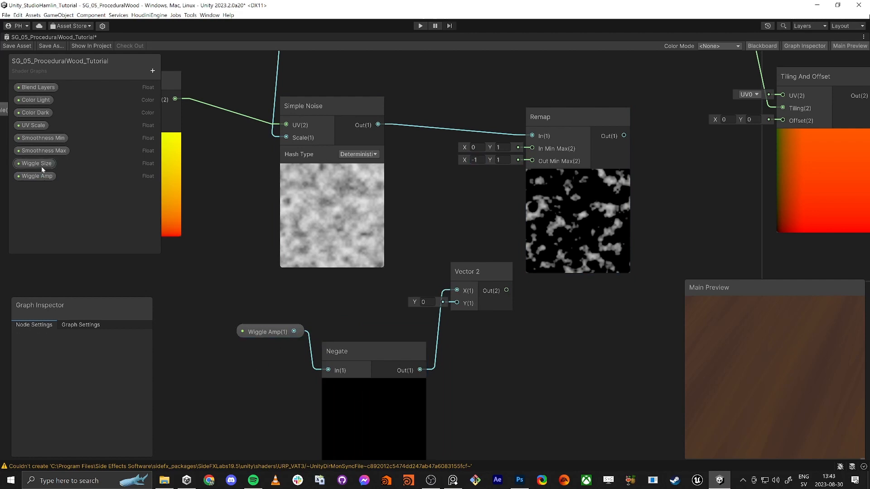
click(36, 178)
drag(80, 373, 83, 376)
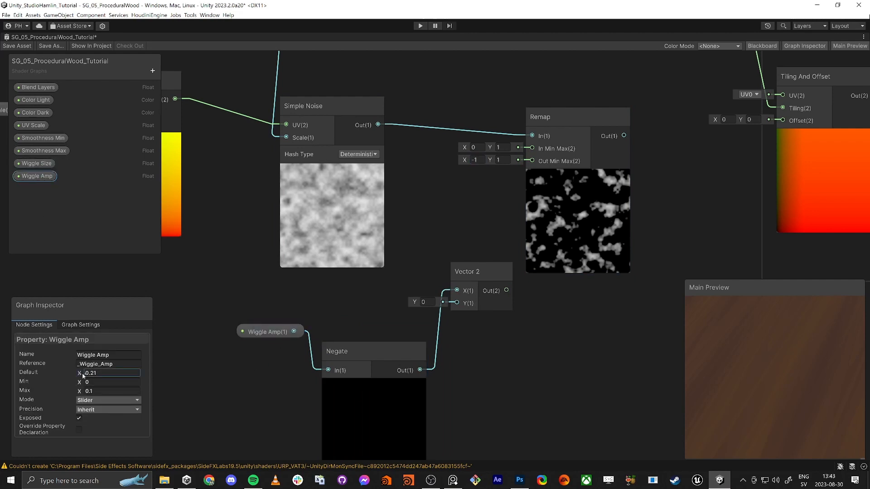
click(91, 373)
text(0.05)
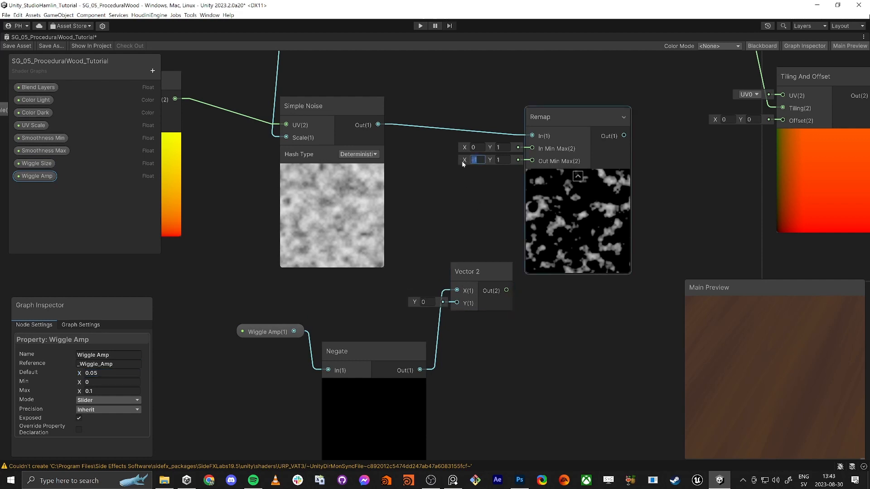
click(448, 246)
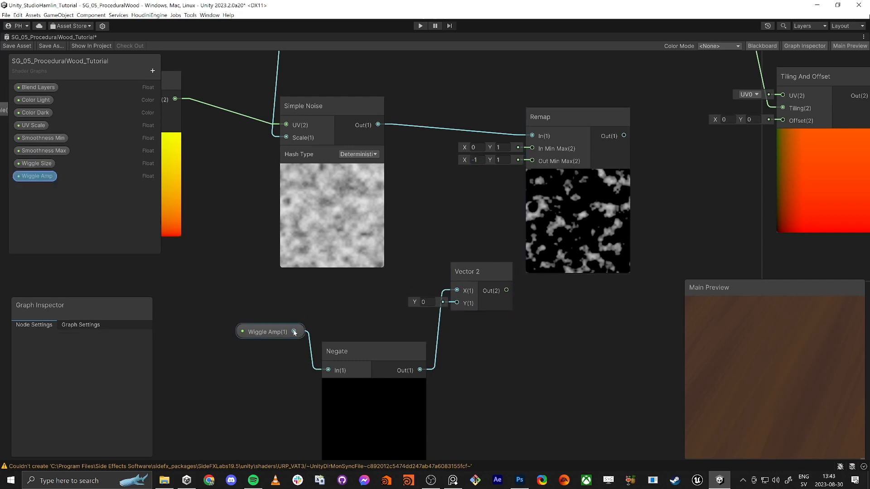
- Connect Wiggle Amp to the Vector 2 node's Y input and the Vector 2 output to the Remap node's Out Min Max
drag(294, 332, 458, 303)
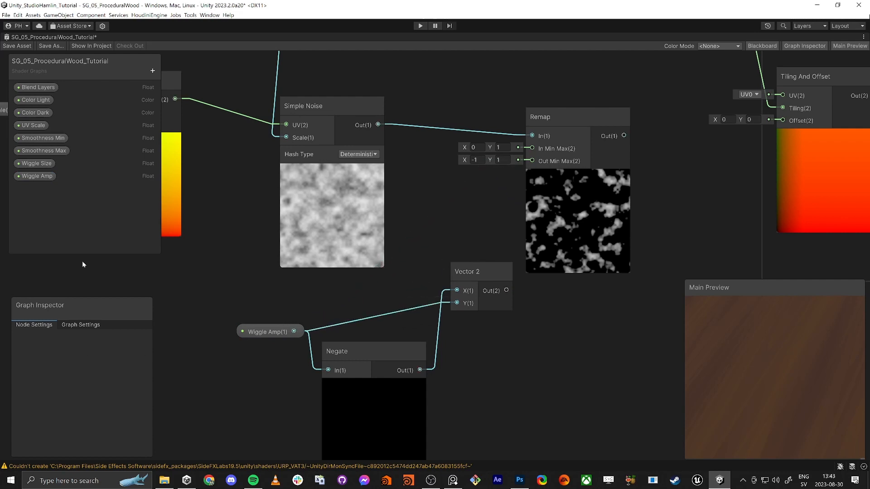
click(36, 176)
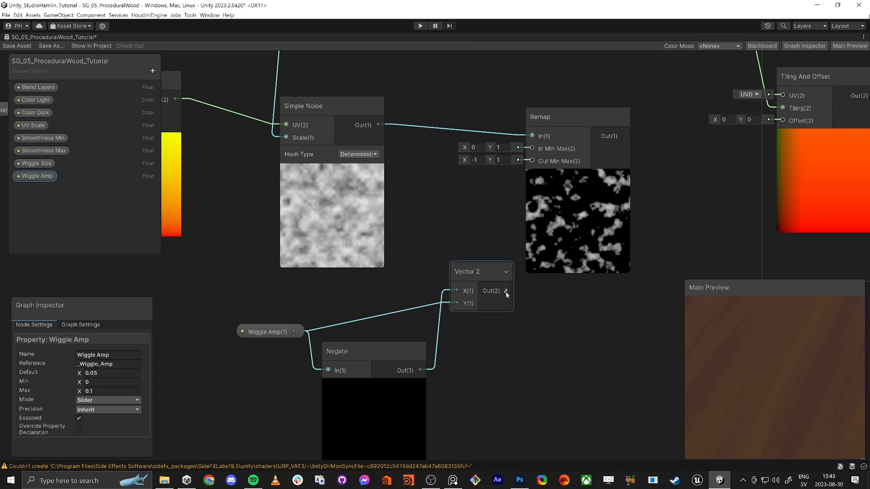
drag(506, 290, 521, 167)
middle_drag(474, 196, 452, 204)
scroll(557, 229, up, 2)
middle_drag(553, 217, 537, 224)
scroll(531, 228, down, 3)
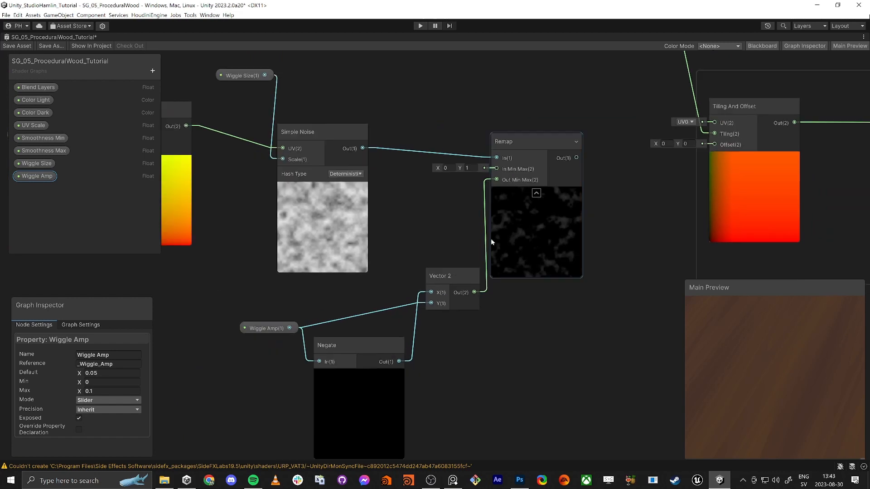
drag(451, 276, 444, 272)
- Connect the Remap output to the Offset input of Layer 2's Tiling And Offset node
middle_drag(630, 199, 574, 249)
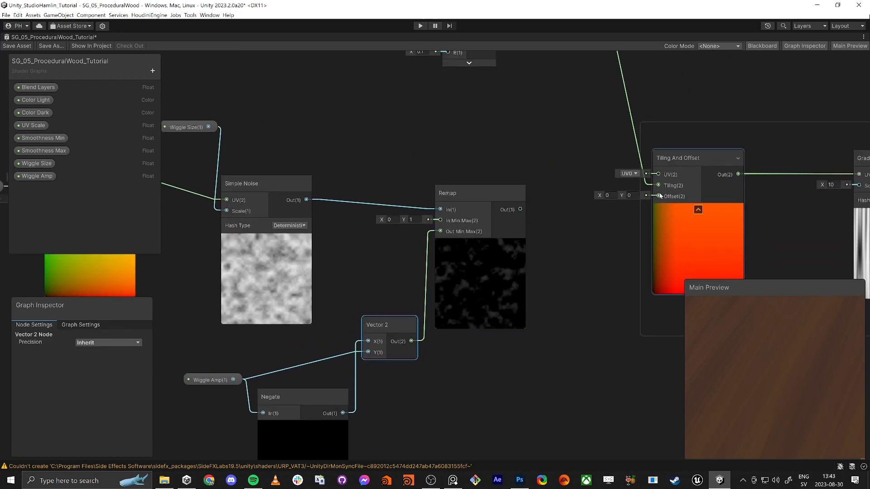
drag(659, 197, 520, 210)
middle_drag(621, 265, 518, 251)
scroll(517, 257, up, 3)
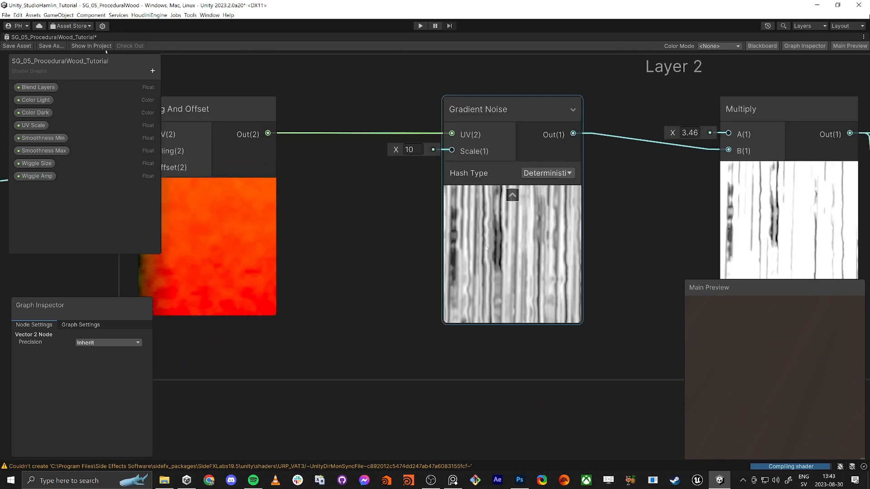
- Set the Wiggle Amp property's default value to 0.02
click(36, 176)
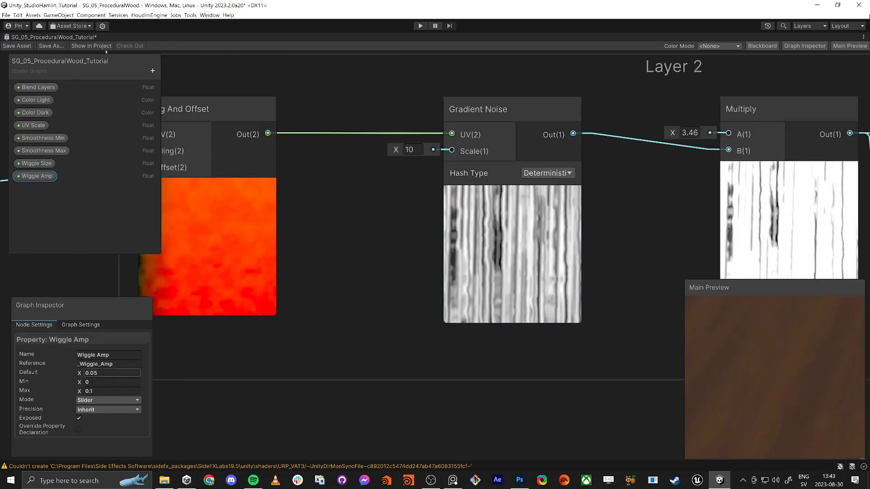
drag(81, 375, 78, 376)
click(537, 243)
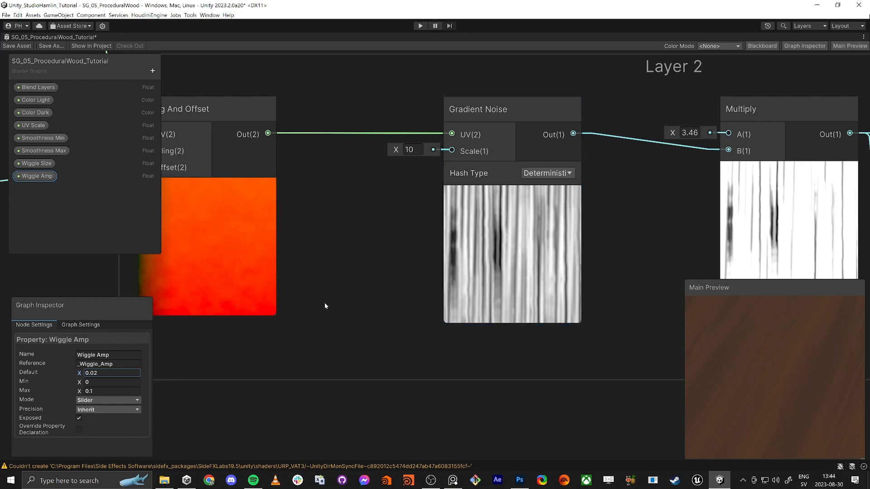
scroll(382, 293, down, 1)
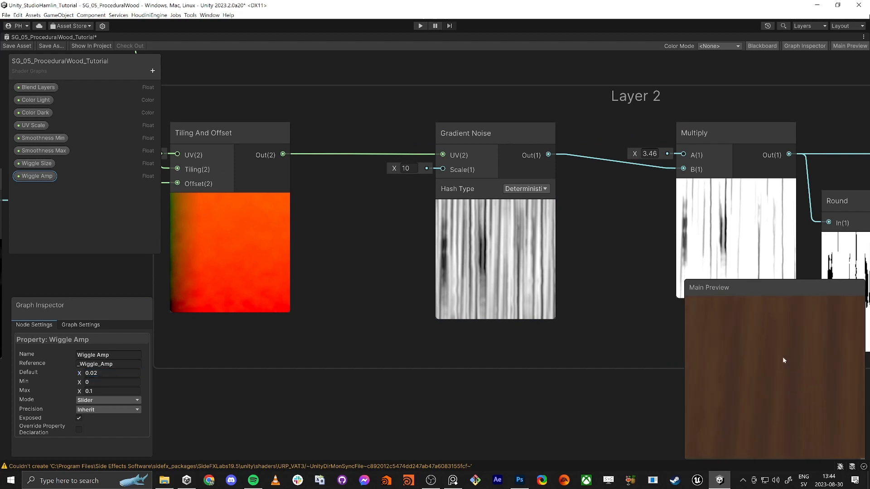
- Check the wood grain on the whole table in the main preview and save the shader graph asset
drag(783, 360, 764, 346)
scroll(774, 389, down, 3)
scroll(774, 389, up, 3)
click(291, 100)
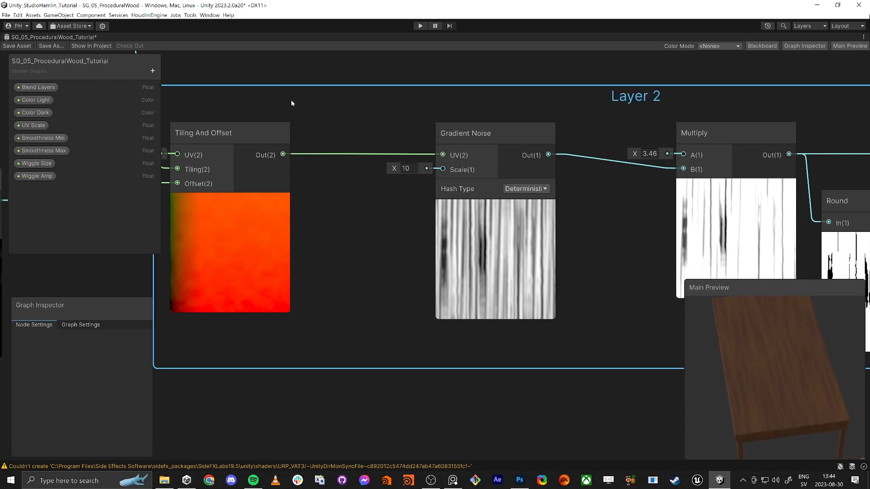
click(15, 46)
- Group all the nodes feeding the Layer 2 offset, name the group Wiggle, and move it slightly away from Layer 2
scroll(307, 289, down, 5)
scroll(317, 288, down, 4)
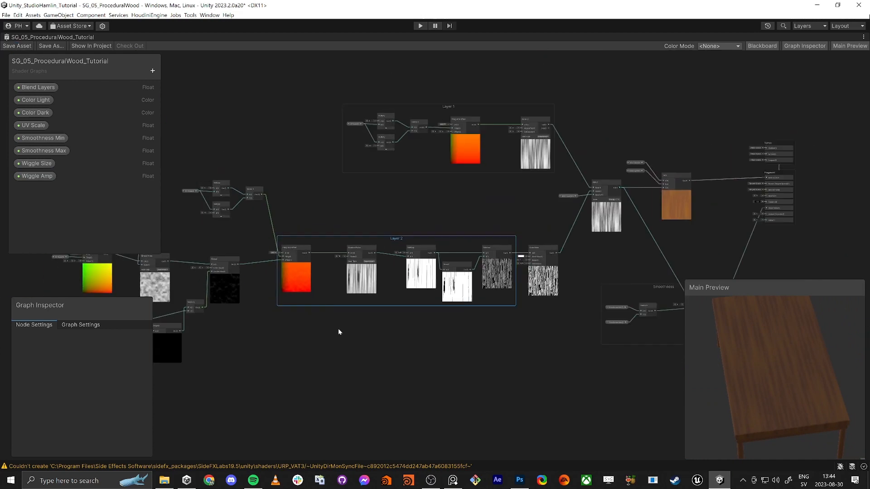
middle_drag(216, 344, 543, 326)
scroll(476, 297, up, 2)
drag(312, 183, 613, 389)
right_click(572, 226)
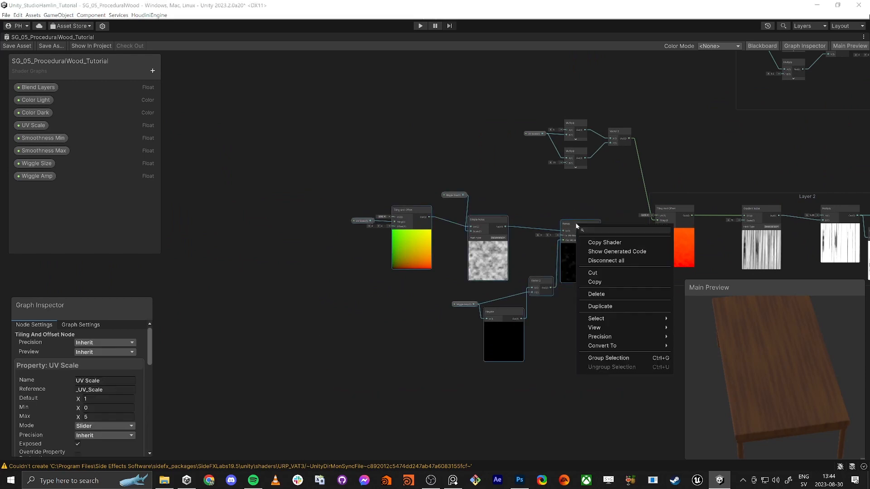
click(602, 358)
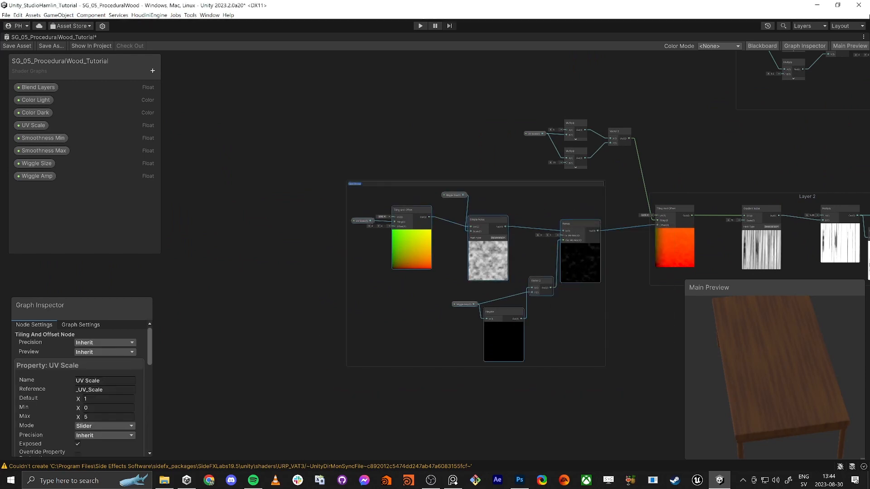
text(Wiggle)
key(Return)
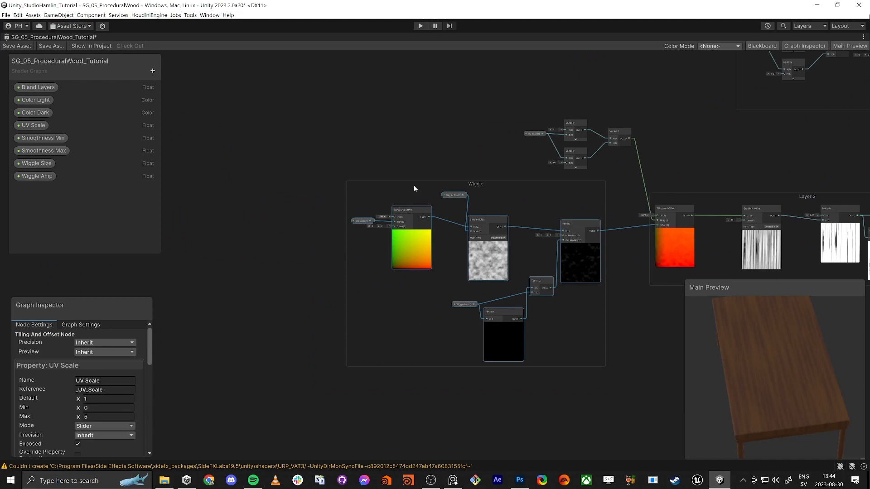
scroll(548, 213, up, 3)
drag(472, 168, 450, 170)
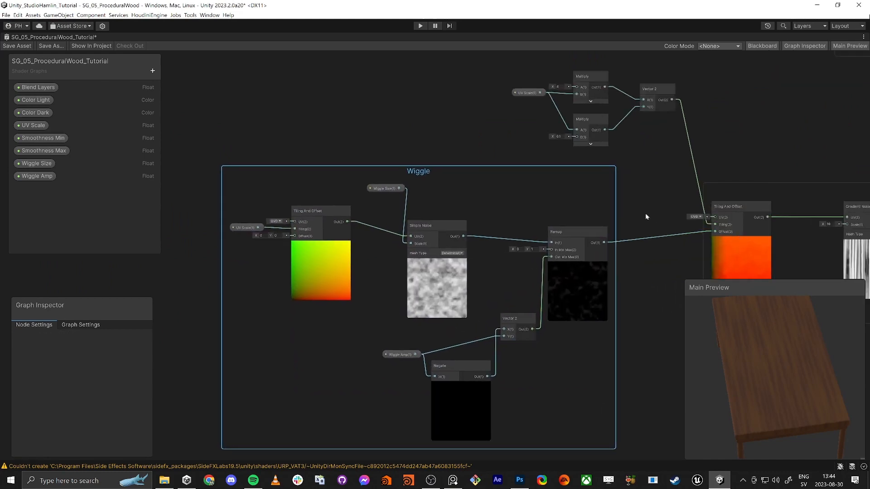
- Save the shader graph and lower the table material's Wiggle Amp to 0.0087 in the scene
click(17, 46)
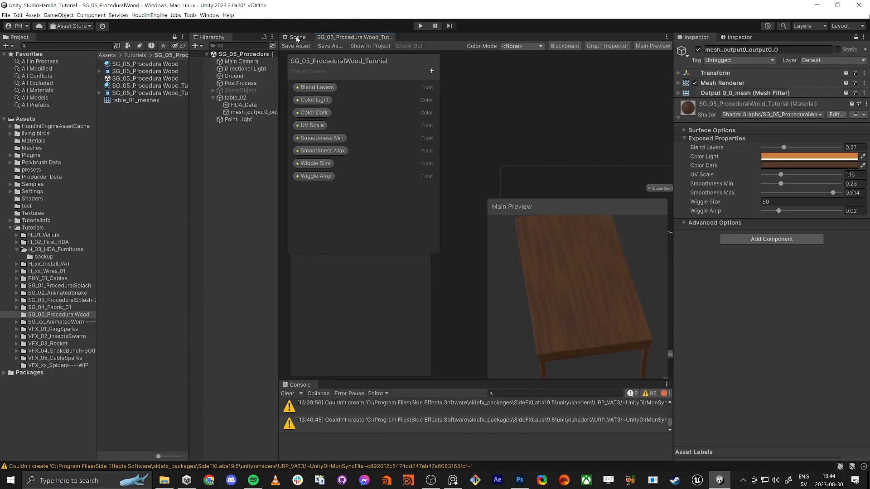
click(295, 37)
scroll(478, 195, down, 3)
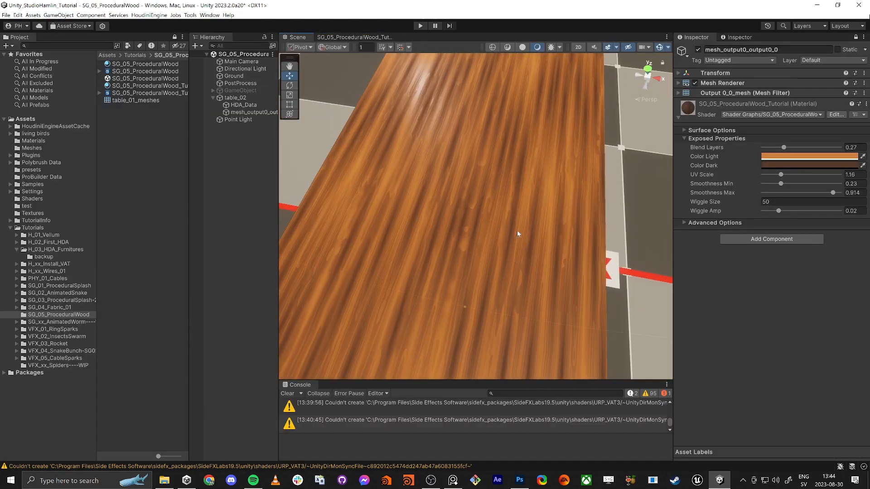
mouse_move(779, 211)
mouse_down()
mouse_move(766, 212)
mouse_move(790, 211)
mouse_move(754, 211)
mouse_move(772, 212)
mouse_up()
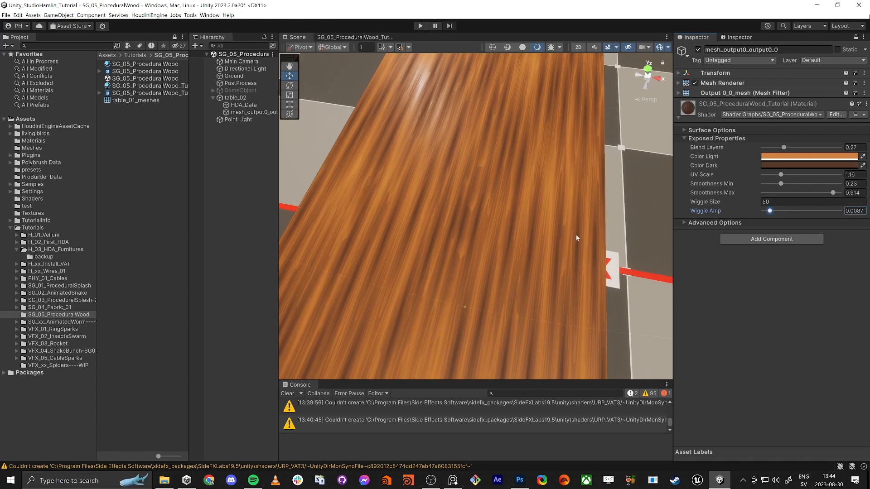
right_drag(354, 239, 381, 206)
key(w)
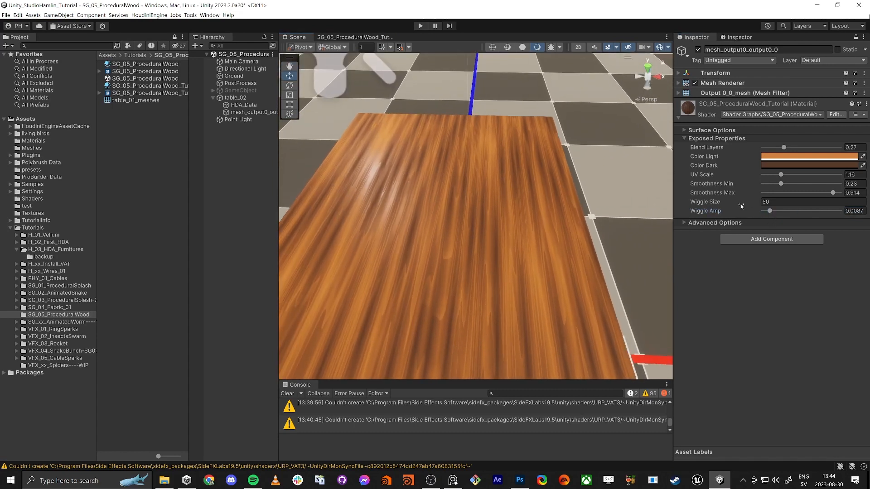
- Try the table material with a Wiggle Size of 373.9 and a Wiggle Amp of 0.0022
drag(741, 206, 770, 205)
drag(711, 202, 651, 260)
scroll(485, 314, up, 10)
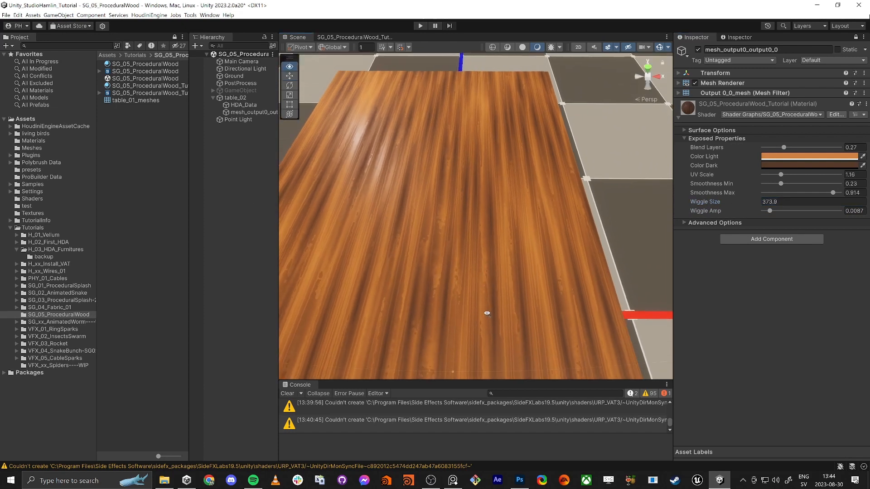
drag(770, 210, 766, 212)
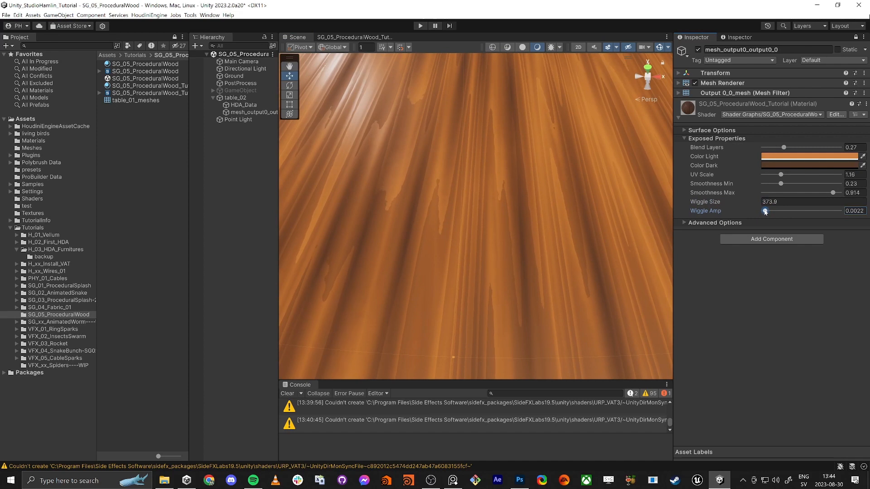
- Set the table material's Wiggle Size to 50 and Wiggle Amp to 0.0141, and check the tabletop grain
click(732, 204)
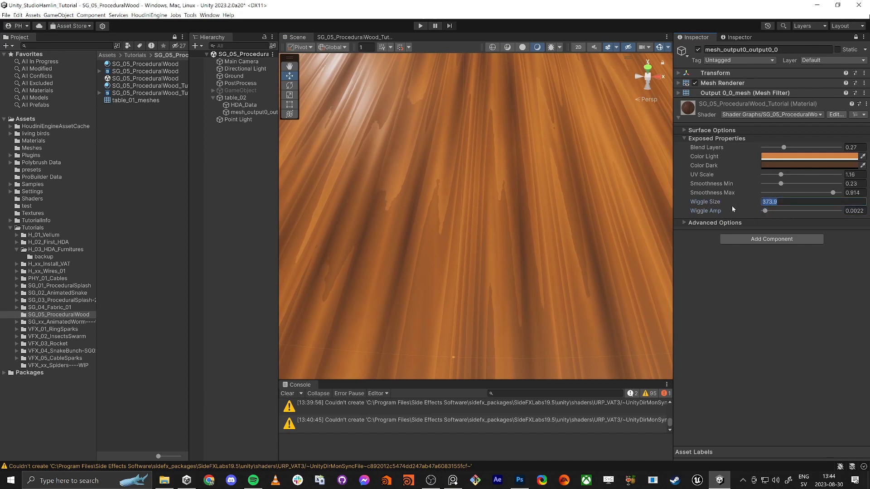
text(50)
drag(776, 212, 775, 212)
right_drag(563, 221, 507, 196)
right_drag(546, 101, 503, 271)
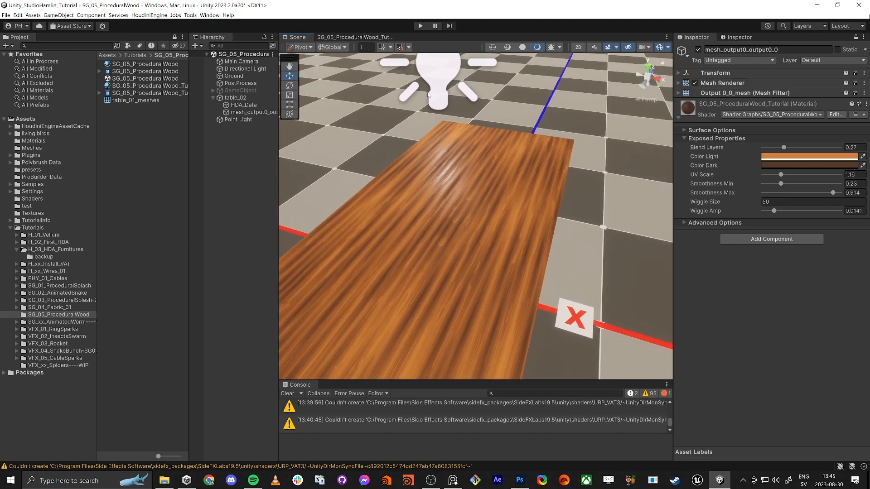
- Return to the shader graph and review its overall structure, marking out the Layer 1 and Layer 2 groups
click(347, 37)
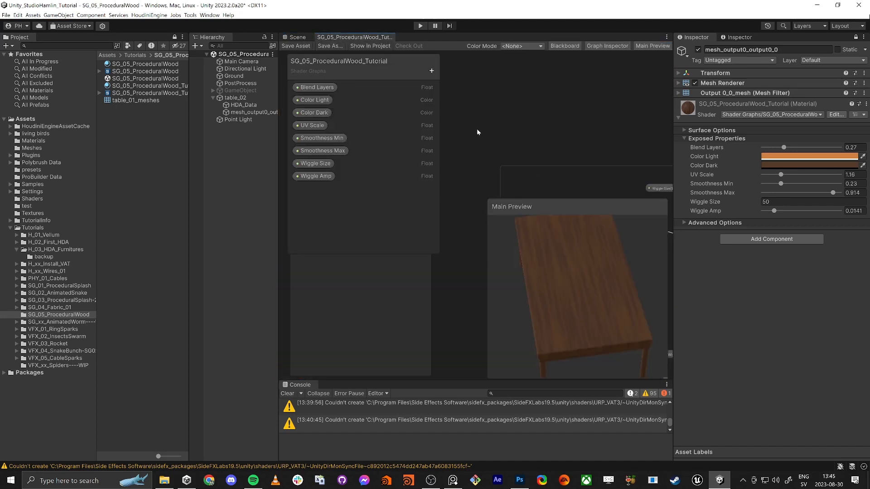
key(shift+space)
scroll(513, 246, down, 12)
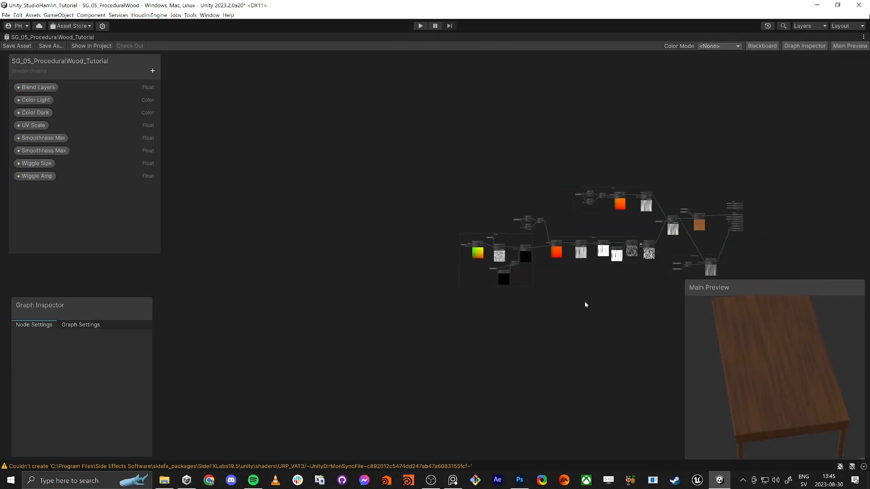
middle_drag(571, 303, 381, 301)
scroll(379, 272, up, 3)
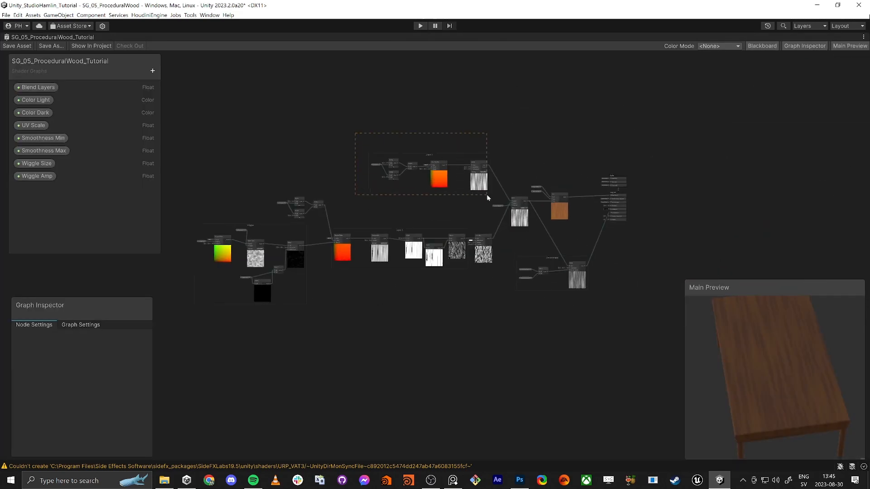
drag(487, 195, 489, 197)
drag(502, 287, 333, 221)
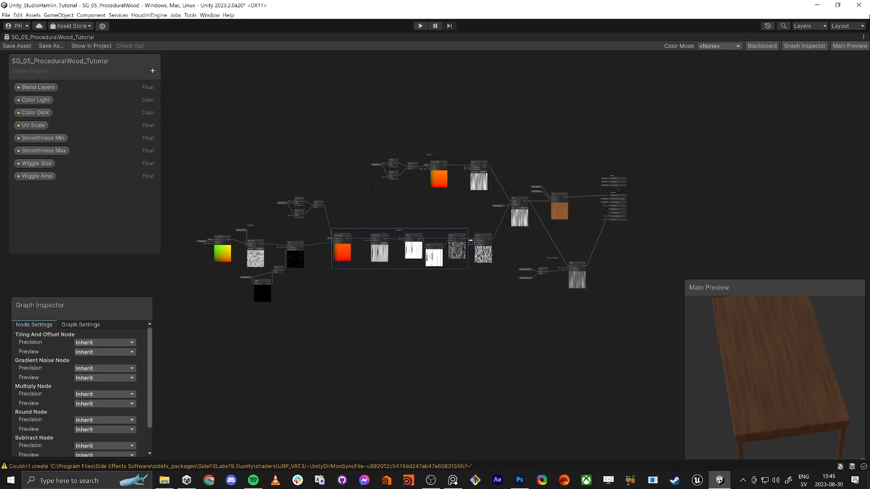
key(alt+Tab)
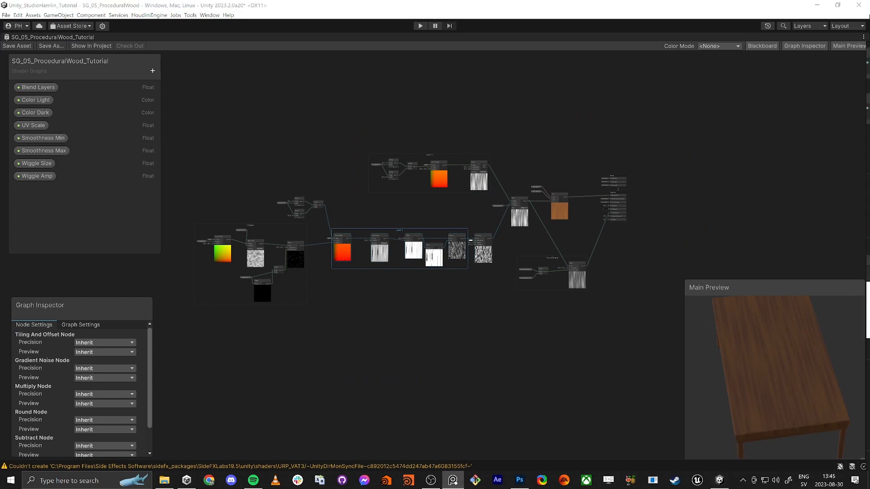
- Move the whole Smoothness group slightly closer to the Fragment outputs
middle_drag(490, 286, 464, 289)
scroll(464, 289, up, 3)
drag(481, 235, 600, 301)
drag(598, 249, 619, 239)
scroll(487, 273, up, 3)
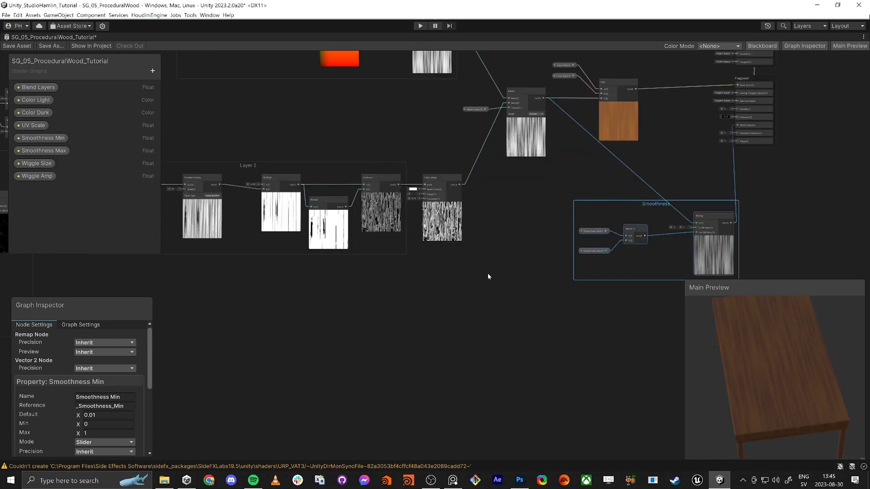
- Examine the wood grain up close and across the whole tabletop in the scene
key(alt+Tab)
key(alt+Tab)
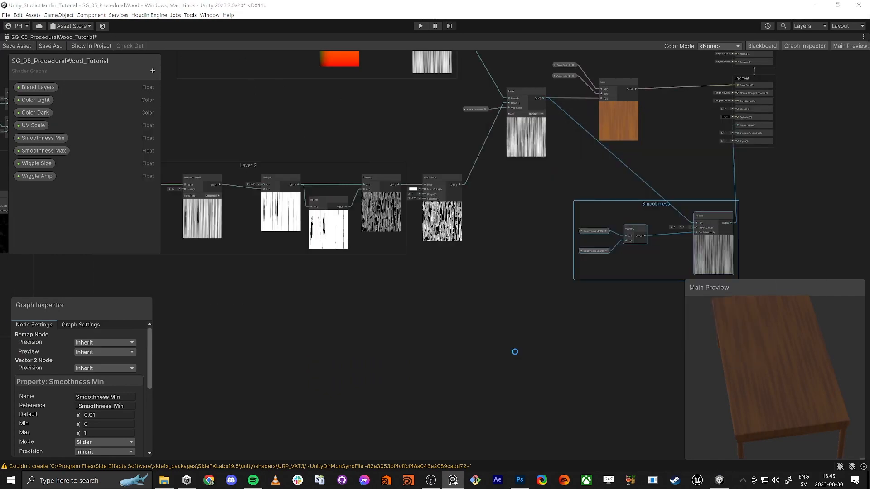
key(shift+space)
click(298, 37)
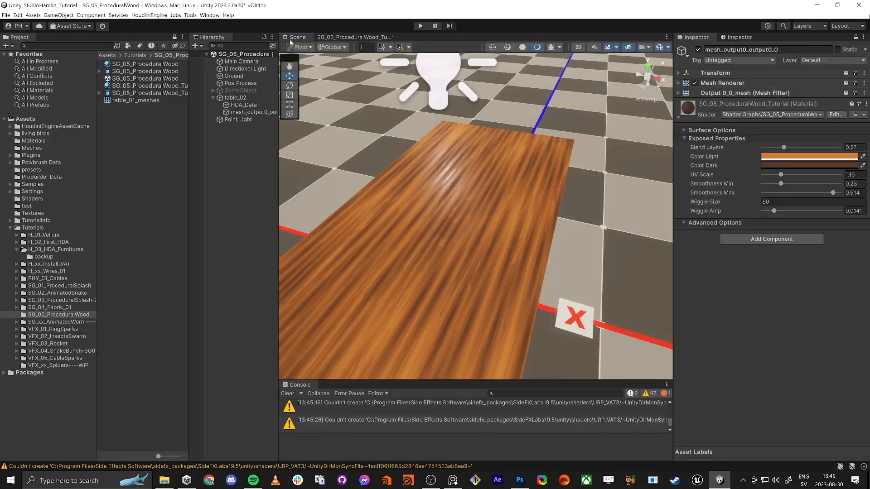
right_drag(414, 273, 448, 332)
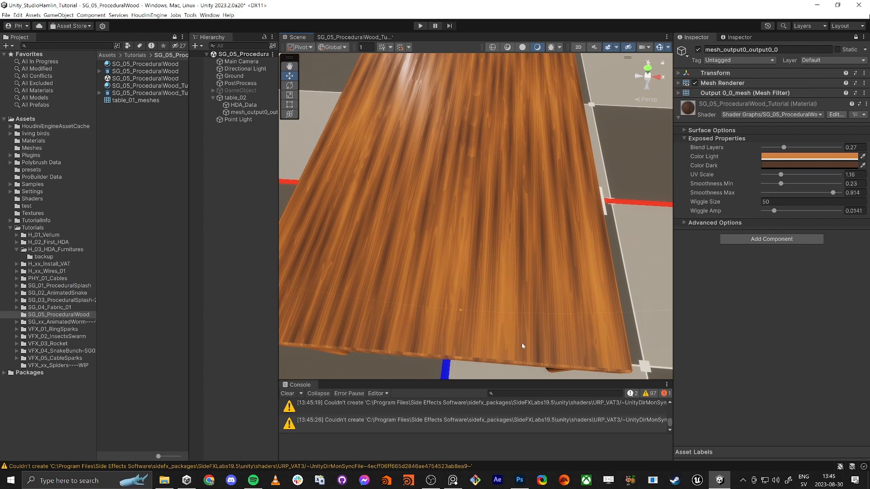
scroll(523, 354, down, 5)
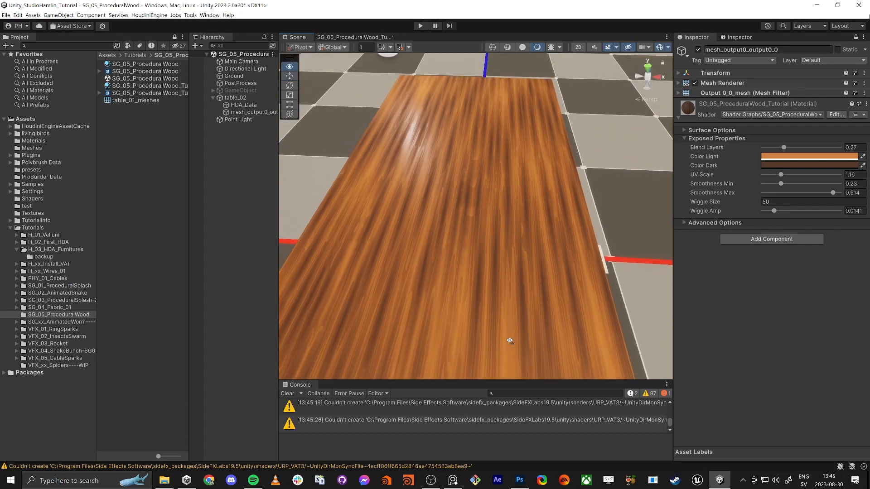
scroll(511, 348, down, 4)
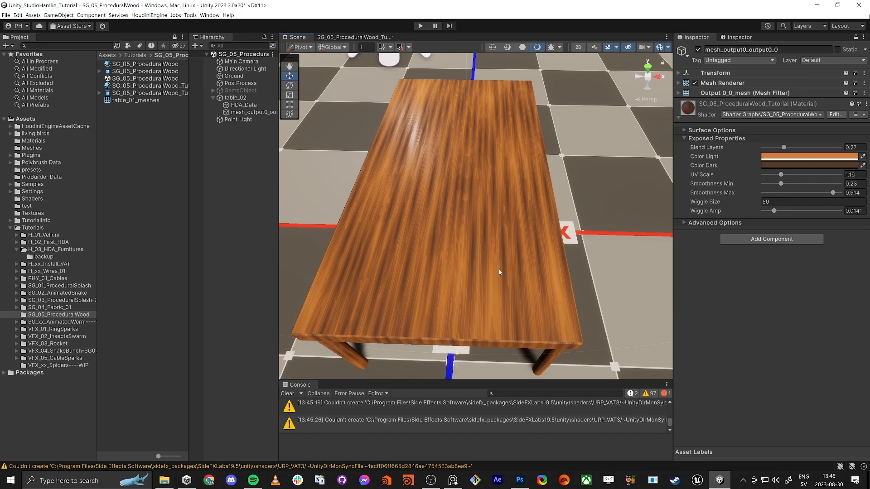
- Return to the shader graph, move the Blend node away from the color Lerp to make room, and add a new Lerp node
click(334, 38)
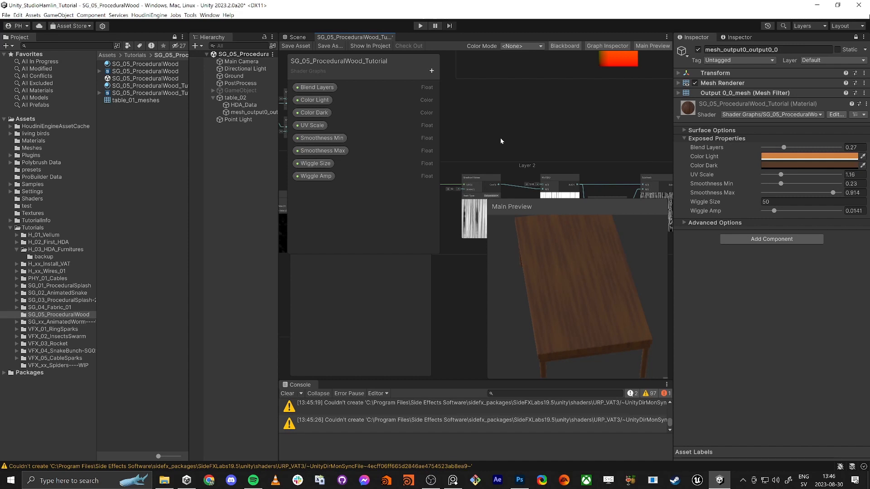
key(shift+space)
scroll(501, 284, down, 5)
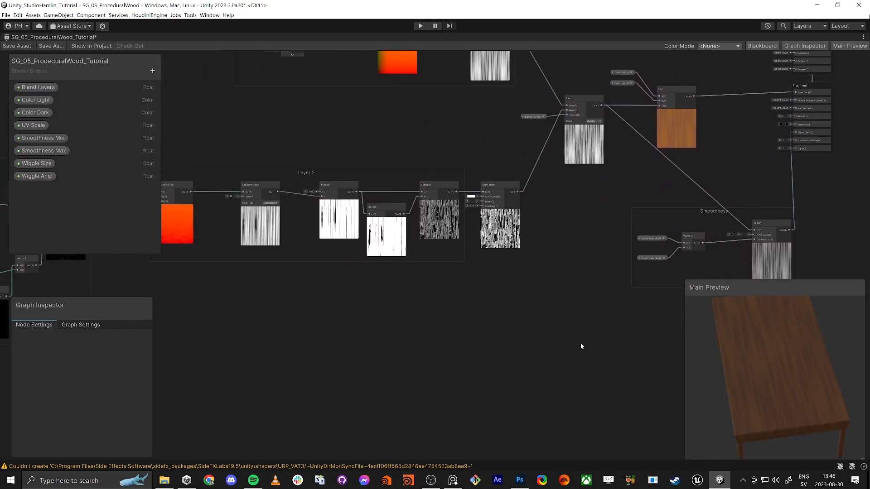
scroll(580, 208, up, 6)
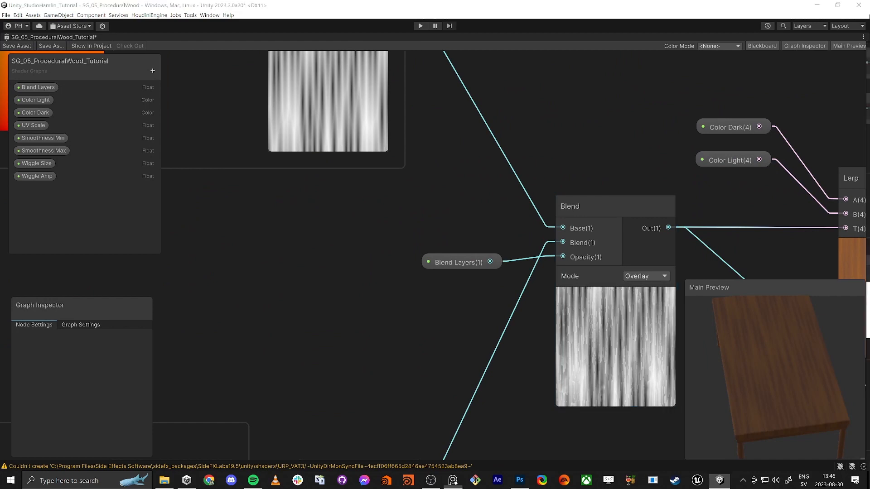
middle_drag(483, 397, 530, 264)
scroll(454, 311, down, 4)
drag(593, 144, 535, 145)
click(616, 265)
key(space)
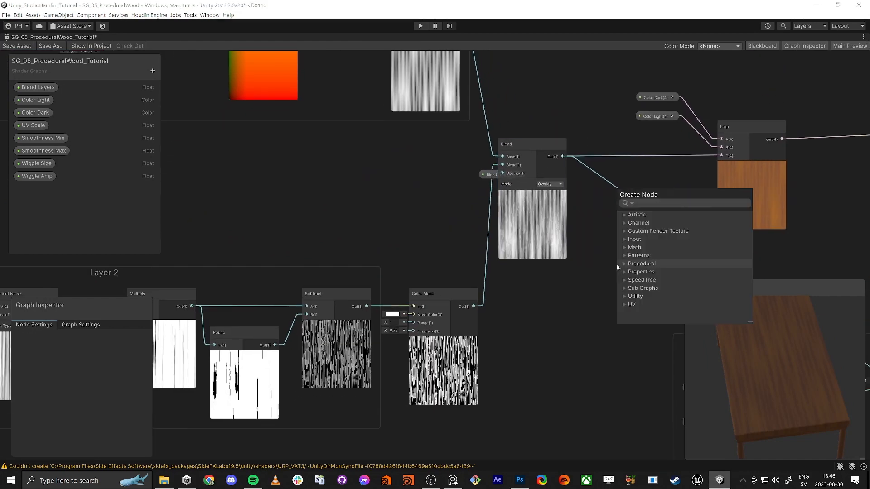
text(lerp)
key(Return)
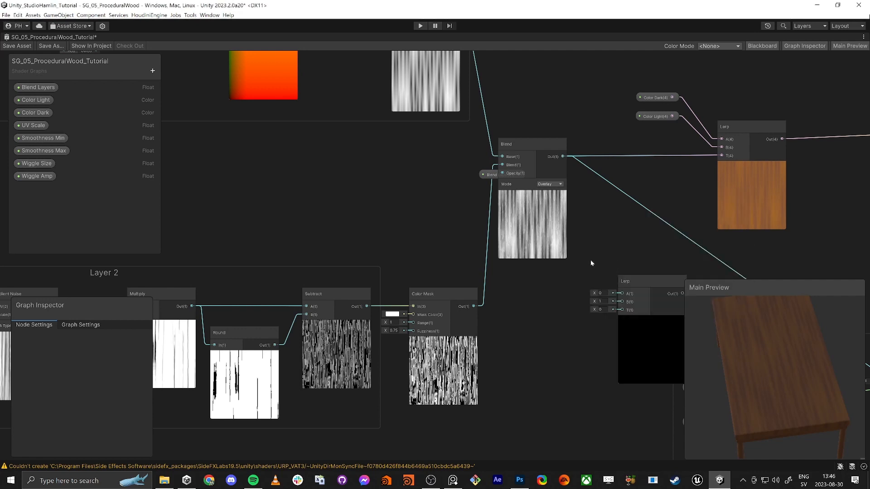
- Connect Blend to the new Lerp's A input and route that Lerp's output to the color Lerp's T input and the Smoothness Remap
middle_drag(591, 260, 558, 189)
drag(531, 110, 639, 243)
drag(575, 240, 519, 129)
drag(596, 255, 579, 166)
- Move the Blend Layers property node farther away from the Blend node, clear of the connections
drag(486, 120, 379, 154)
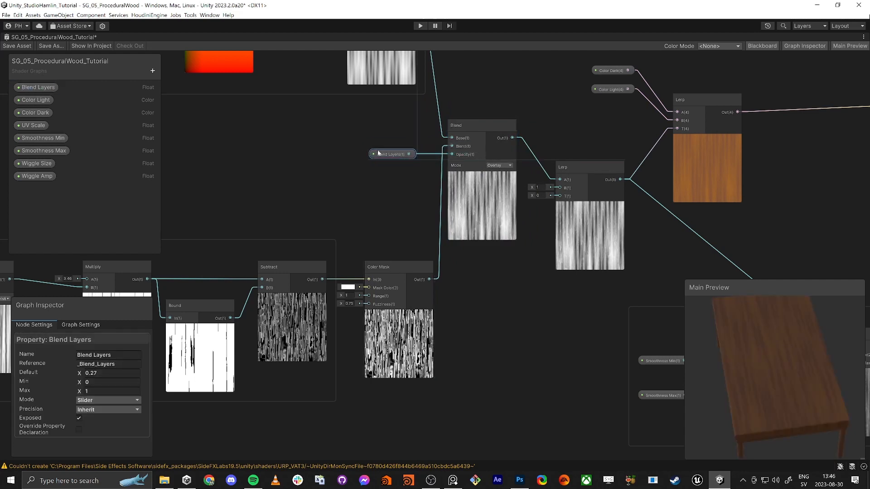
middle_drag(553, 232, 552, 247)
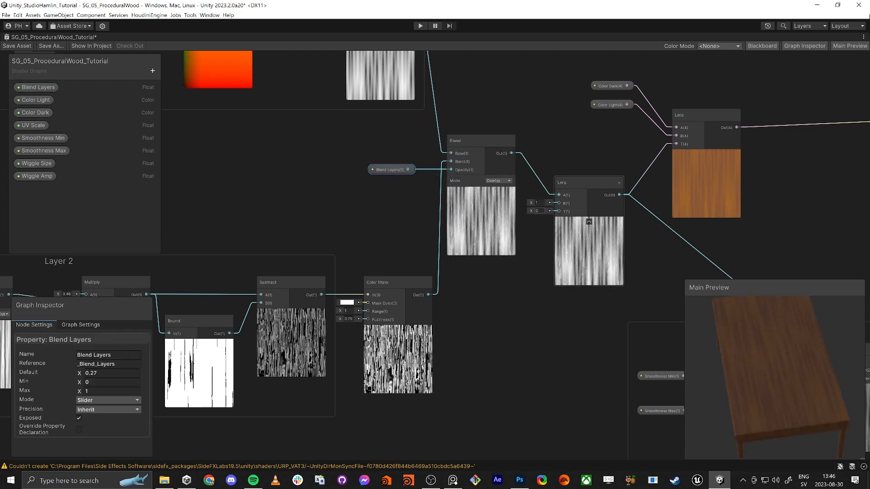
click(542, 249)
drag(541, 144, 534, 155)
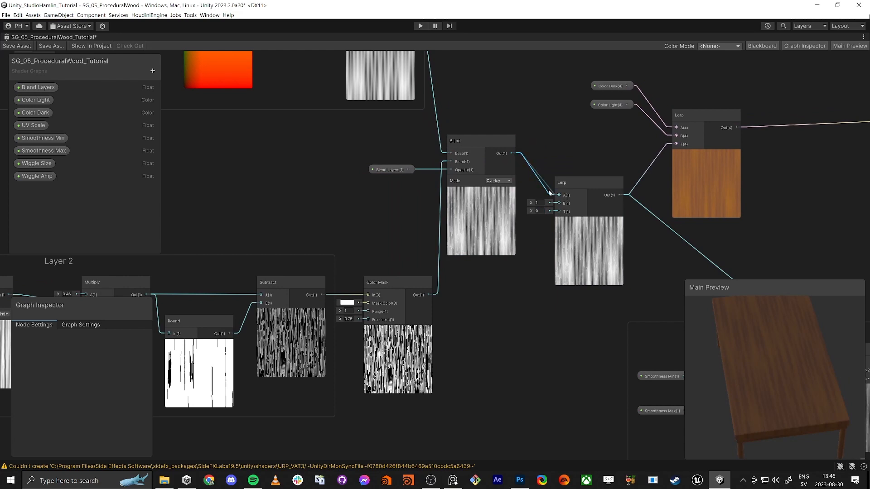
drag(548, 192, 562, 194)
- Copy Layer 2's UV Scale, two Multiply and Vector 2 tiling nodes and paste them into the empty area below Layer 2
scroll(500, 322, down, 3)
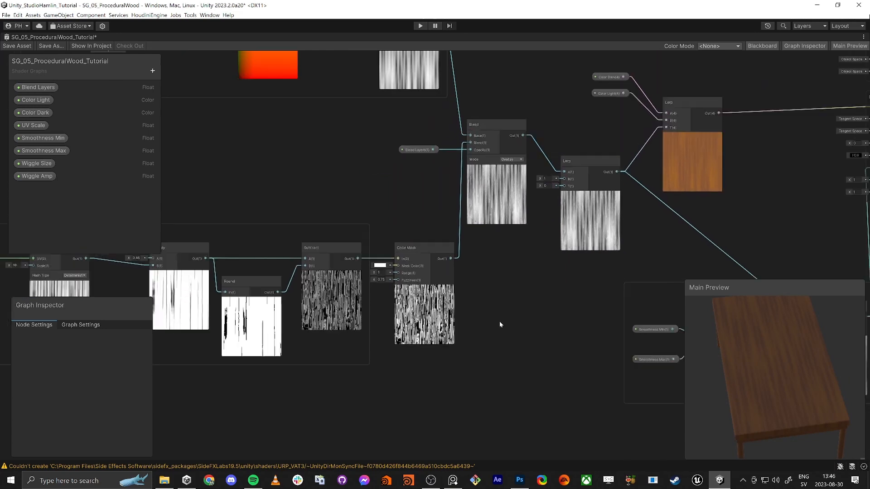
middle_drag(353, 420, 447, 272)
scroll(390, 342, down, 1)
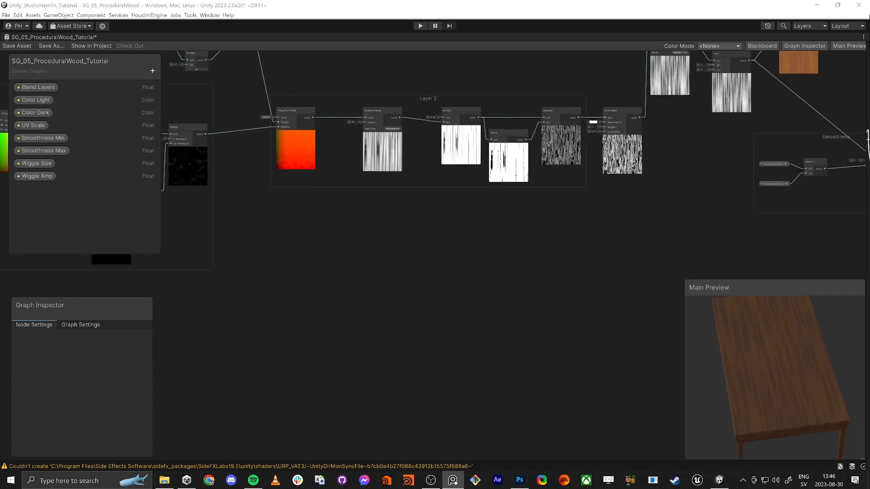
middle_drag(251, 240, 575, 268)
scroll(384, 277, down, 1)
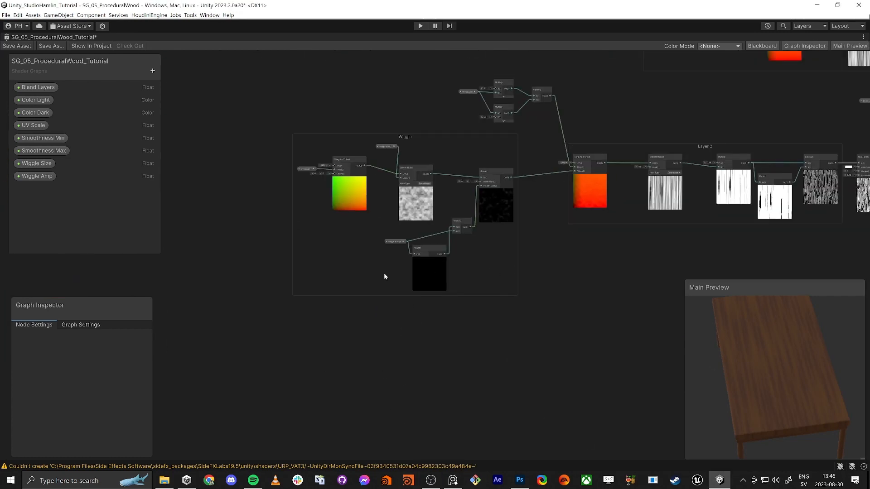
scroll(504, 92, up, 4)
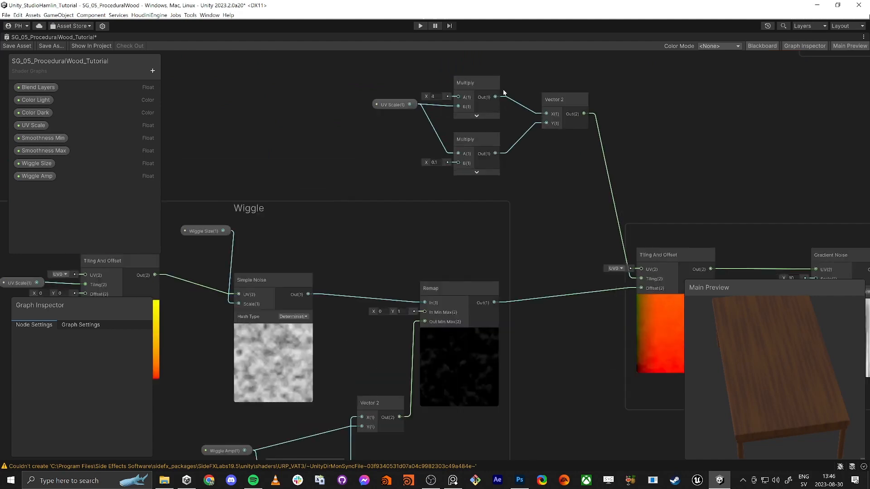
drag(621, 194, 621, 192)
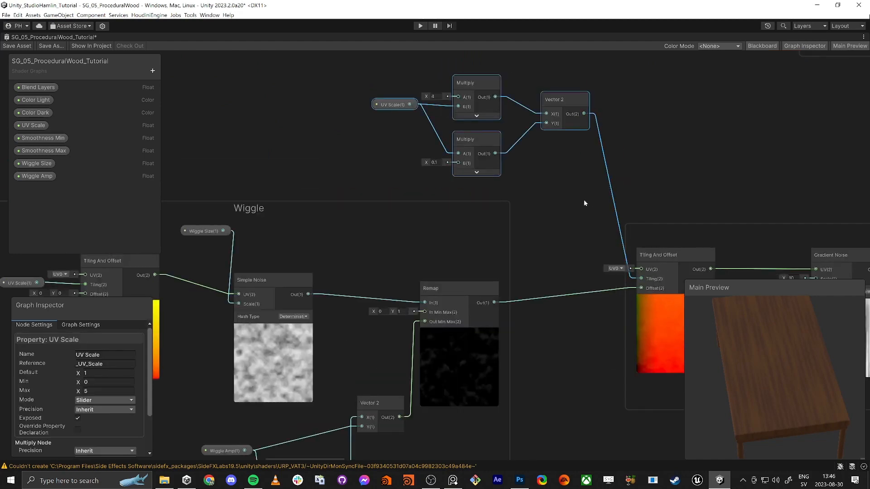
middle_drag(600, 412, 416, 238)
scroll(416, 238, down, 2)
middle_drag(434, 280, 414, 263)
middle_drag(514, 338, 454, 256)
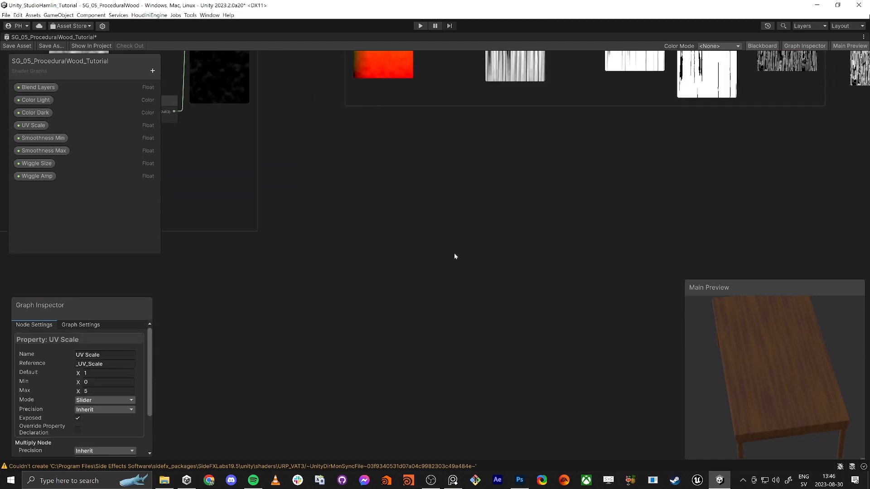
click(438, 286)
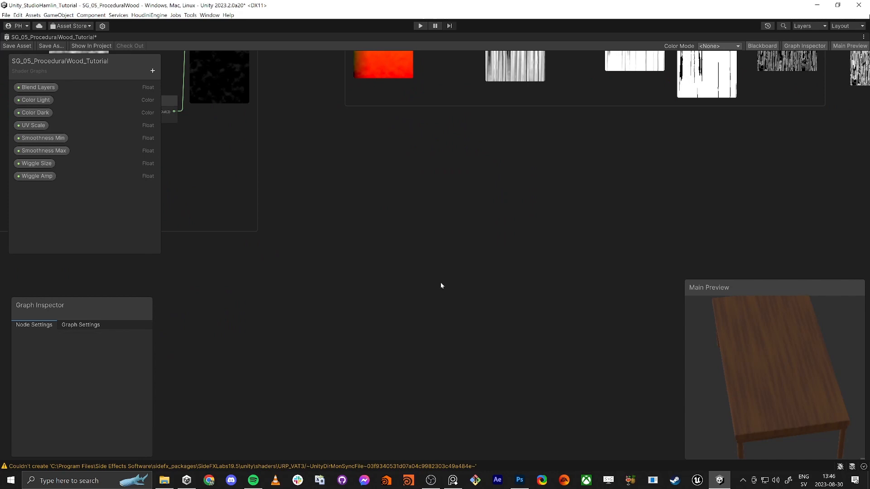
key(ctrl+v)
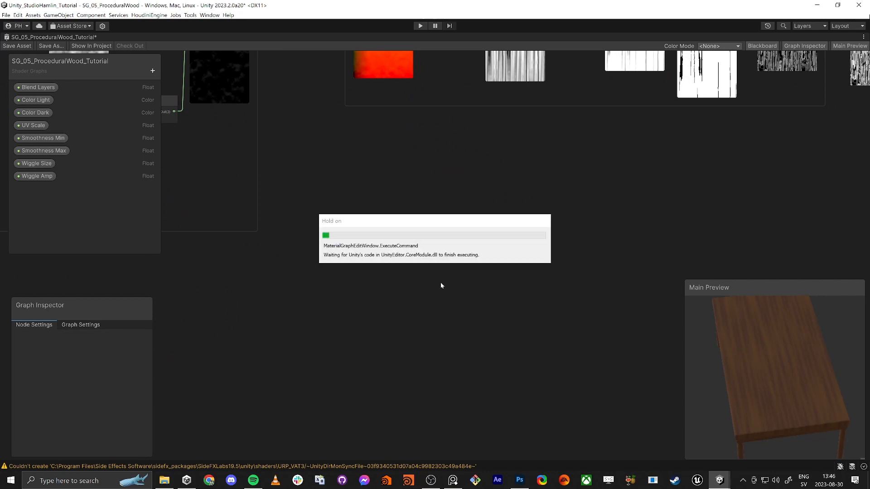
- Set the constant factor of both pasted Multiply nodes to 1 for uniform tiling
scroll(461, 273, up, 4)
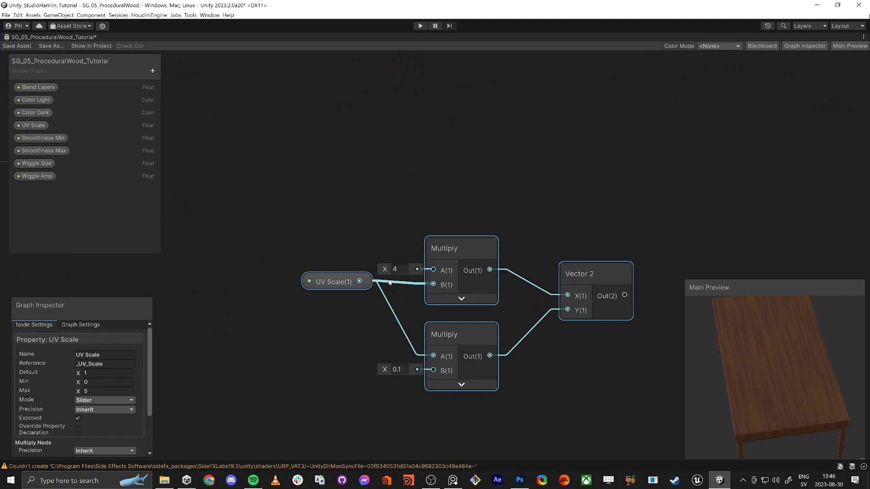
click(399, 270)
text(1)
click(398, 370)
text(1)
click(352, 333)
- Move the pasted Multiply and Vector 2 nodes up together so they sit centred on the UV Scale node
middle_drag(364, 302, 320, 277)
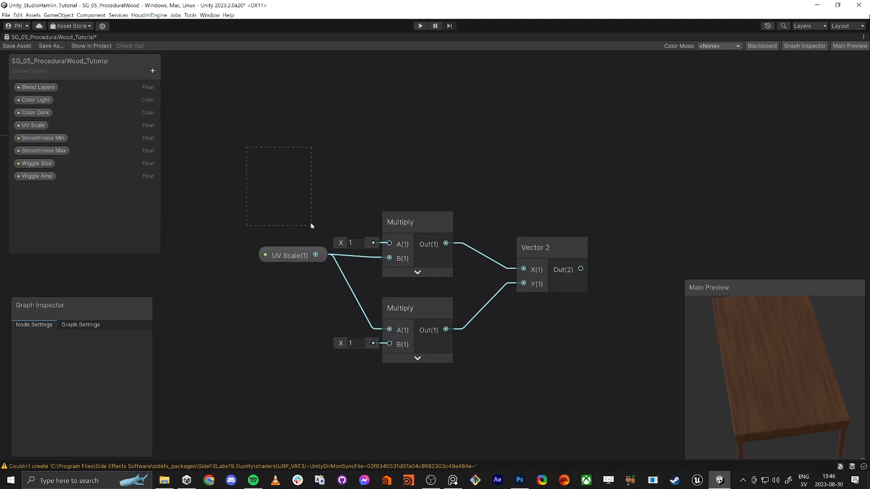
drag(531, 422, 531, 422)
drag(540, 250, 530, 223)
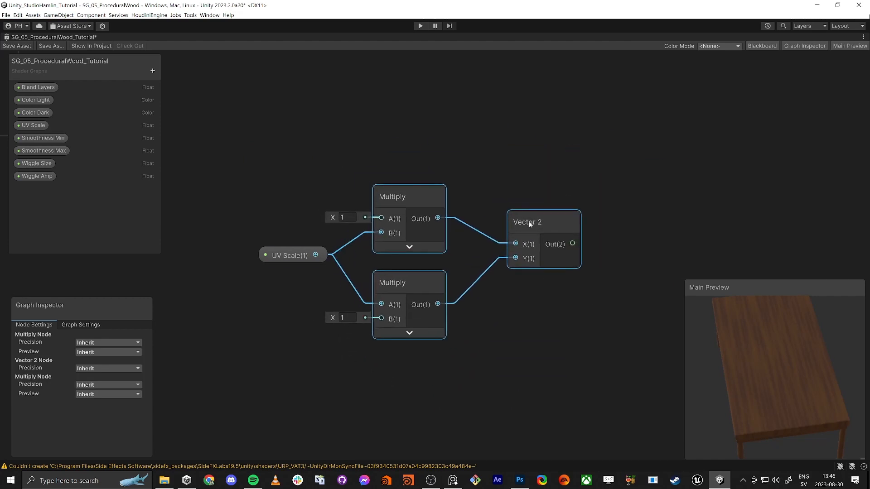
click(286, 156)
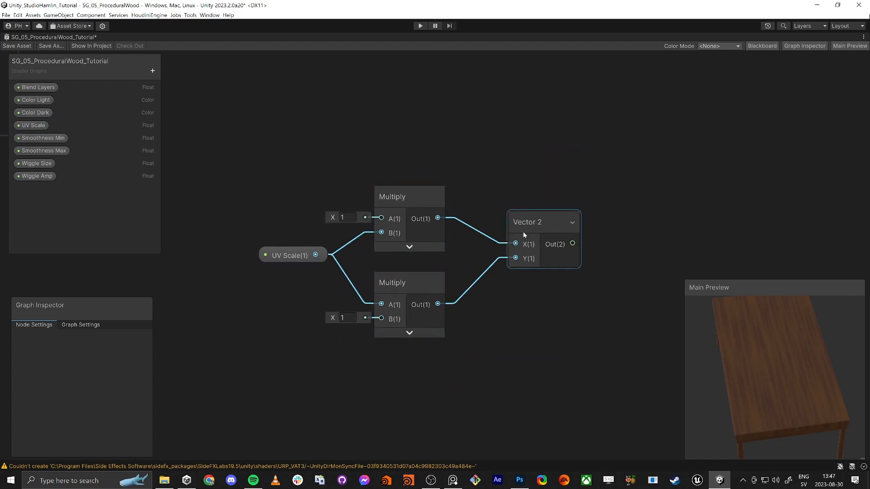
- Add a Tiling And Offset node beside the pasted Vector 2 and connect the Vector 2 output to its Tiling input
scroll(537, 324, down, 3)
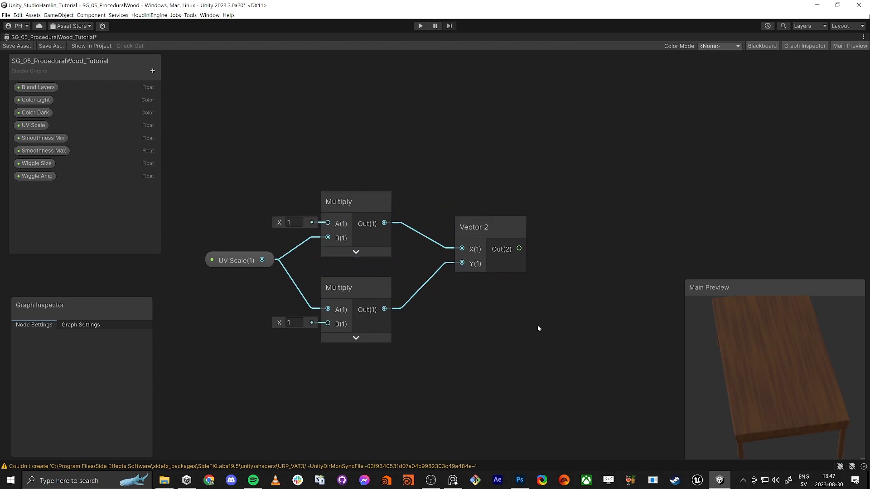
middle_drag(488, 235, 445, 211)
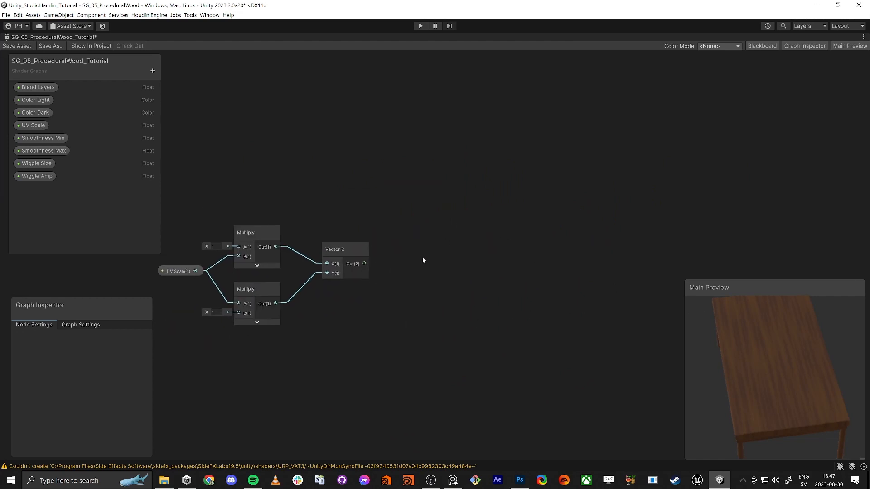
key(space)
text(tiling)
key(Return)
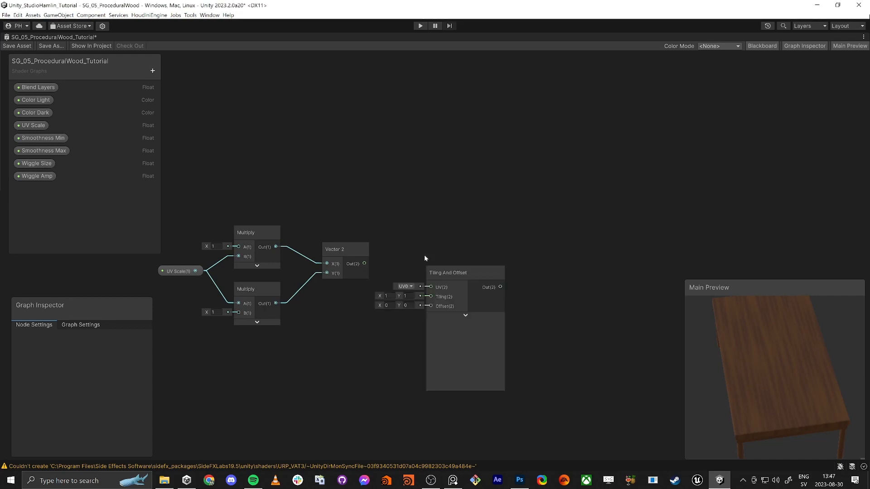
drag(434, 273, 364, 263)
drag(477, 223, 466, 240)
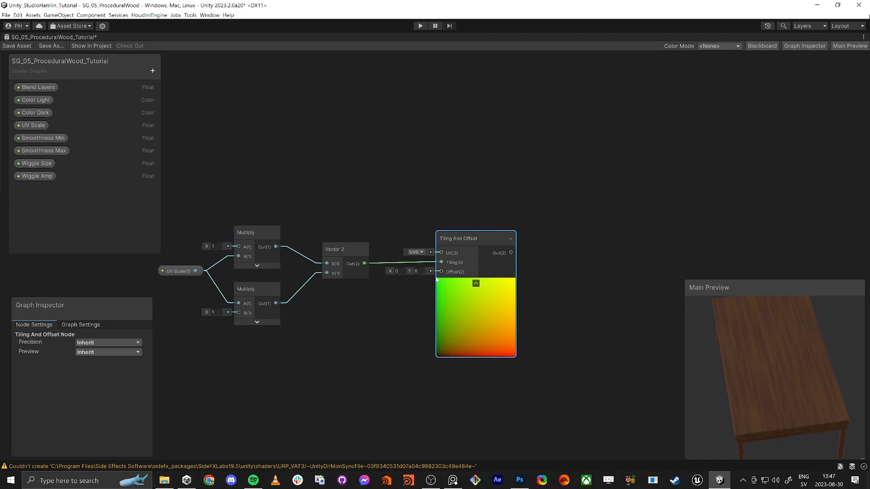
- Try a higher factor on the upper pasted Multiply node to test the tiling, and undo the change
click(215, 246)
text(1.87)
mouse_move(222, 247)
mouse_down()
mouse_move(273, 248)
mouse_move(159, 251)
mouse_move(210, 251)
mouse_up()
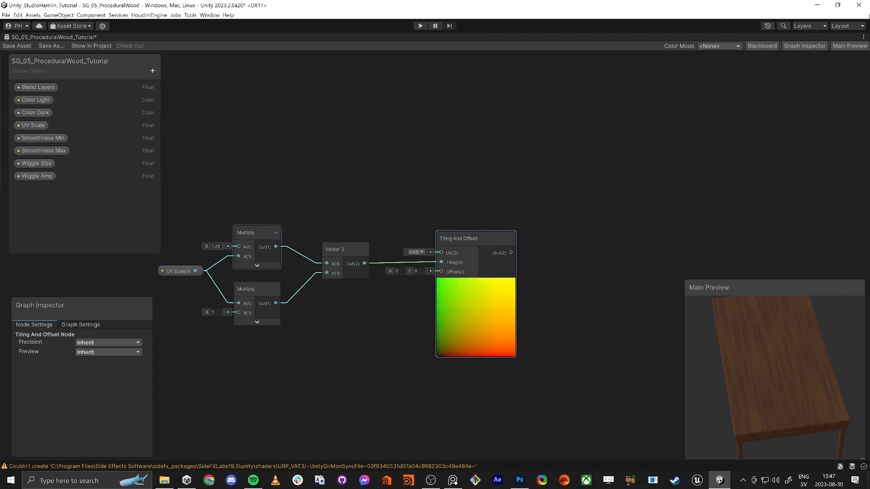
key(ctrl+z)
- Create a Simple Noise node with its UV input fed by the new Tiling And Offset, placed with some space between them
click(472, 235)
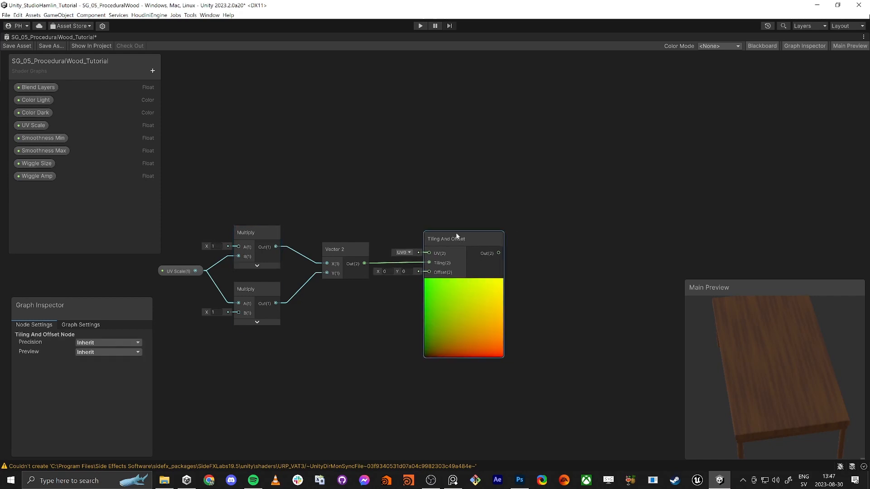
middle_drag(525, 251, 389, 259)
drag(374, 262, 423, 259)
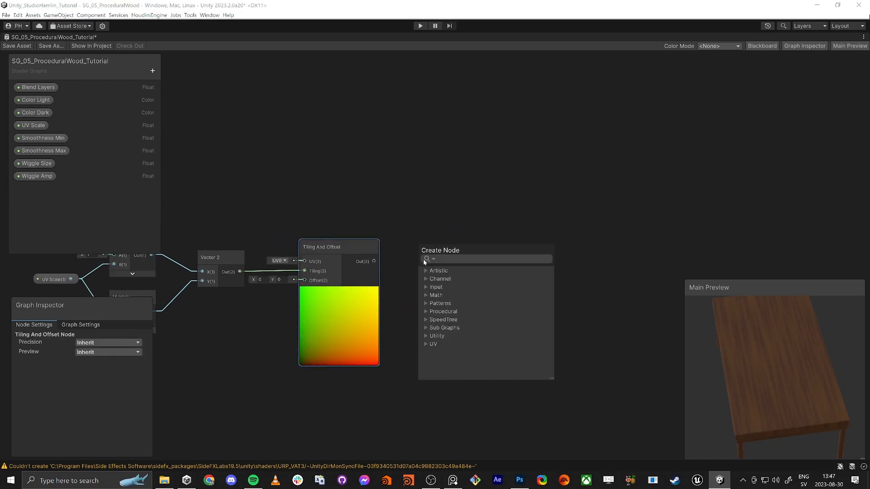
text(sim noise)
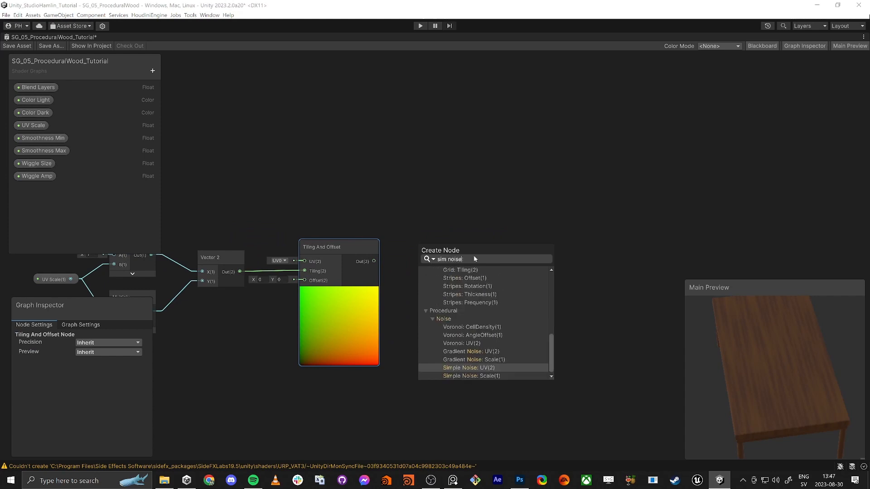
key(Return)
drag(450, 245, 490, 245)
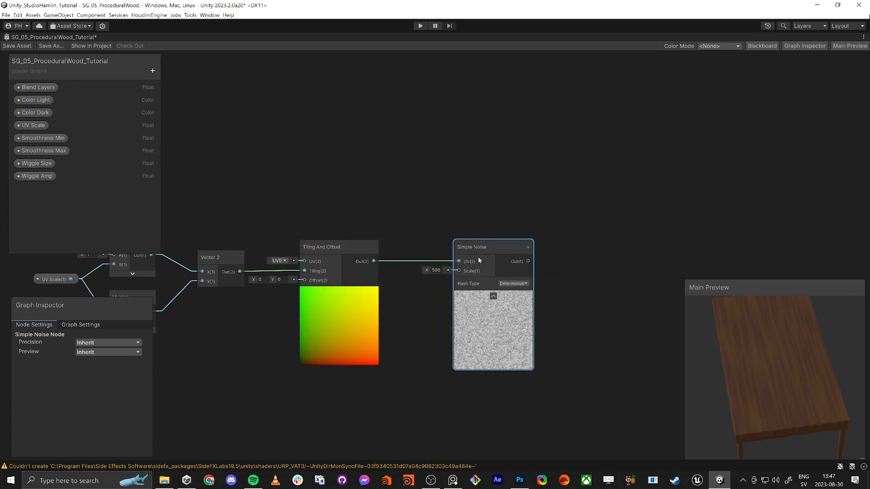
- Set the Simple Noise node's Scale to 150
click(436, 270)
double_click(436, 270)
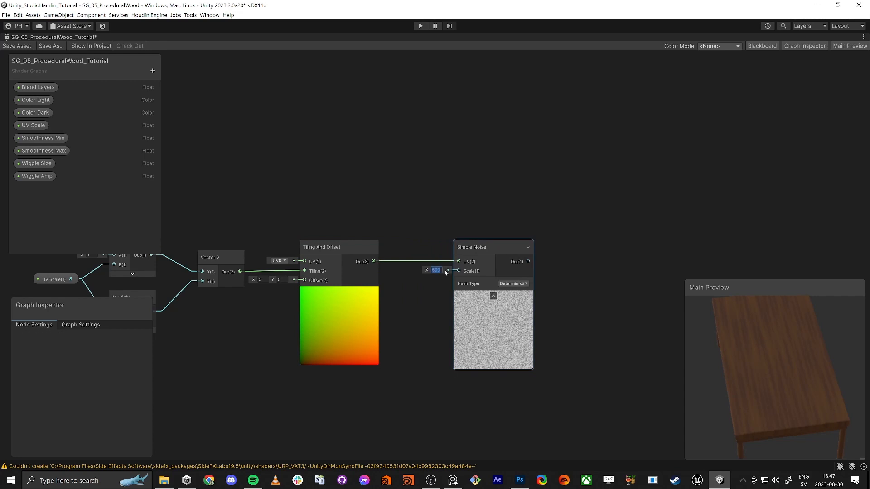
text(150)
key(Return)
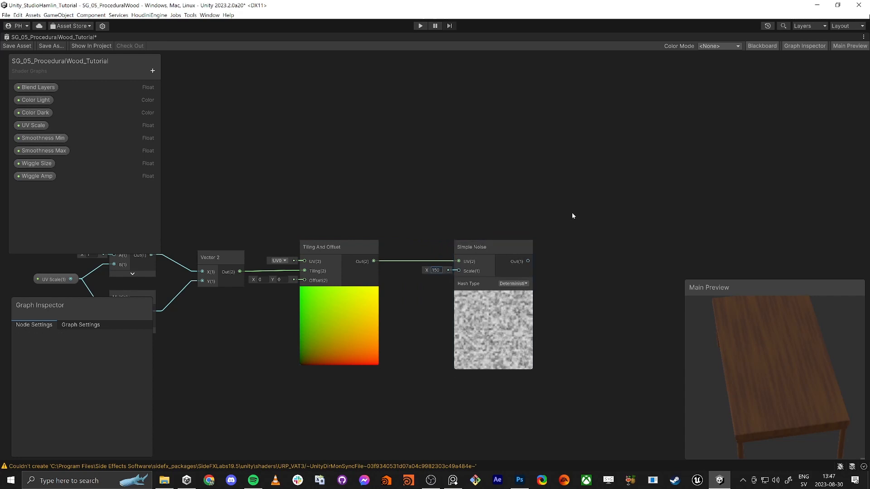
- Add a Contrast node fed by the Simple Noise output and raise its contrast until the noise becomes dark specks on white
middle_drag(570, 218, 459, 234)
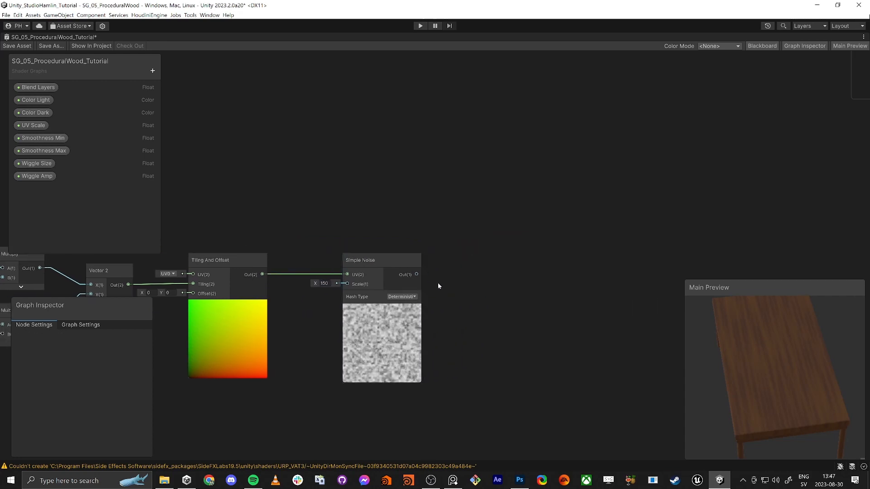
key(space)
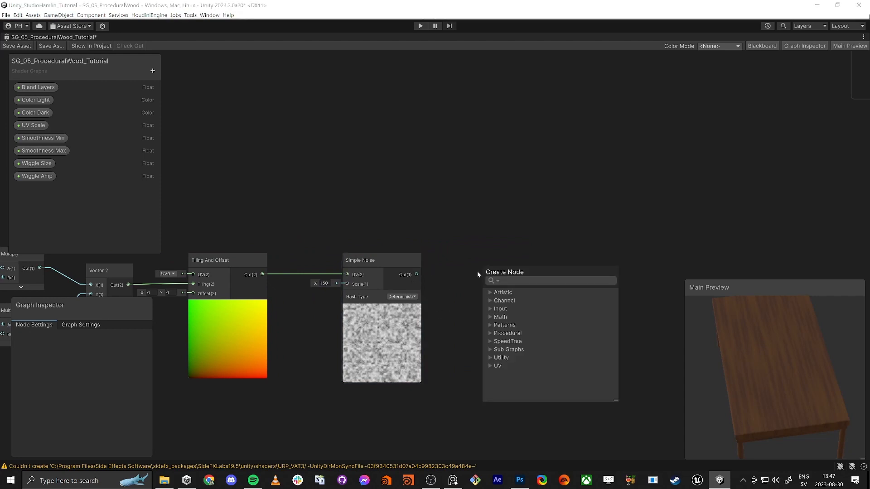
text(contr)
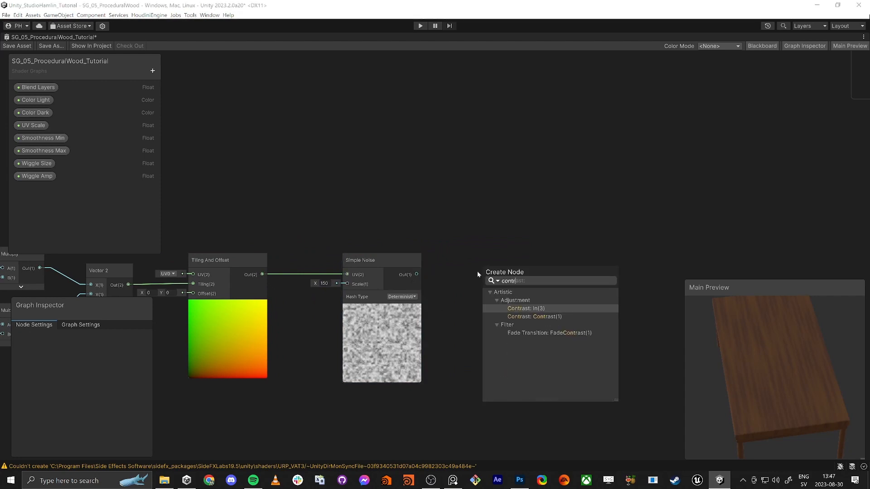
key(Return)
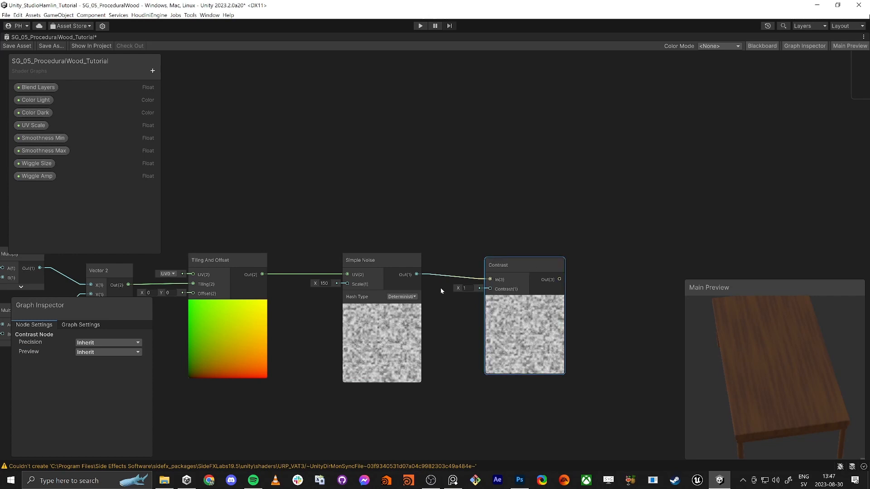
drag(459, 289, 543, 292)
- Connect the Contrast output to the B input of the new Lerp that follows the Blend node
scroll(499, 313, down, 3)
middle_drag(498, 317, 478, 347)
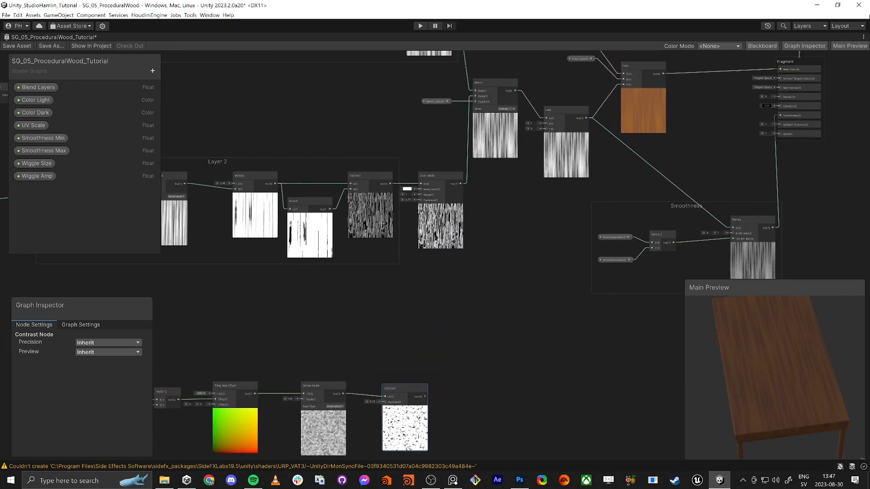
key(alt+Tab)
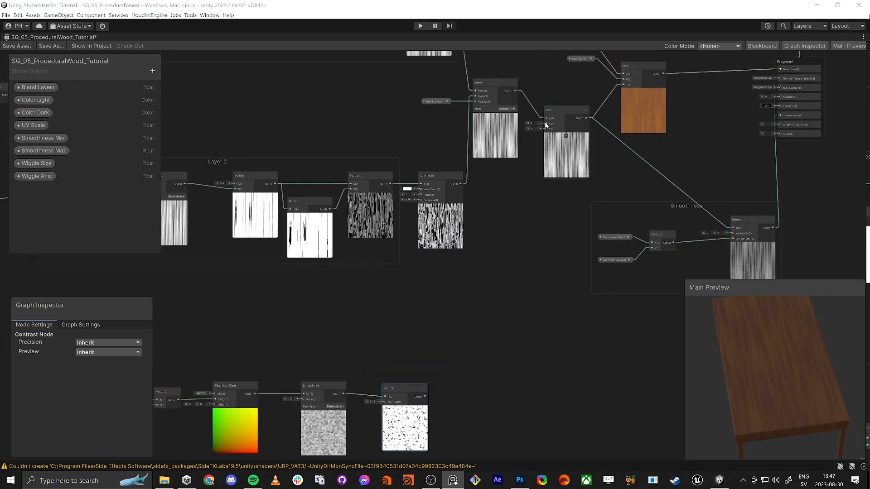
mouse_move(547, 129)
mouse_down()
mouse_move(444, 458)
mouse_move(428, 350)
mouse_up()
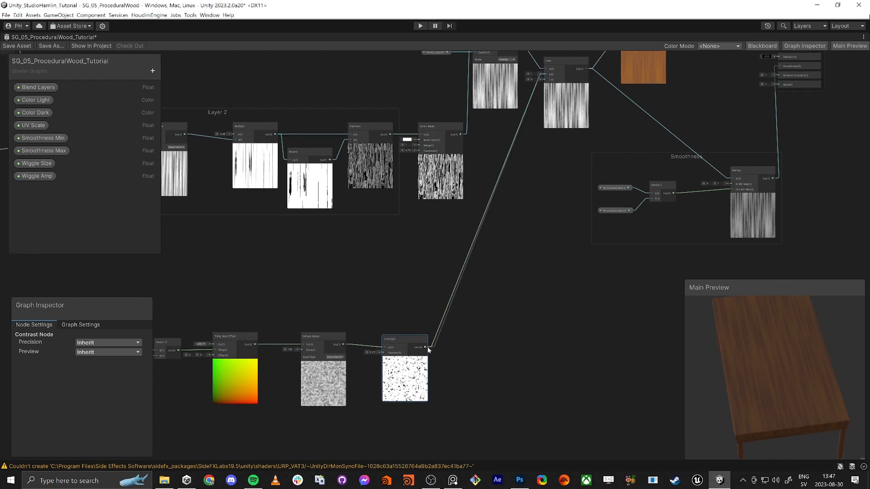
middle_drag(522, 224, 526, 289)
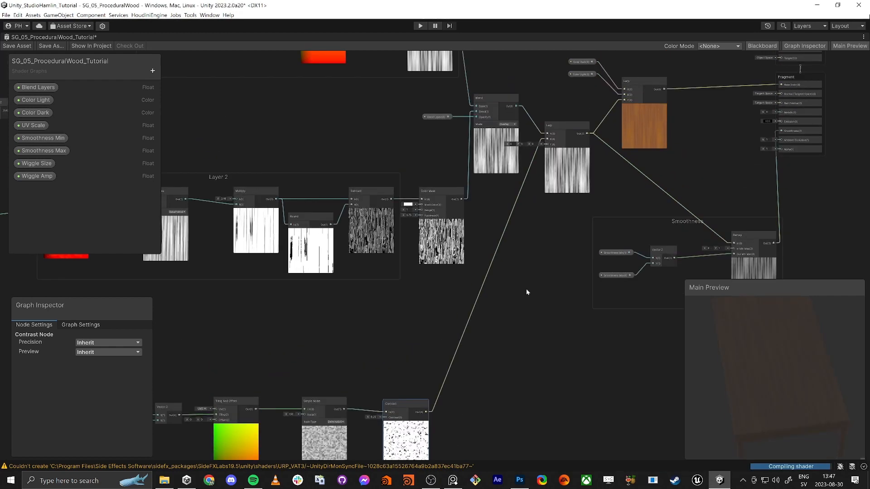
- Create a Float property named Smudge Noise, place it in the graph and connect it to the new Lerp's T input
click(514, 352)
click(152, 71)
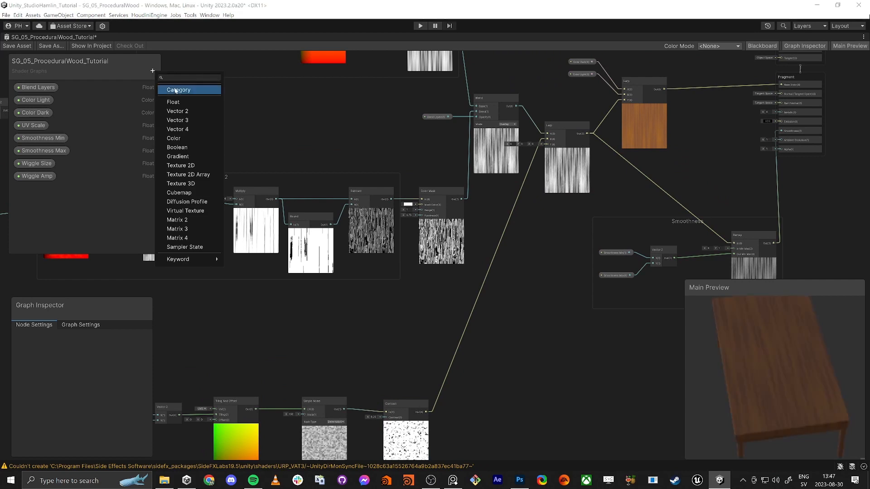
click(173, 102)
text(S)
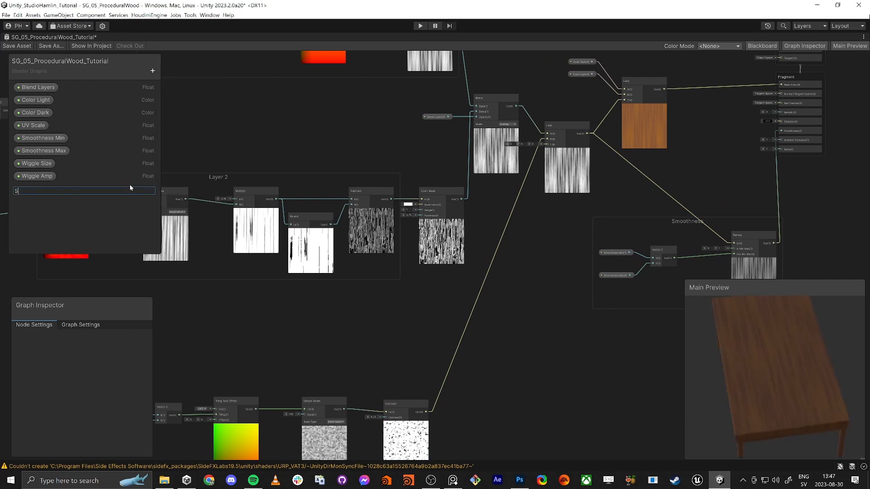
text(mudge Noise)
key(Return)
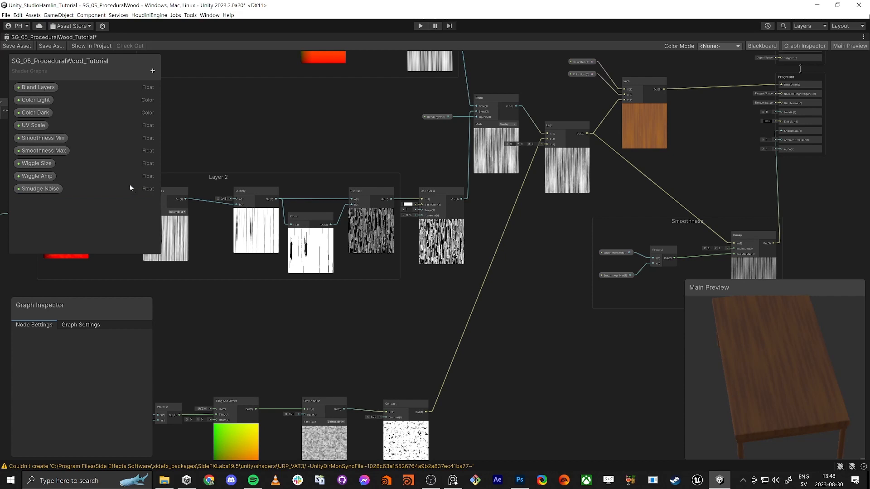
mouse_move(545, 302)
mouse_down()
mouse_move(528, 309)
mouse_move(564, 282)
mouse_move(547, 144)
mouse_up()
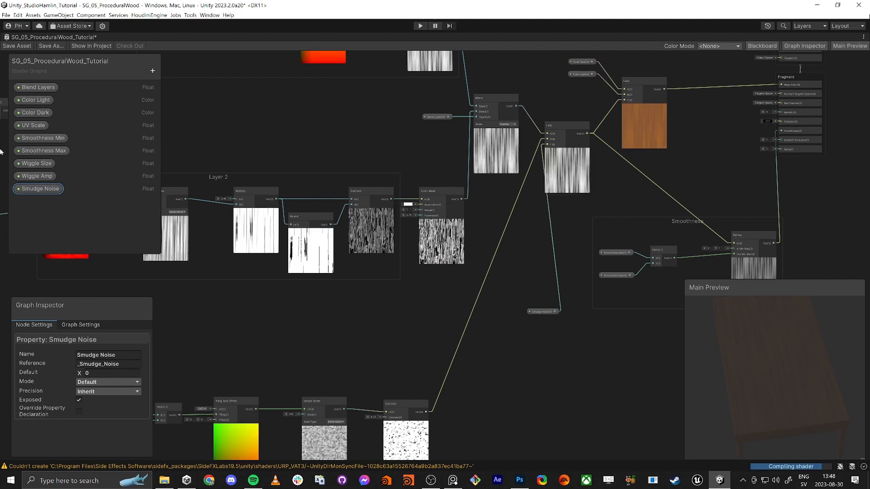
- Switch the Smudge Noise property to Slider mode with a default of 0.42 and save the shader graph
click(90, 384)
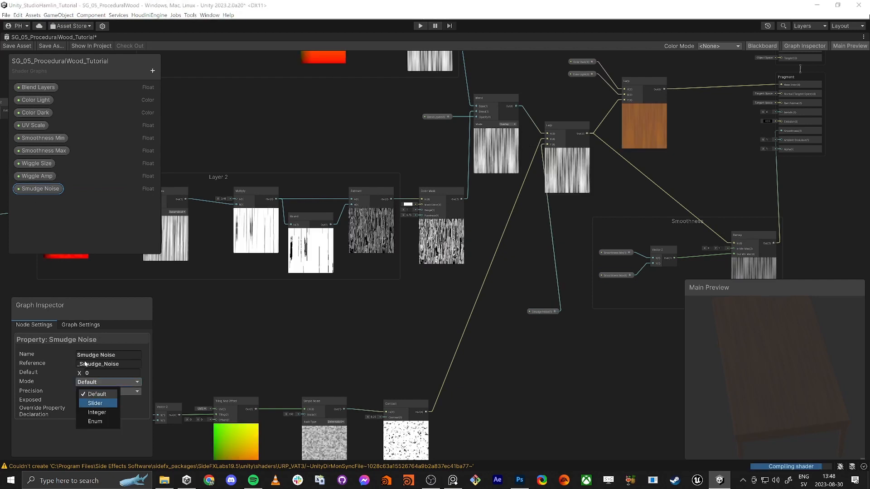
click(94, 403)
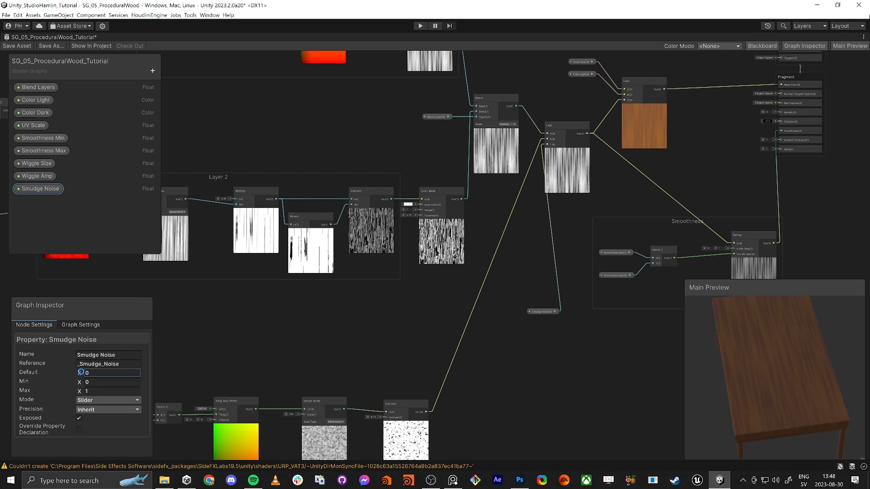
drag(80, 373, 87, 374)
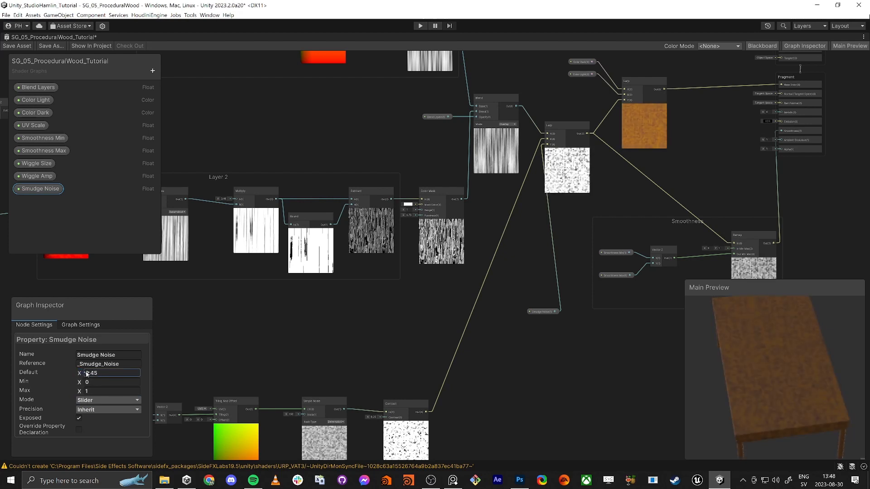
click(18, 46)
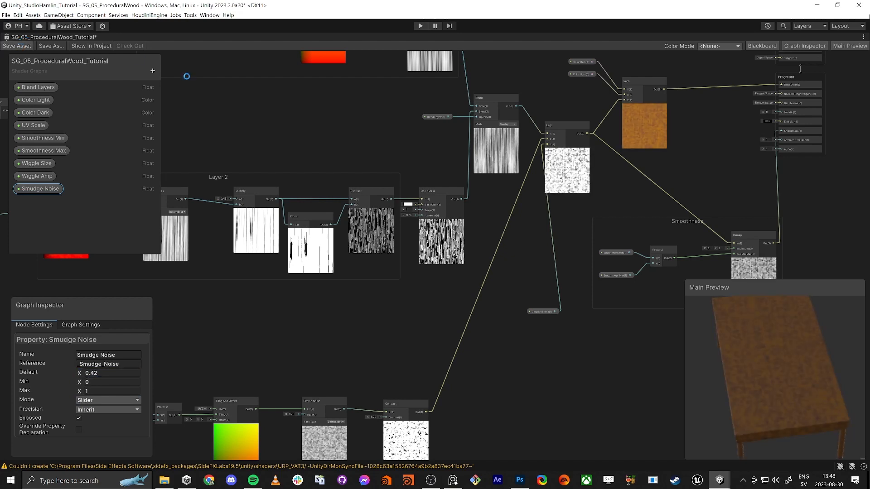
- Return to the Scene view, lower the table material's Smudge Noise to 0.034 and inspect the tabletop up close
click(556, 384)
key(shift+space)
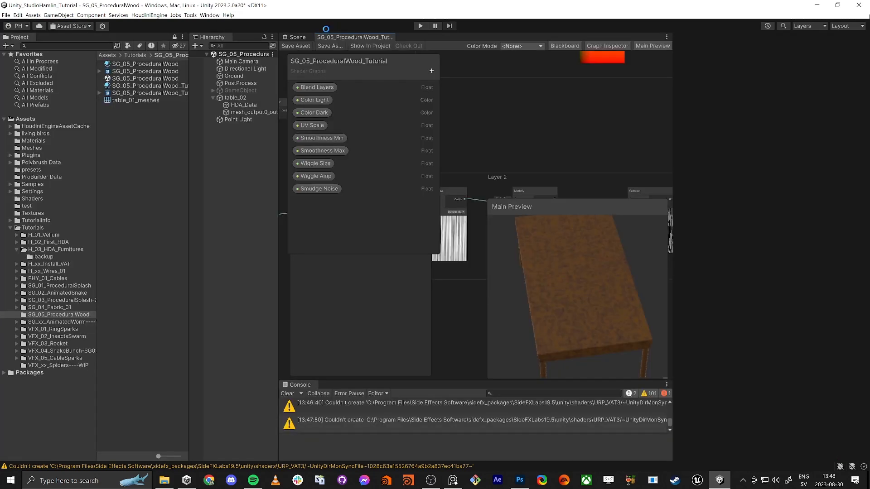
click(300, 38)
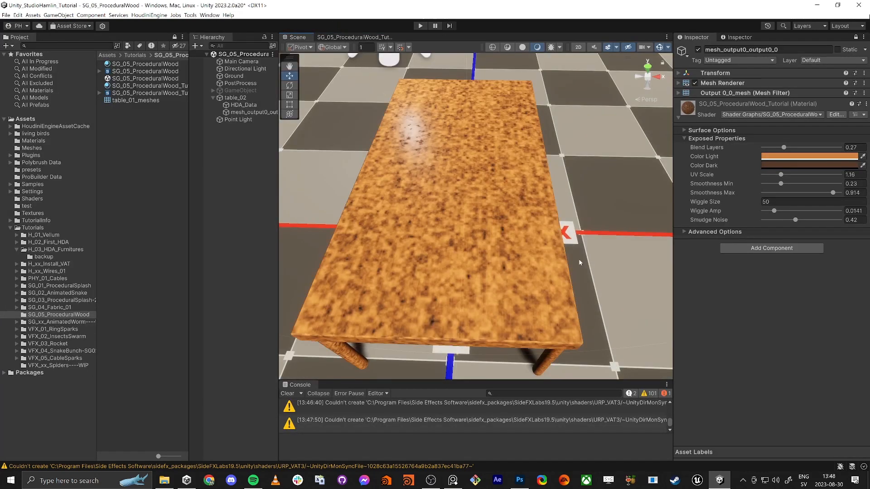
drag(795, 219, 765, 221)
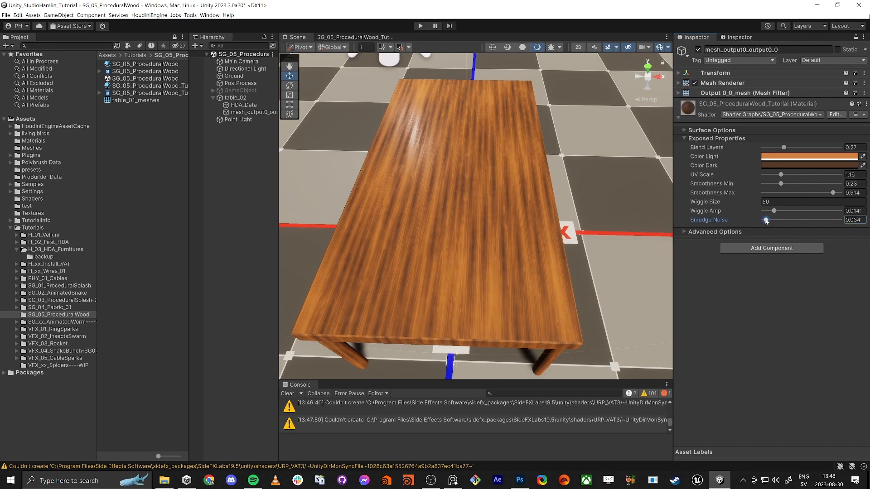
right_drag(505, 303, 605, 282)
key(s)
key(w)
mouse_move(766, 219)
mouse_down()
mouse_move(778, 223)
mouse_move(767, 224)
mouse_up()
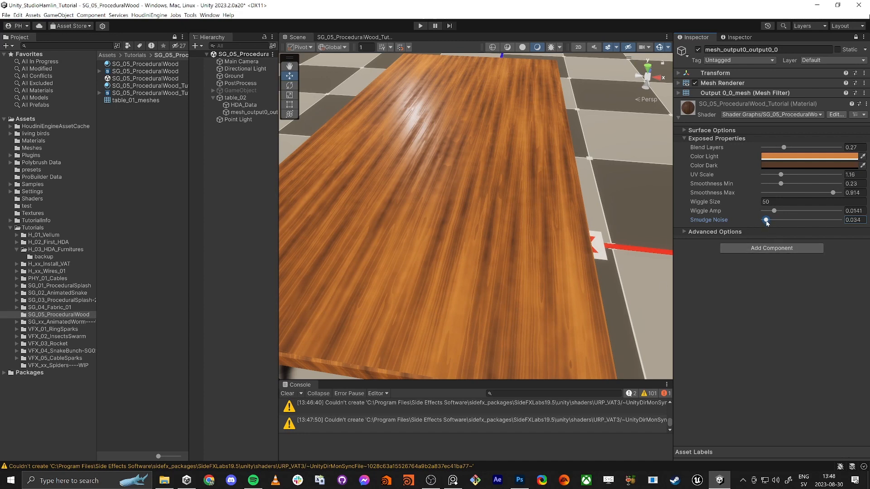
- Set the table material's Smudge Noise to 0.105, then limit the Smudge Noise property's slider to a maximum of 0.2 in the shader graph
mouse_move(766, 222)
mouse_down()
mouse_move(780, 222)
mouse_move(764, 223)
mouse_move(774, 224)
mouse_up()
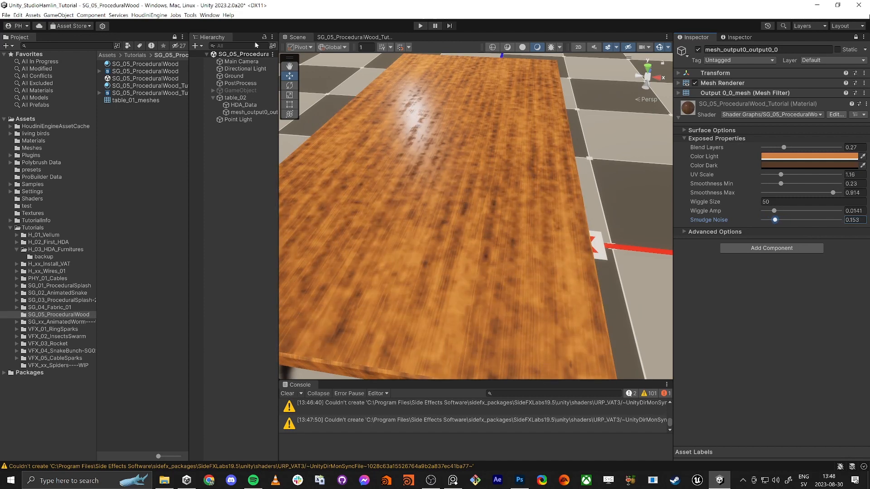
click(350, 38)
click(321, 191)
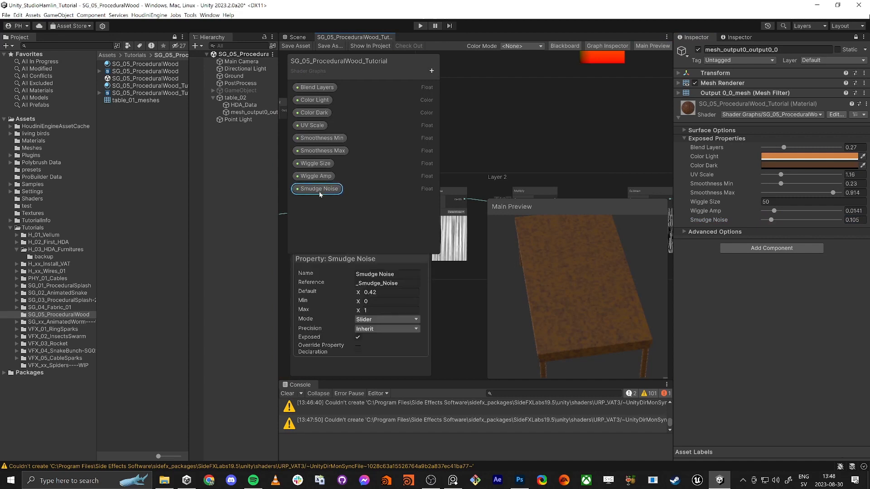
text(0.2)
key(Return)
- Maximize the Shader Graph window and adjust the main preview to show the tabletop's wood surface up close
middle_drag(526, 168, 594, 119)
scroll(594, 119, down, 6)
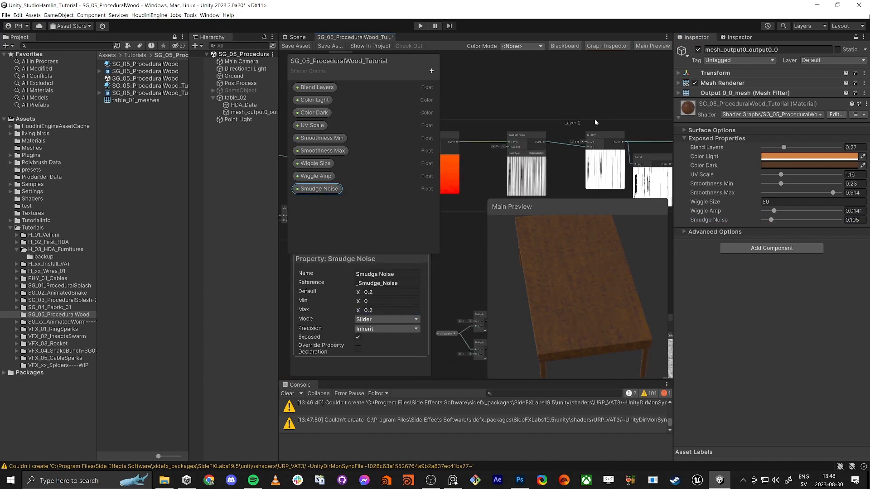
middle_drag(524, 182, 624, 163)
scroll(590, 180, down, 2)
click(588, 173)
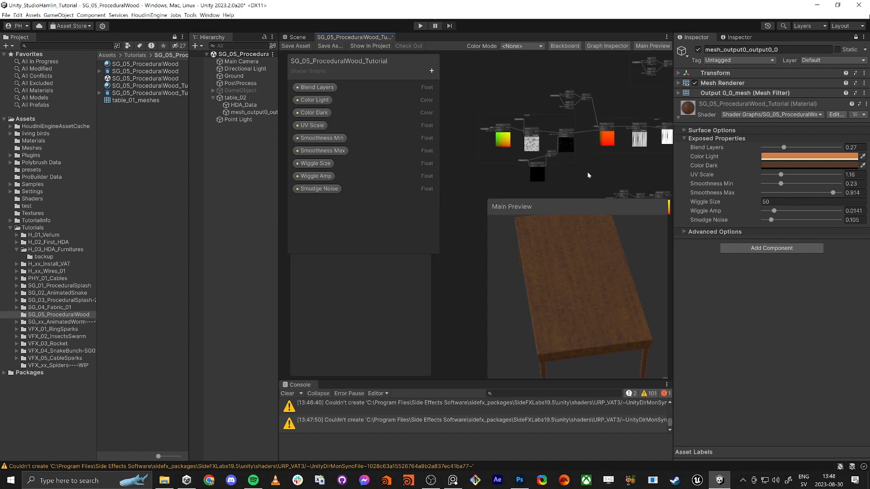
key(shift+space)
middle_drag(378, 270, 404, 337)
scroll(483, 330, up, 6)
scroll(774, 383, up, 5)
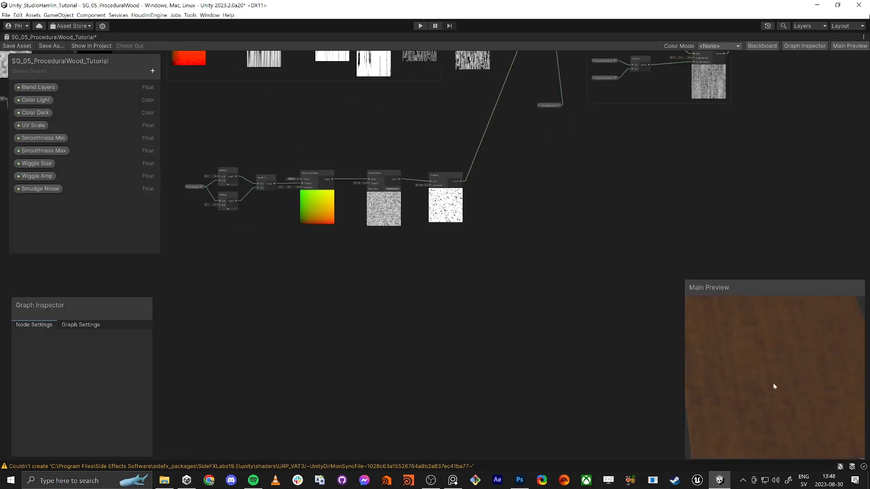
drag(787, 384, 773, 364)
- Set the B value of the lower Multiply node in the smudge noise chain to 2.96
middle_drag(314, 268, 466, 349)
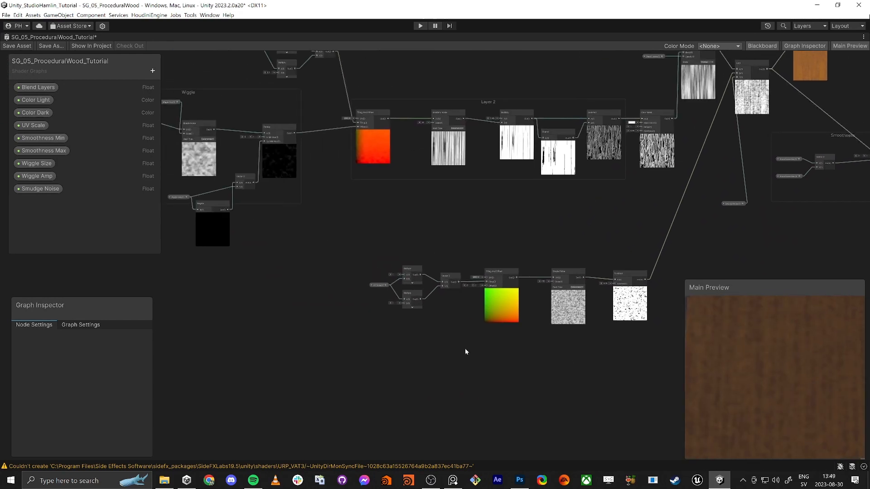
scroll(435, 334, up, 5)
key(alt+Tab)
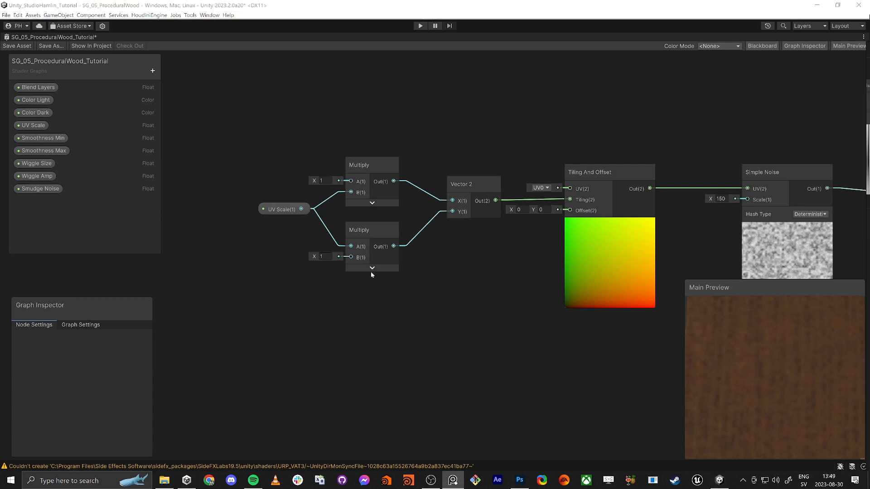
scroll(436, 303, up, 4)
click(318, 245)
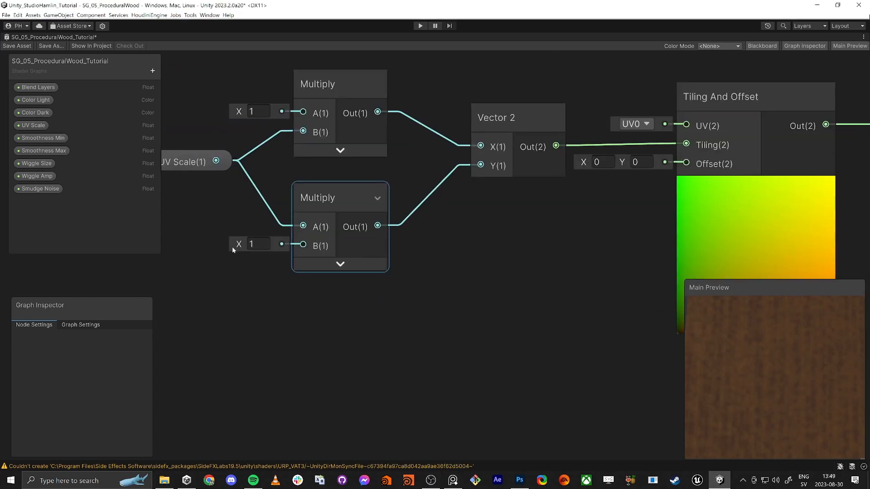
drag(239, 246, 269, 250)
click(369, 303)
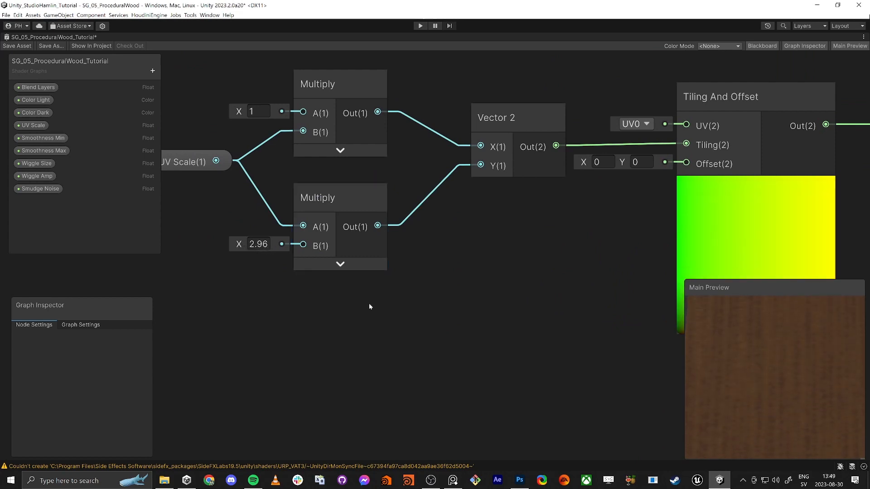
right_click(782, 389)
- Set the A value of the upper Multiply node in the smudge noise chain to 0.43 and check the wood in the main preview
drag(240, 112, 233, 112)
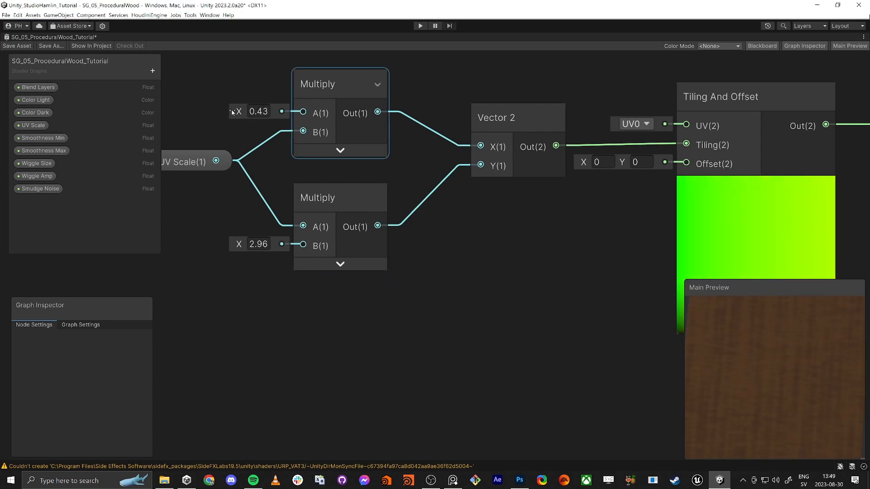
right_click(735, 374)
click(733, 349)
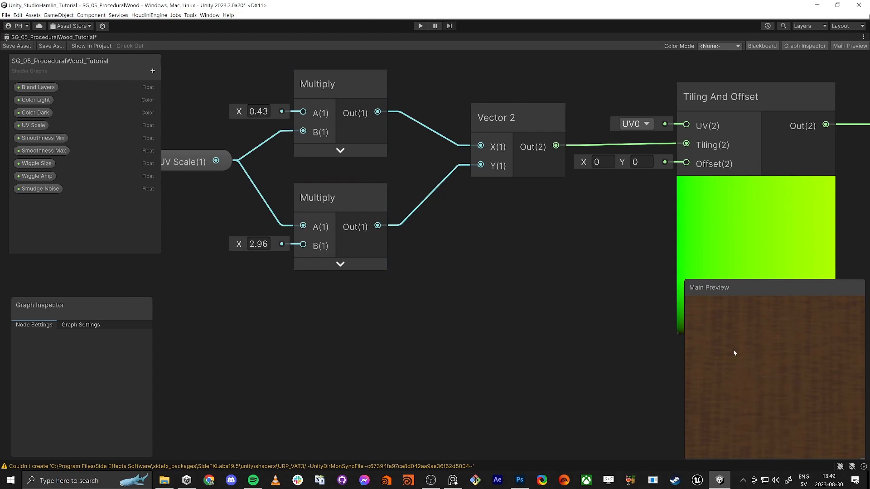
drag(841, 407, 779, 406)
right_click(778, 401)
scroll(769, 394, up, 4)
click(750, 395)
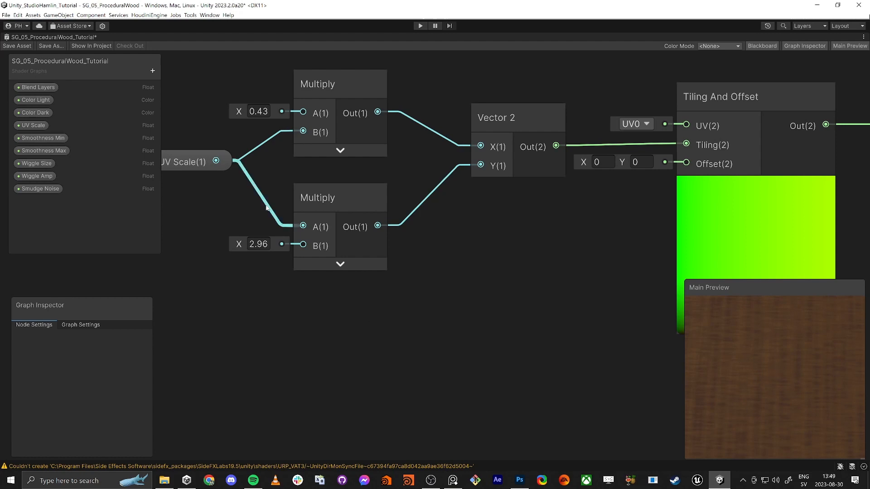
- Save the shader graph, restore the window layout and inspect the table in the Scene view
middle_drag(226, 195, 249, 228)
middle_drag(584, 304, 475, 278)
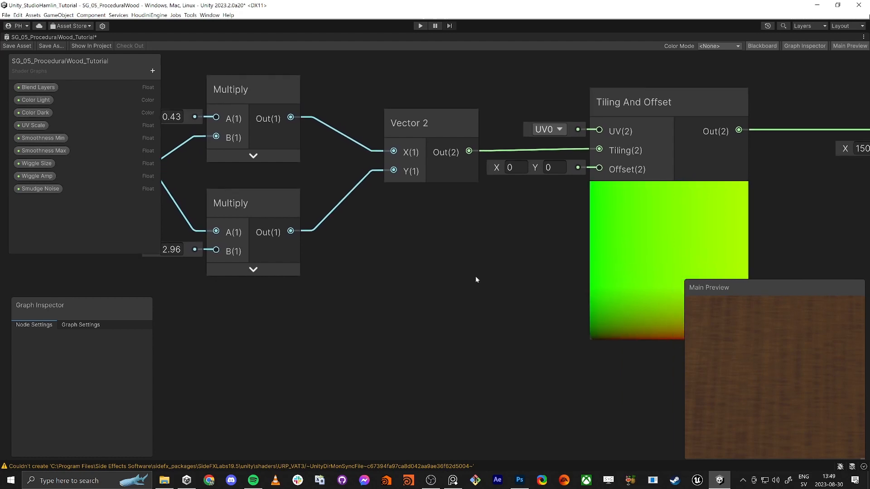
scroll(475, 278, down, 1)
click(20, 45)
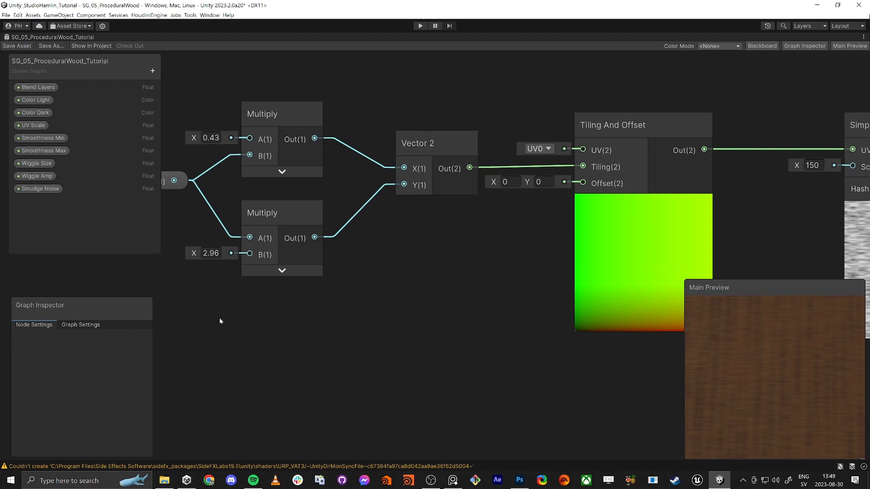
key(shift+space)
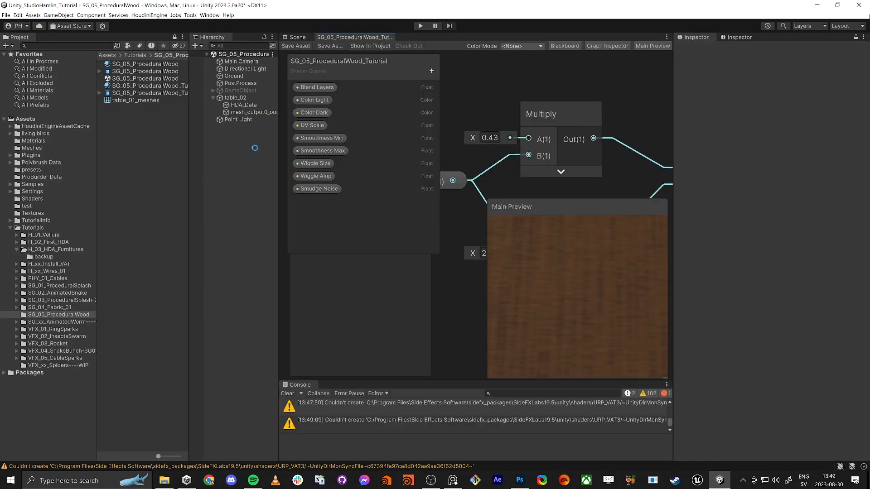
click(297, 38)
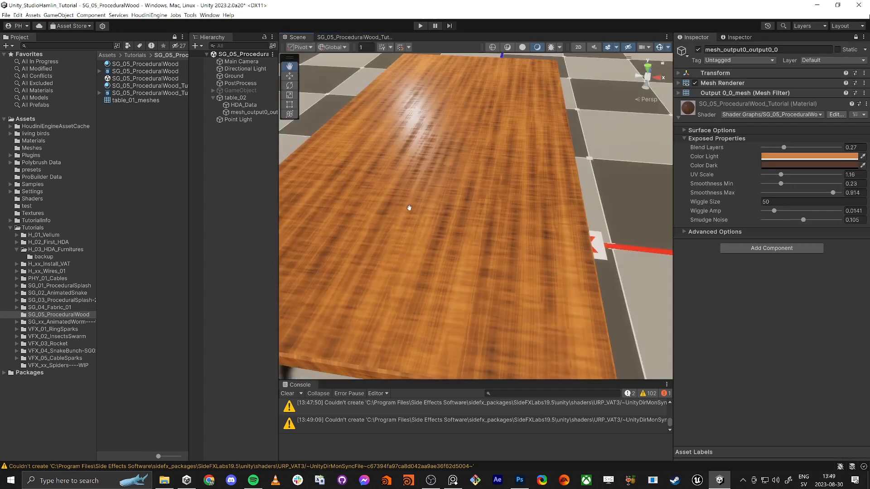
right_drag(409, 207, 439, 241)
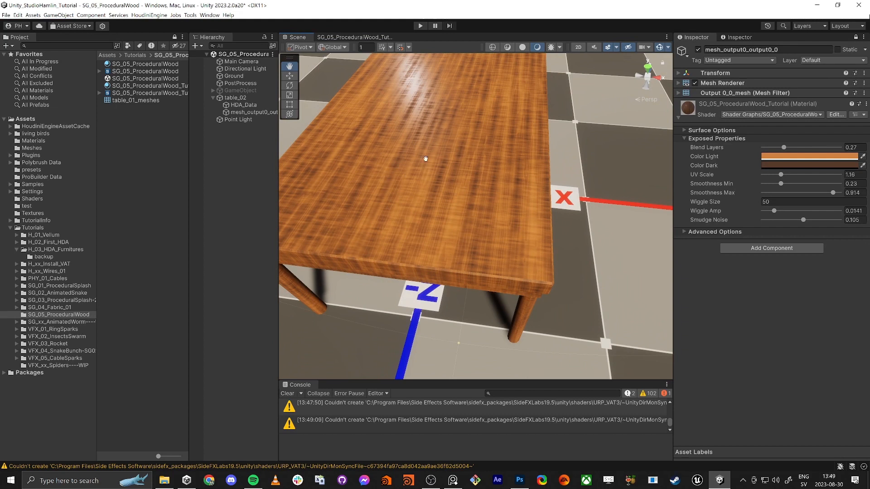
right_drag(425, 159, 484, 251)
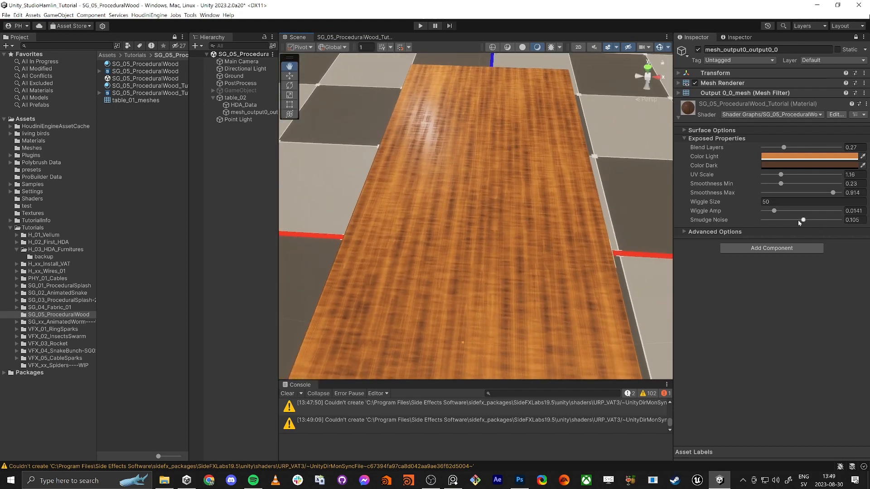
- Lower the table material's Smudge Noise to 0.025 and inspect the tabletop up close and as a whole
mouse_move(801, 221)
mouse_down()
mouse_move(751, 219)
mouse_move(773, 221)
mouse_up()
alt+drag(584, 303, 551, 307)
key(w)
right_drag(551, 307, 534, 291)
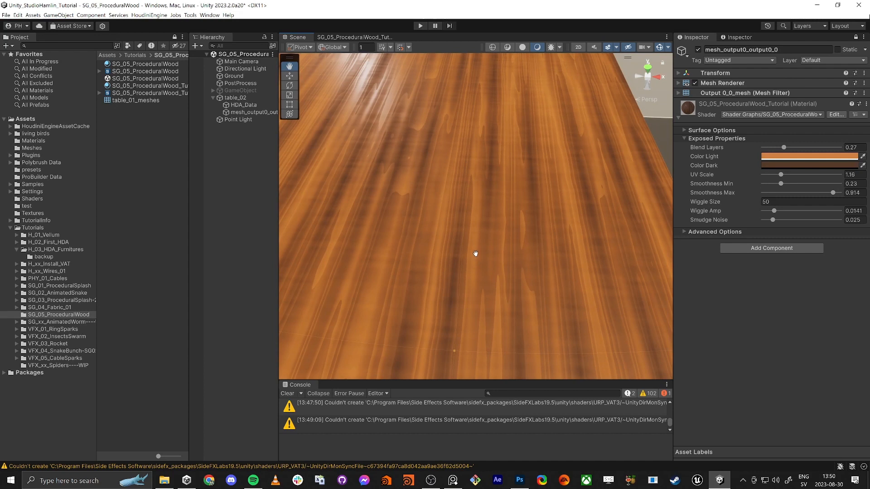
key(f)
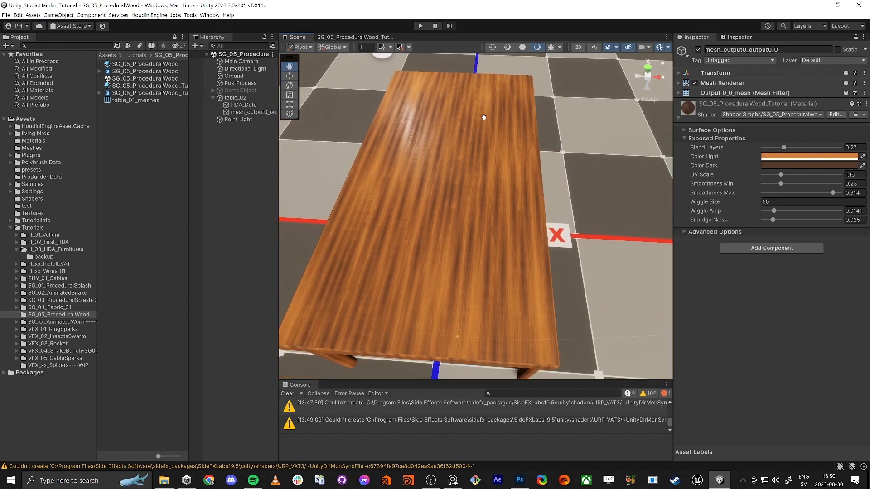
right_drag(471, 322, 445, 282)
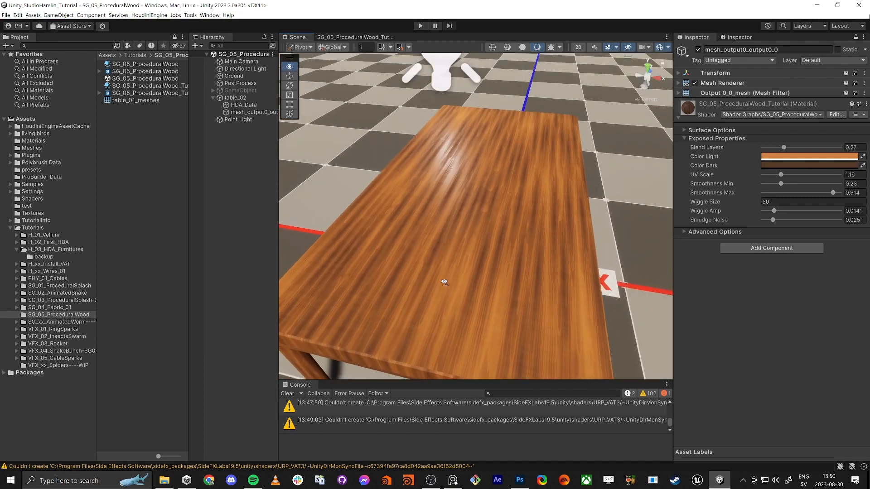
- Group the node chain from UV Scale to Contrast in the maximized shader graph and title the group Smudge Noise
click(341, 37)
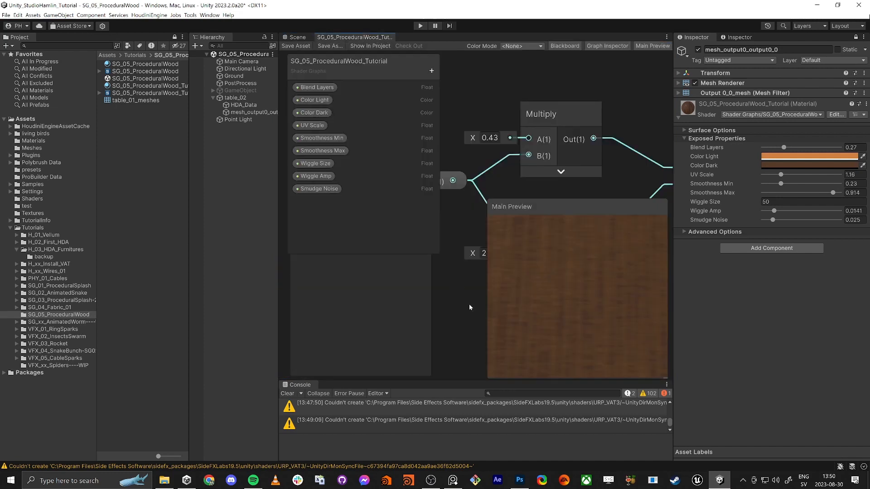
key(shift+space)
scroll(461, 301, down, 5)
middle_drag(439, 370, 329, 284)
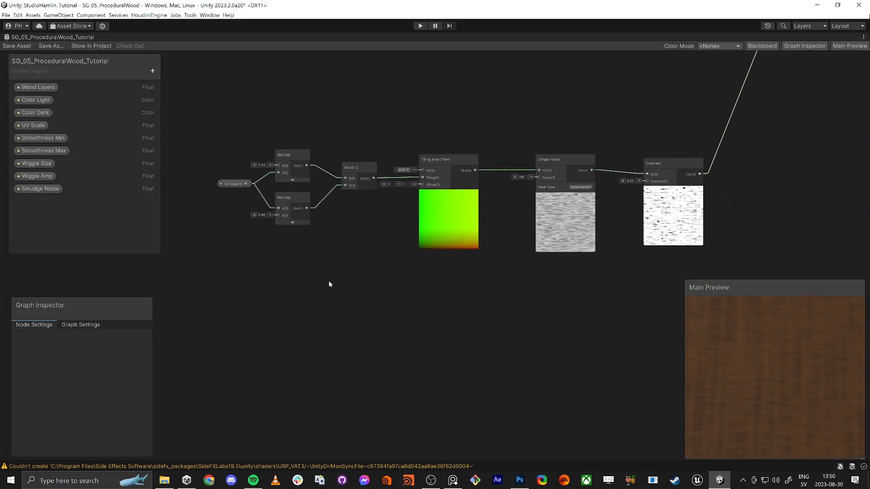
scroll(340, 295, down, 3)
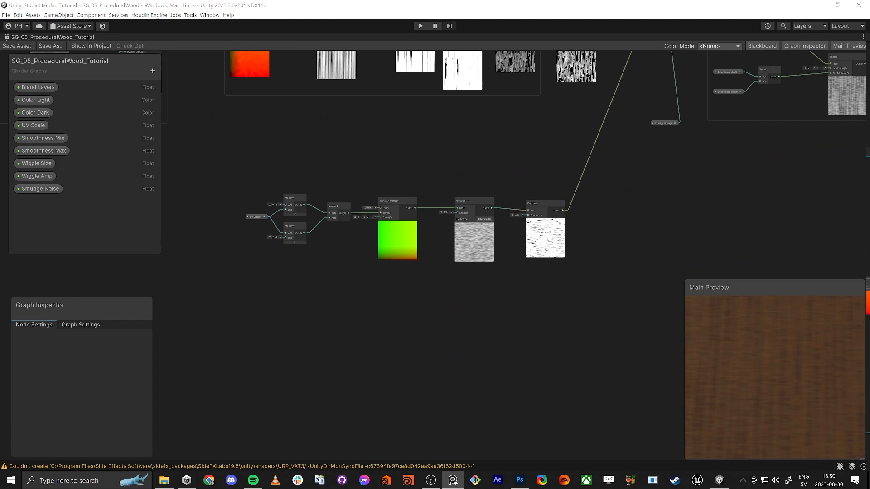
drag(626, 301, 184, 143)
right_click(401, 203)
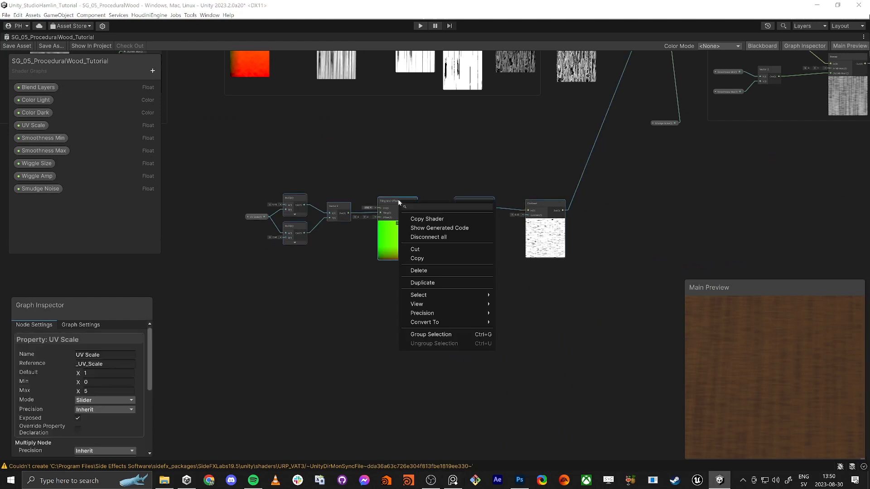
click(431, 335)
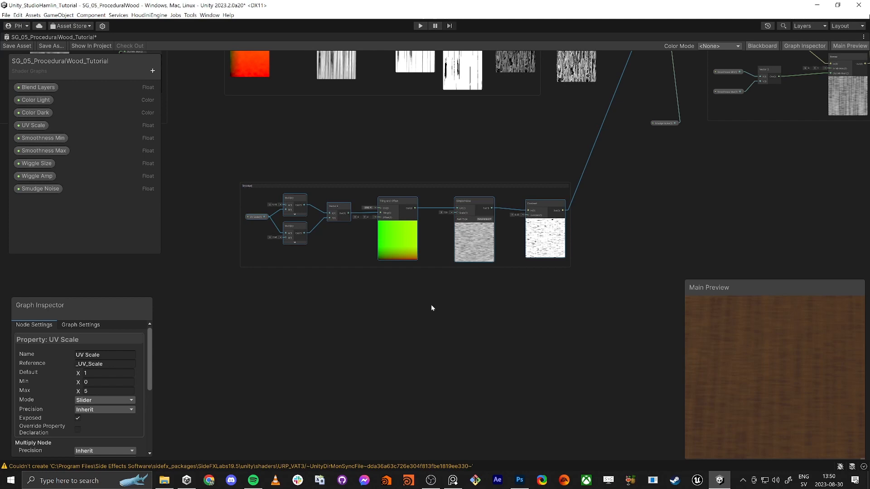
text(Smudge Noise)
key(Return)
- Review the graph from the Smudge Noise group through the Lerp nodes to the Fragment outputs and save it
middle_drag(698, 151, 645, 248)
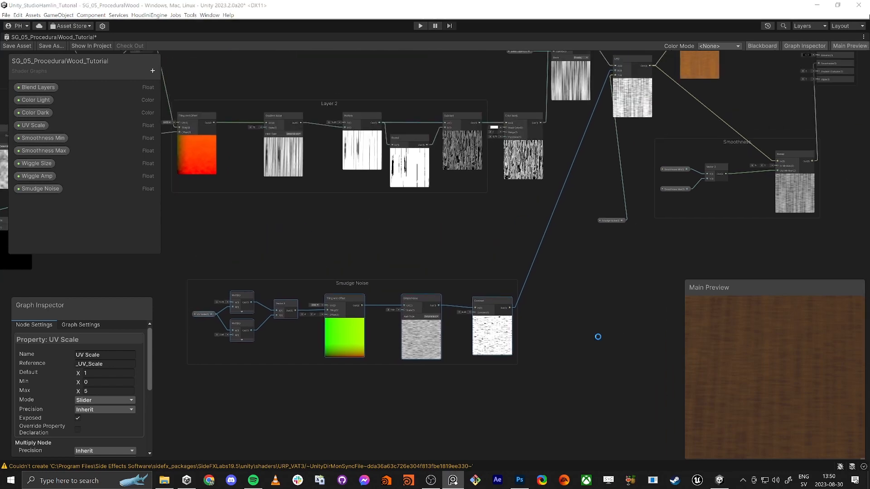
middle_drag(699, 130, 583, 234)
scroll(584, 234, down, 2)
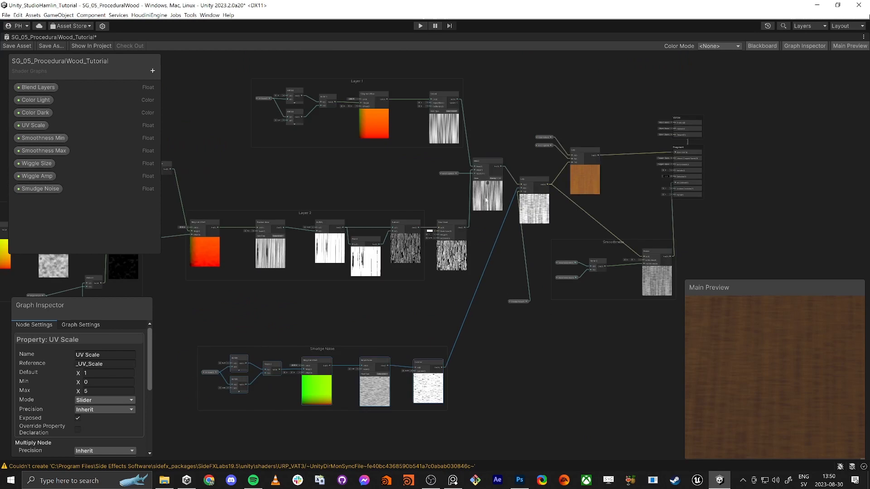
middle_drag(588, 184, 521, 280)
scroll(539, 247, up, 6)
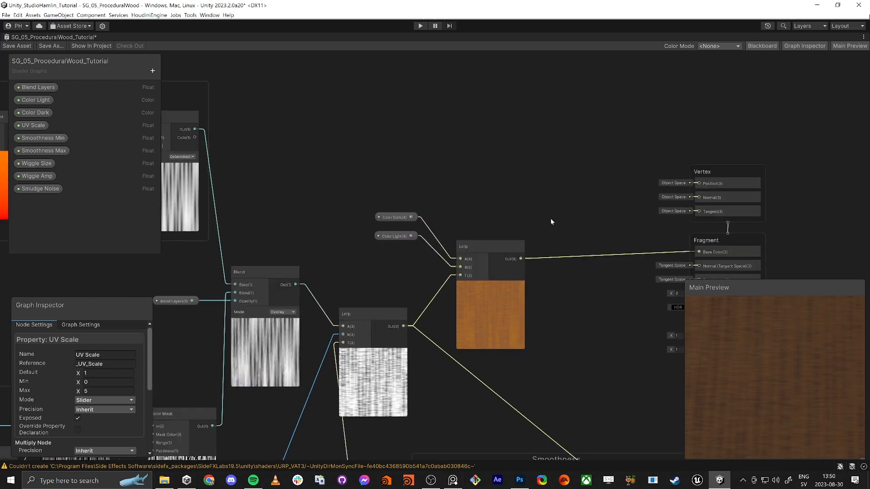
middle_drag(522, 205, 513, 235)
key(alt+Tab)
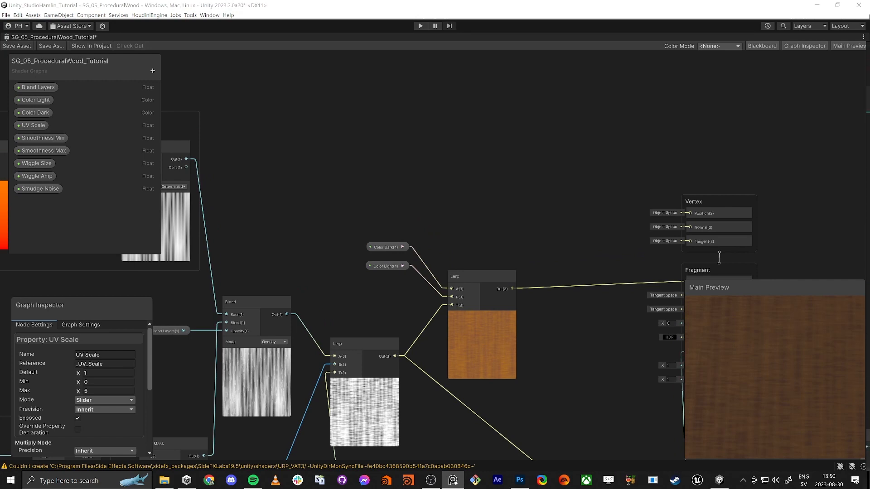
middle_drag(532, 193, 429, 152)
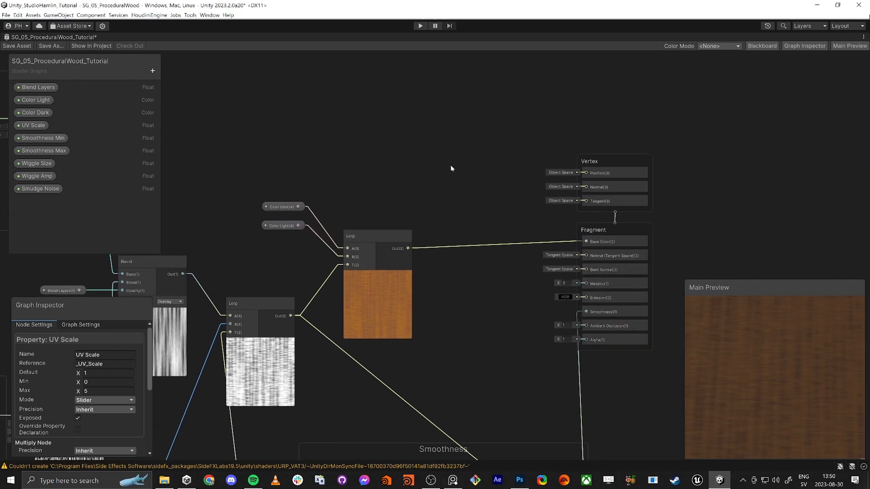
middle_drag(335, 136, 343, 144)
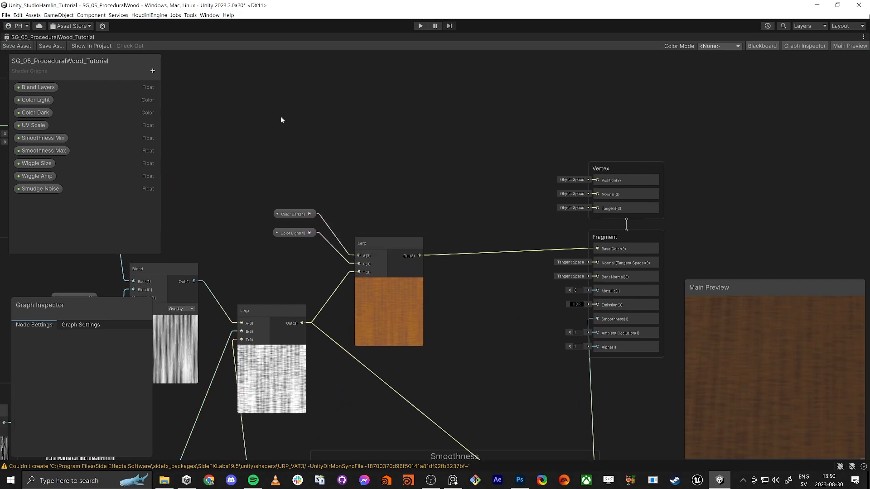
- Return to the Scene view, look at the table from an angle and lower its material's UV Scale to 0.8
key(shift+space)
click(295, 38)
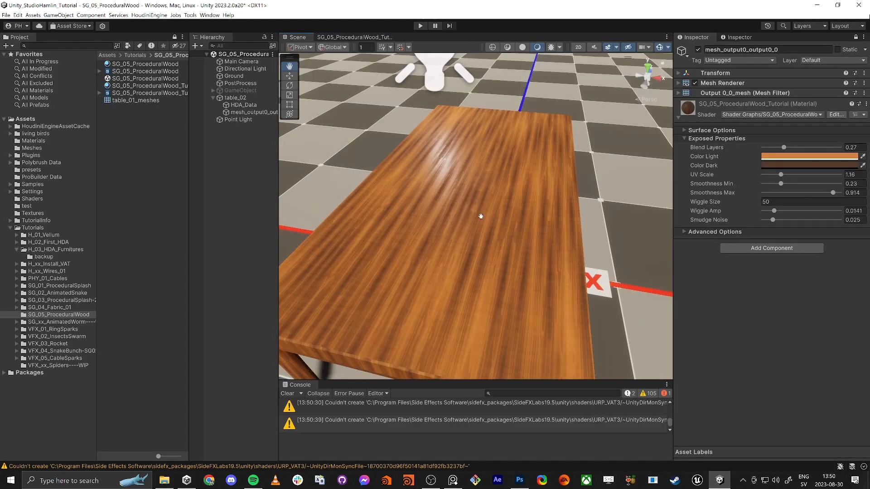
right_drag(469, 239, 448, 224)
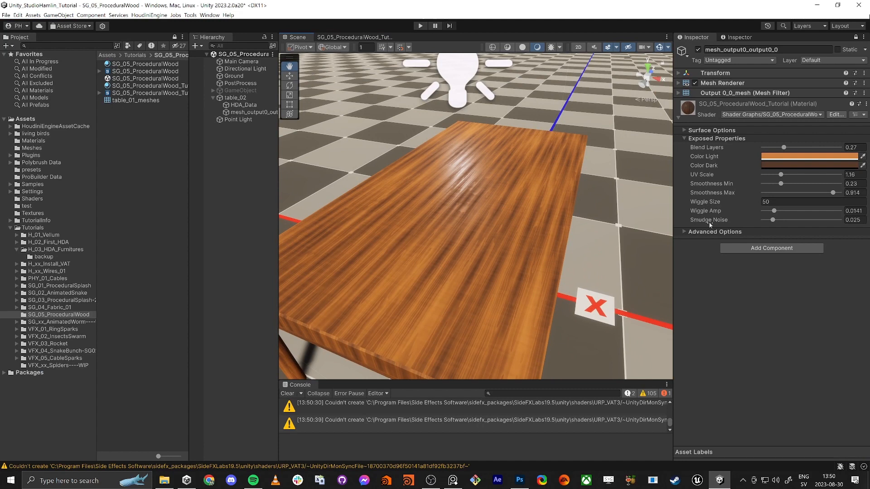
drag(785, 177, 773, 177)
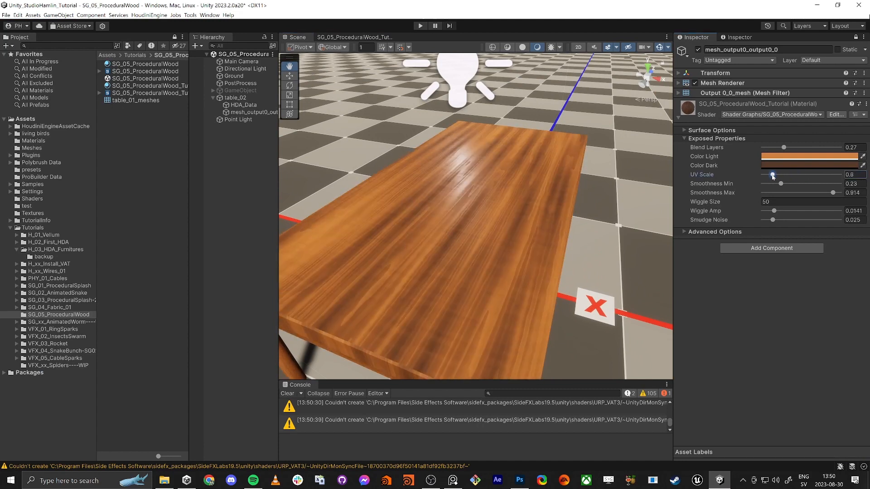
- Undo the last UV Scale change and look at the tabletop's wood grain up close
key(ctrl+z)
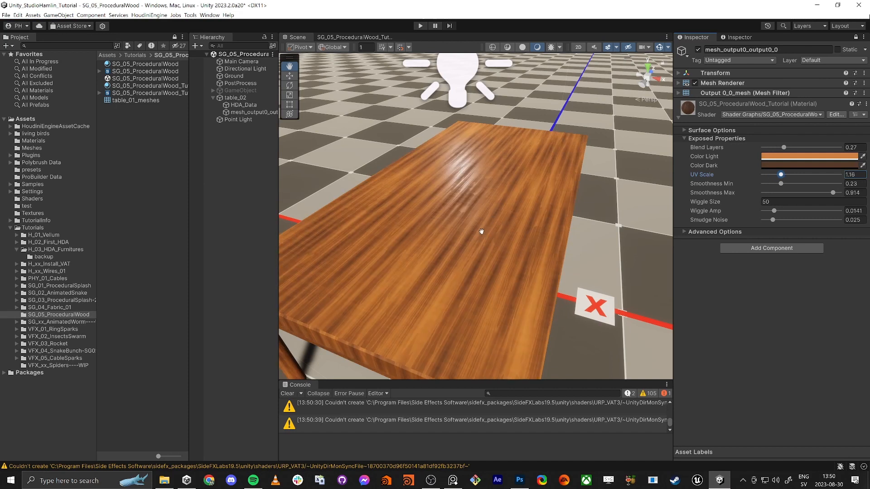
key(w)
right_drag(446, 202, 467, 272)
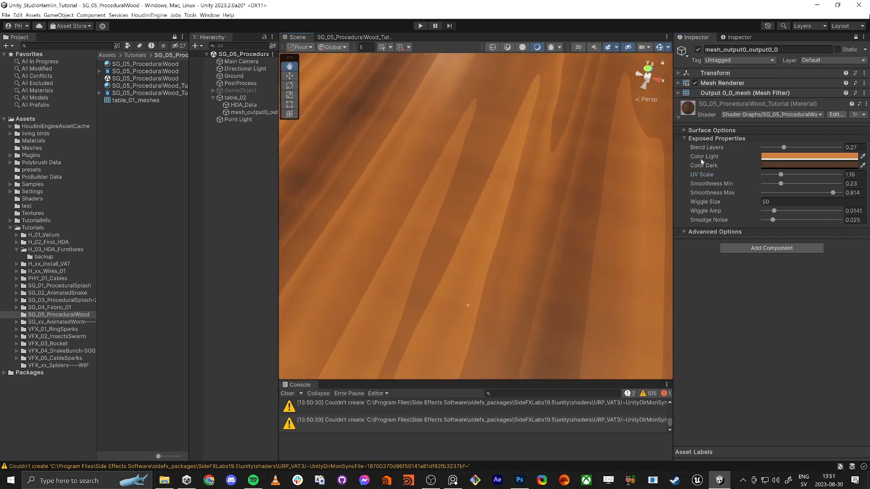
- Set the wood material's Wiggle Size to 169, lower its Wiggle Amp to 0.0058 and check the whole tabletop
click(770, 202)
text(169)
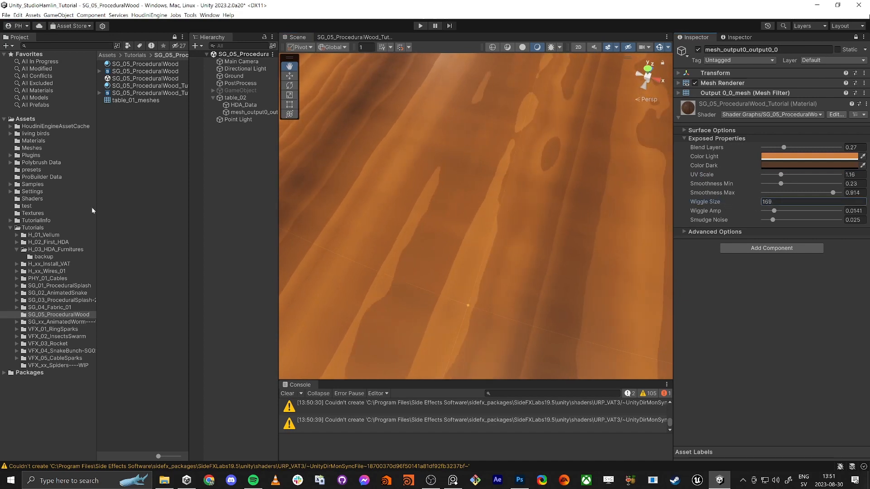
drag(774, 211, 768, 210)
alt+drag(497, 233, 489, 176)
scroll(488, 215, down, 5)
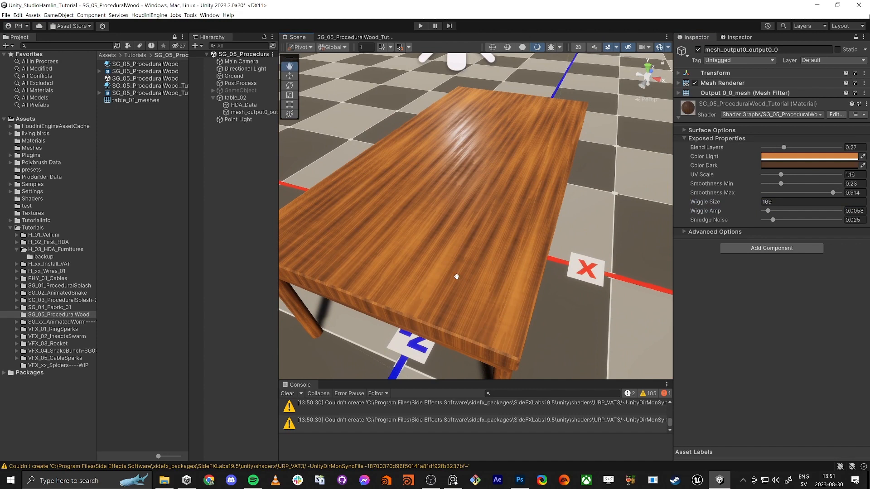
mouse_move(457, 277)
alt+mouse_down()
mouse_move(370, 215)
mouse_move(320, 216)
mouse_move(399, 195)
mouse_move(441, 274)
alt+mouse_up()
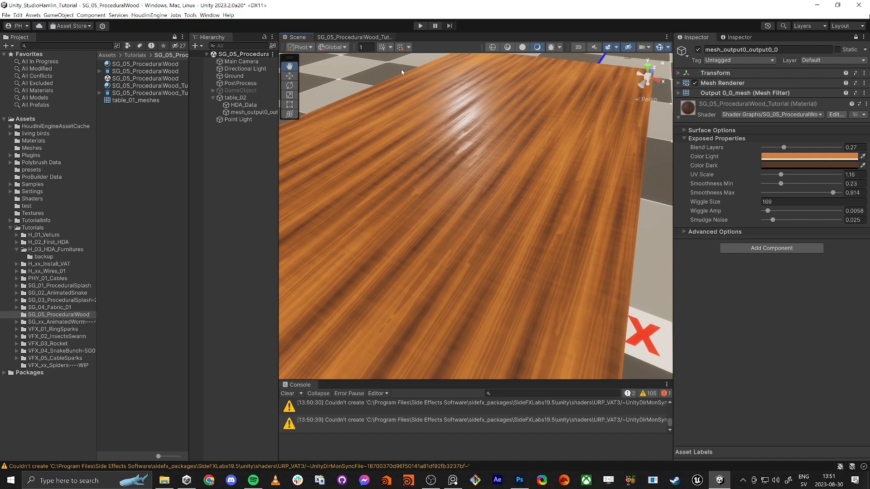
- Maximize the wood shader graph and add a Simple Noise node in the free space above the colour Lerp
click(341, 40)
scroll(572, 165, down, 3)
key(shift+space)
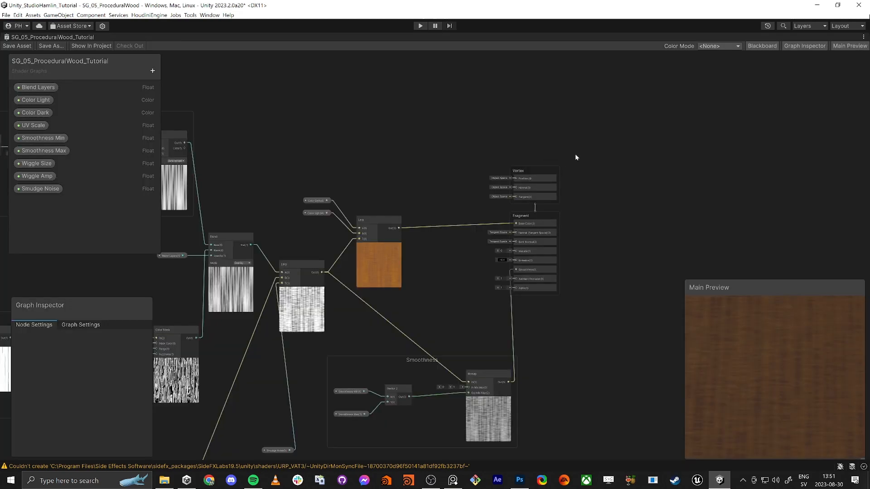
middle_drag(398, 129, 576, 253)
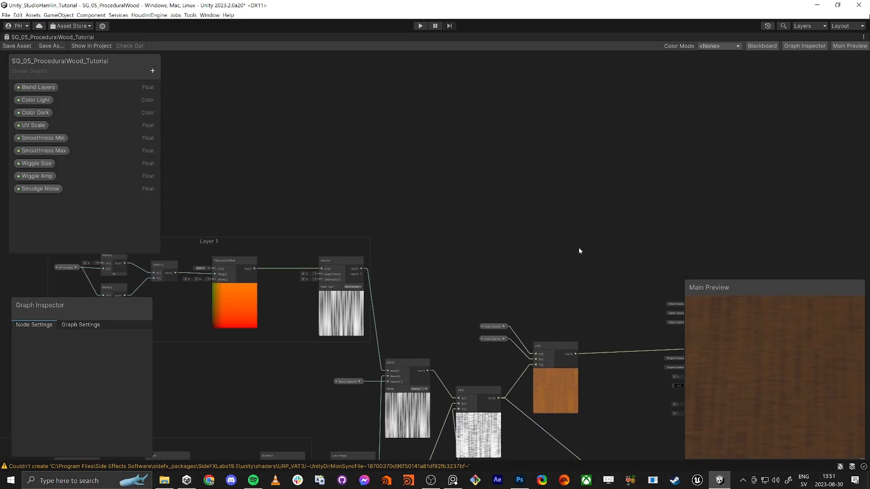
key(space)
text(simp nois)
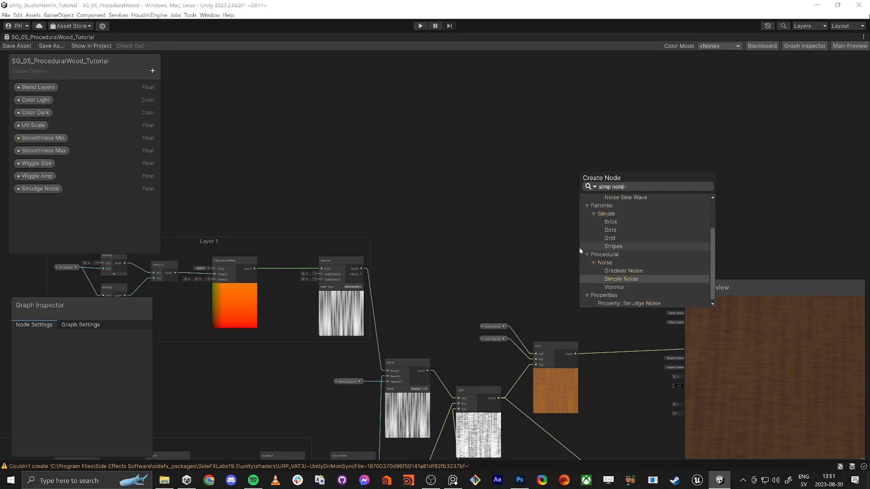
key(Return)
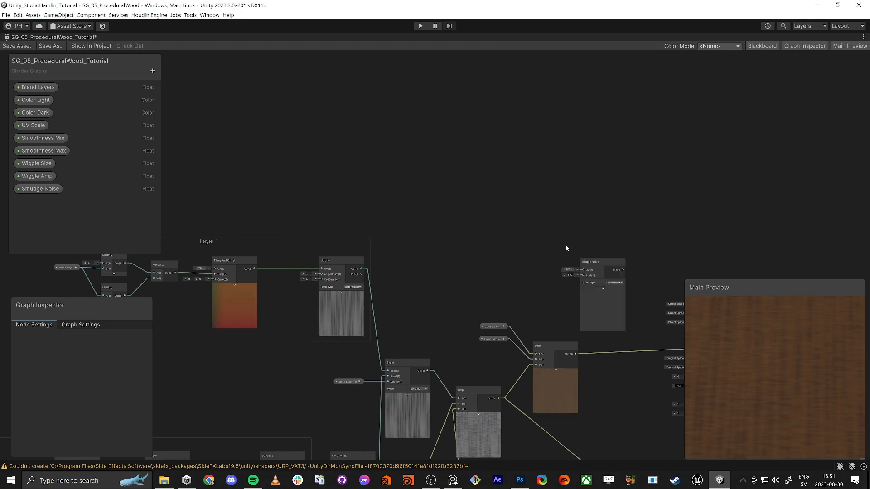
scroll(619, 260, up, 3)
drag(591, 267, 436, 184)
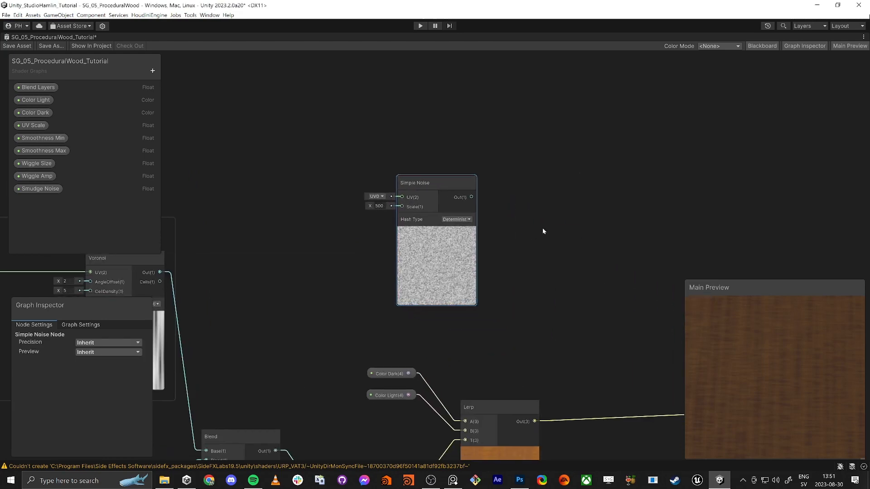
- Feed the Simple Noise output into a new Remap node and set its In Min Max to 0 and 1
middle_drag(543, 227, 434, 177)
drag(395, 151, 444, 161)
text(remap)
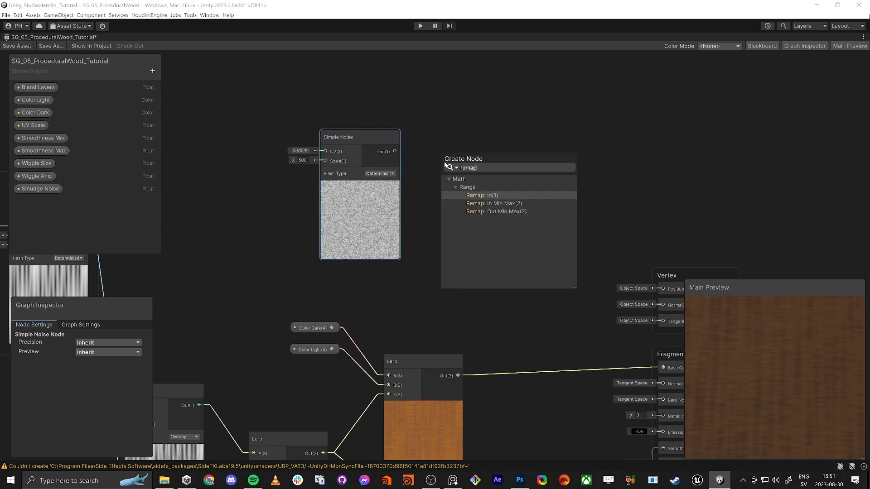
key(Return)
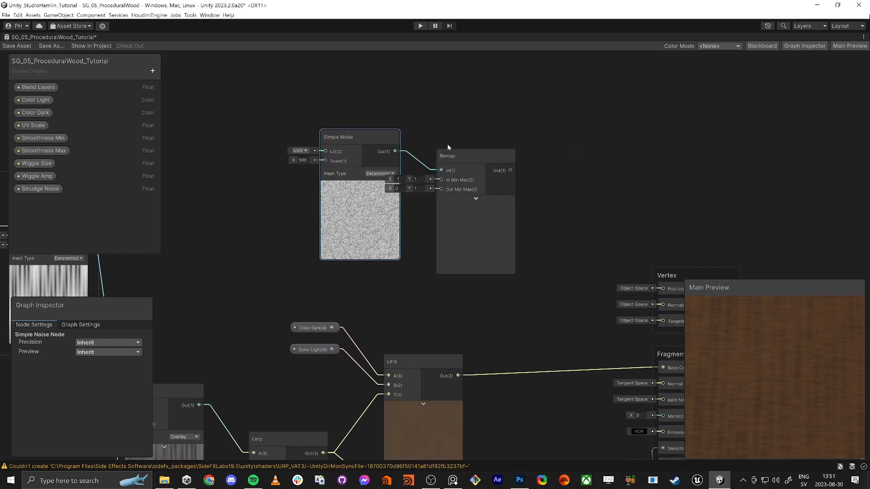
drag(465, 150, 523, 155)
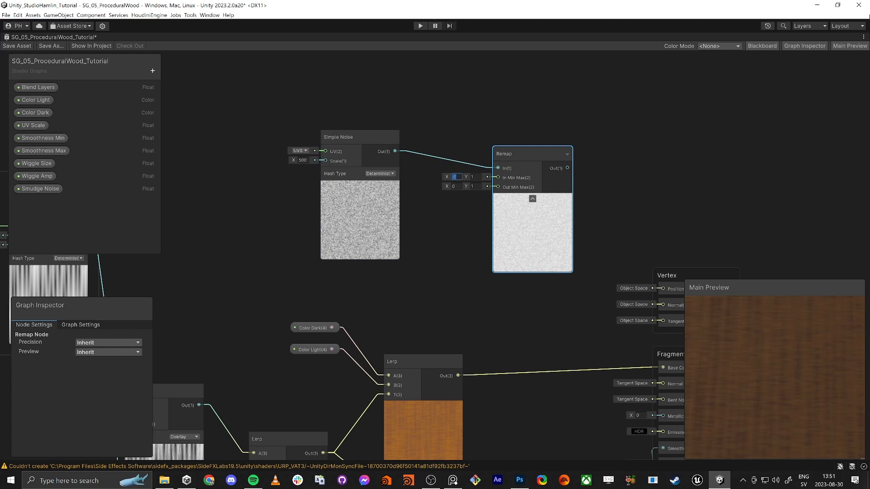
text(0)
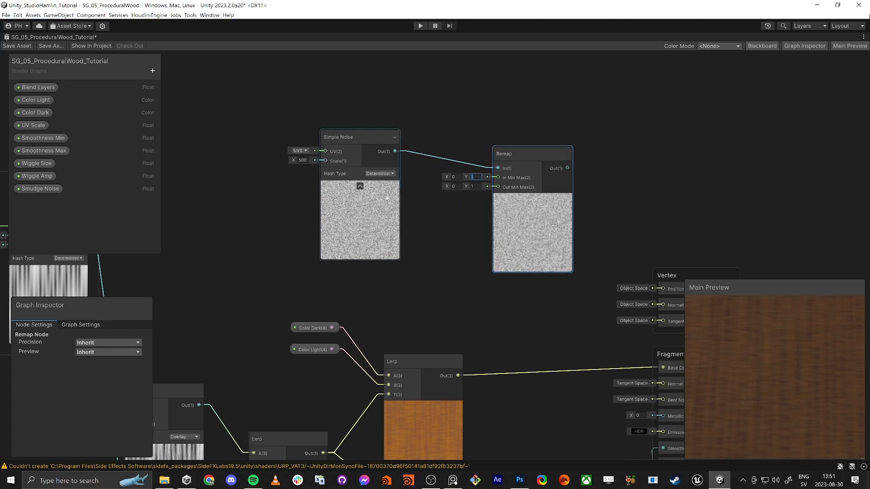
click(441, 237)
drag(526, 156, 494, 151)
- Add a Multiply node between the colour Lerp and the Fragment block and feed the Lerp output into its B input
scroll(483, 252, up, 1)
middle_drag(532, 381, 522, 300)
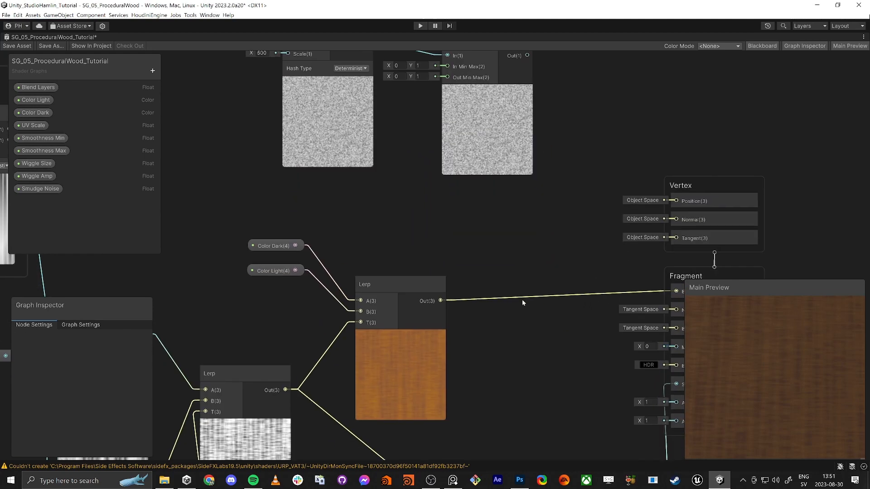
key(space)
text(multi)
key(Return)
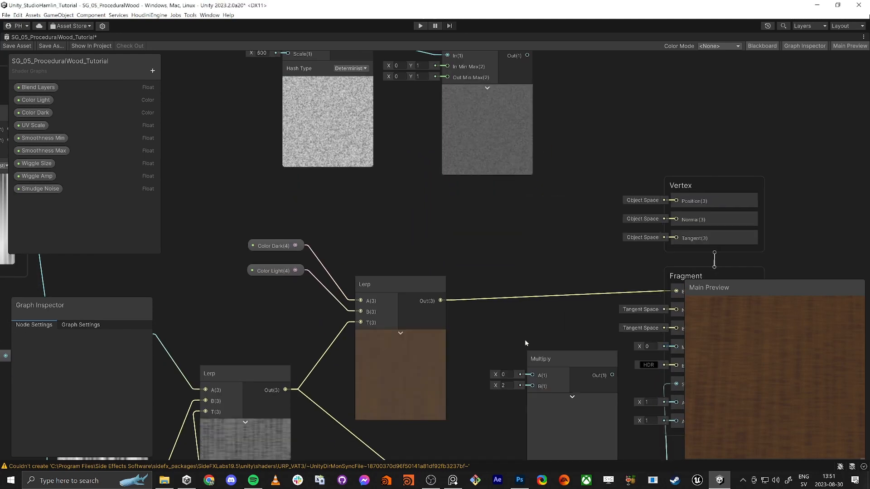
drag(544, 358, 536, 250)
drag(441, 300, 522, 277)
- Space out the two noise nodes, connect the Remap output to the Multiply's A input and inspect its preview
middle_drag(558, 183, 590, 260)
drag(515, 115, 500, 108)
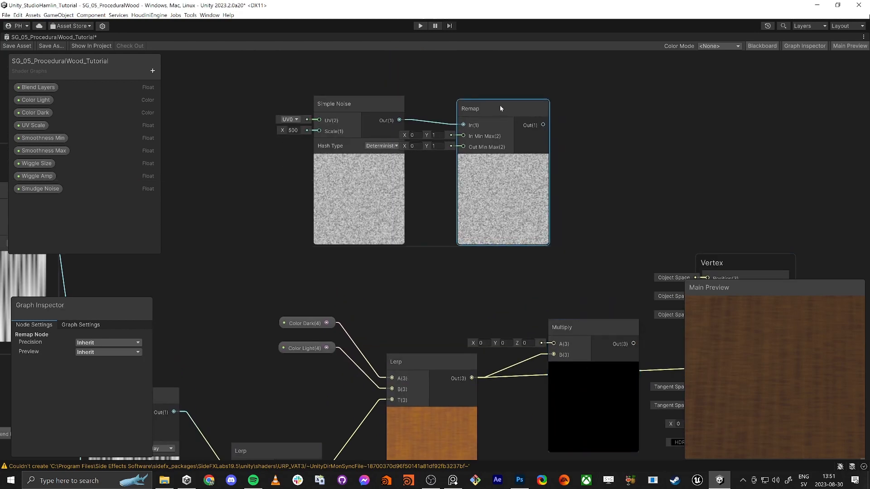
drag(366, 104, 324, 96)
drag(538, 115, 555, 348)
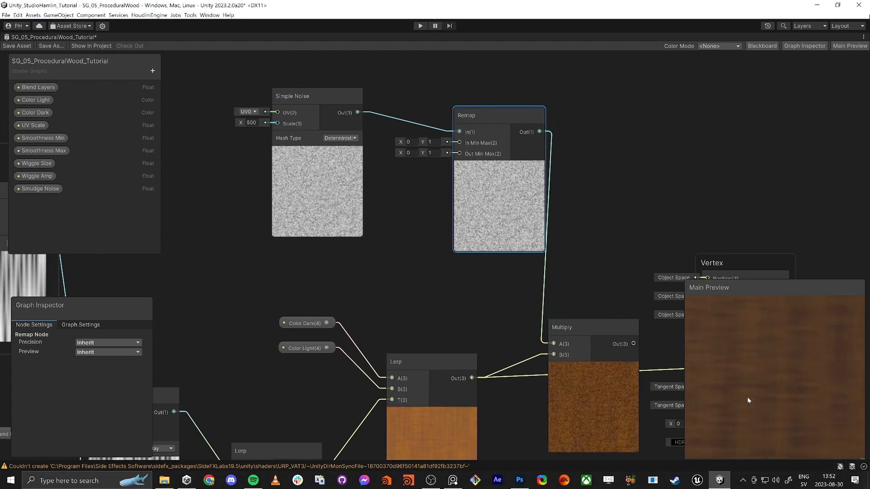
scroll(585, 407, up, 8)
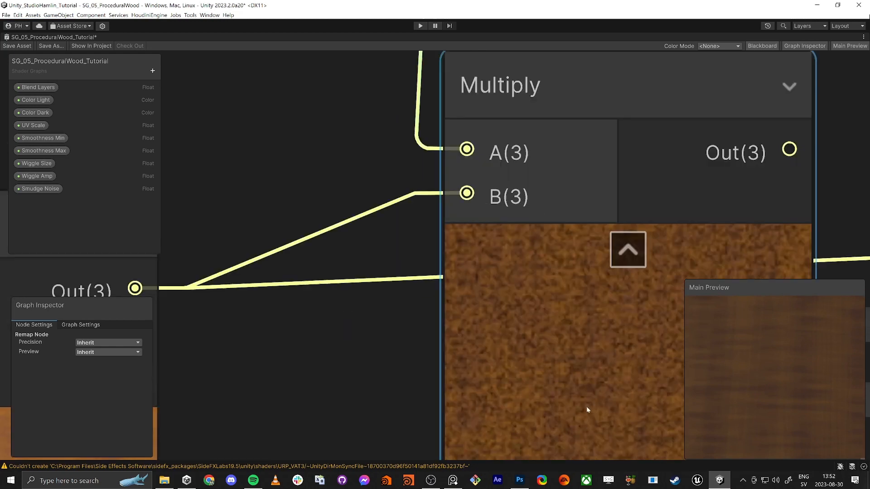
scroll(585, 399, down, 9)
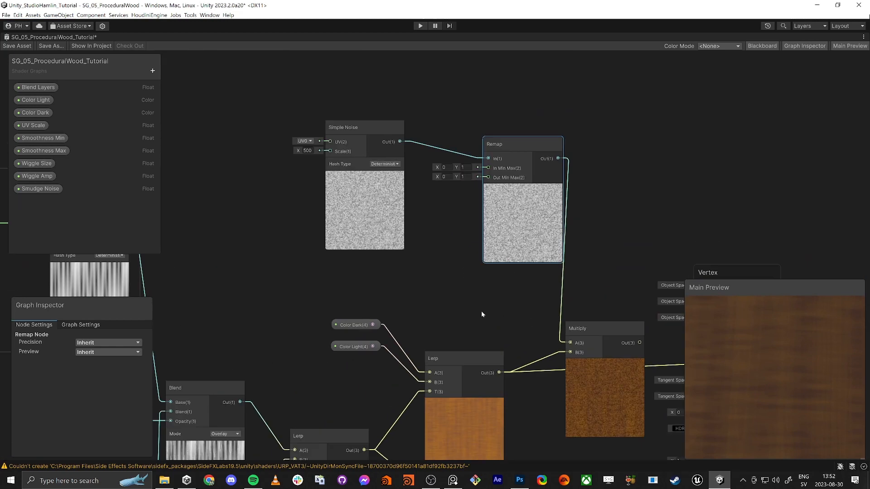
- Restore the normal editor layout, dock the Scene view below the Inspector and frame the tabletop in it
click(289, 267)
key(shift+space)
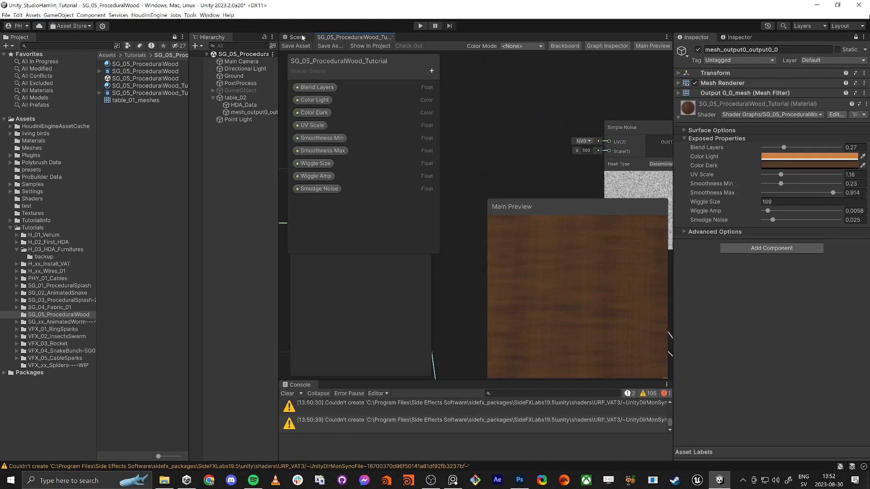
drag(303, 38, 737, 332)
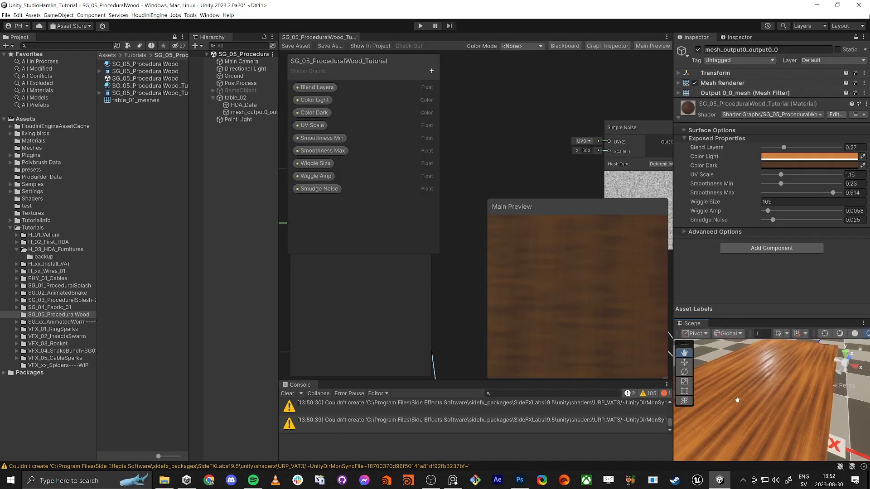
alt+drag(737, 400, 677, 366)
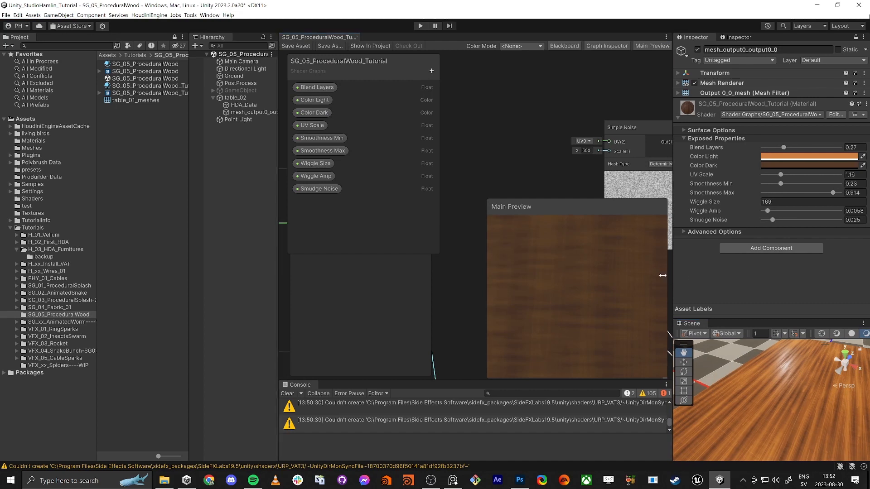
- Enlarge the docked Scene view and hide the graph's Main Preview, Graph Inspector and Blackboard overlays
drag(673, 276, 604, 276)
drag(686, 307, 686, 230)
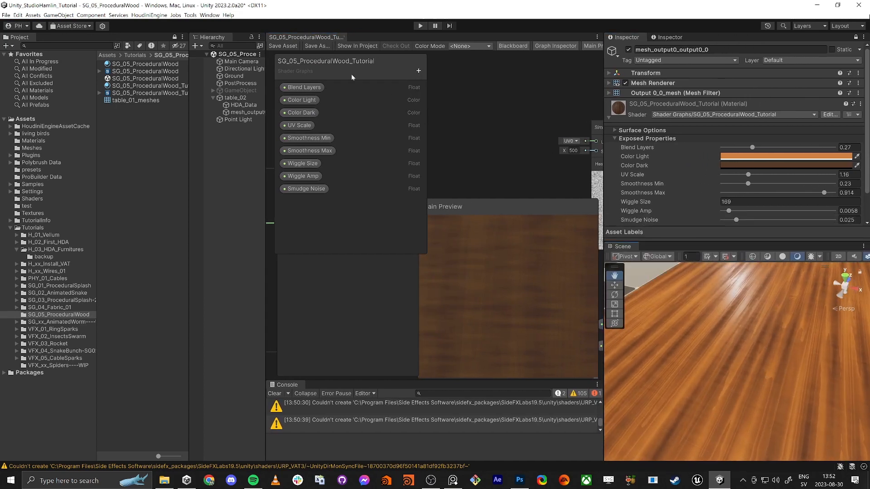
click(593, 47)
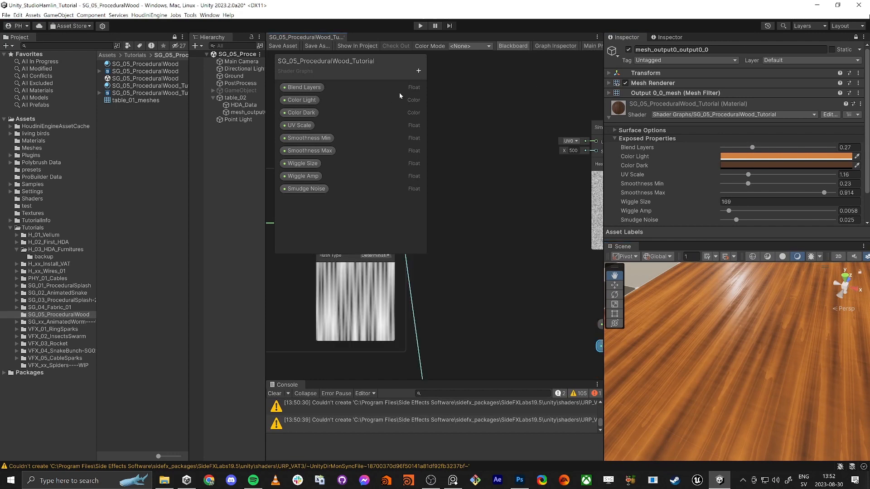
click(517, 47)
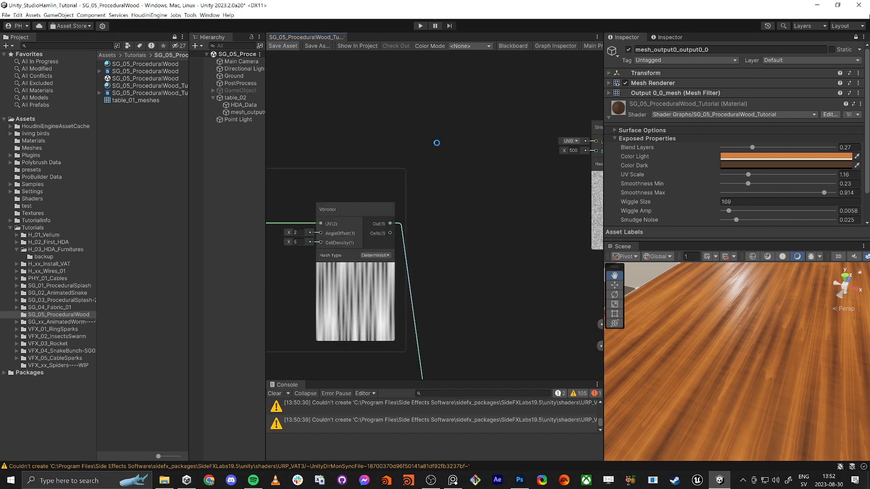
- Connect the Multiply output to the Fragment's Base Color and save the shader graph
middle_drag(501, 242, 366, 254)
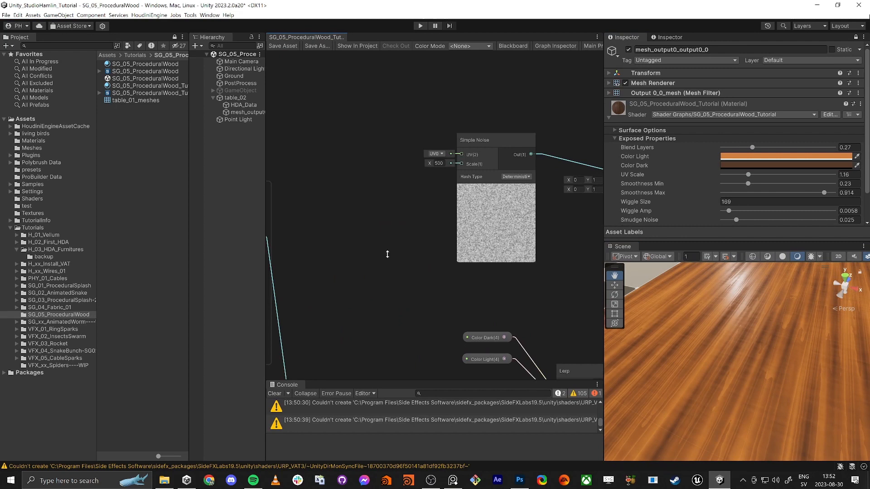
scroll(422, 267, down, 6)
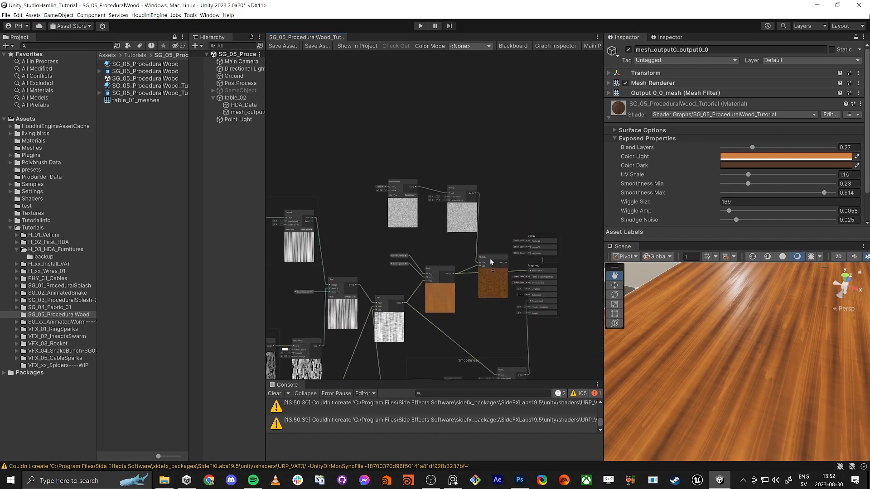
click(490, 260)
scroll(479, 252, up, 8)
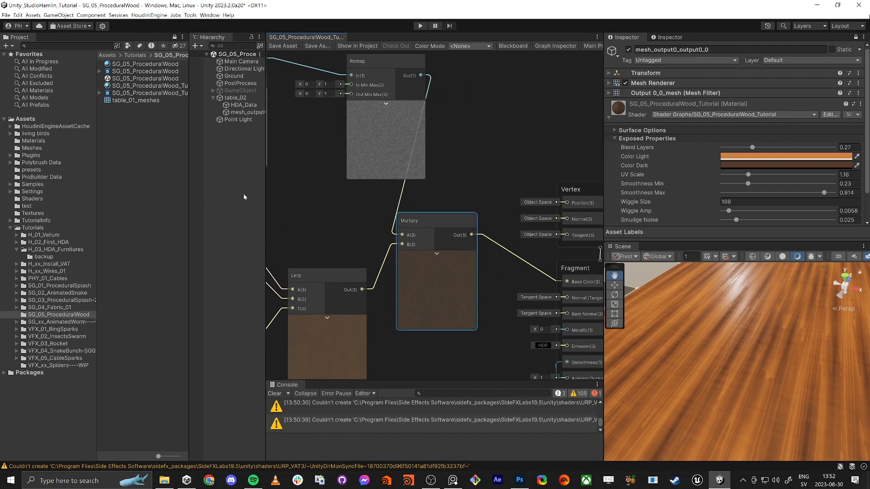
- Widen the graph area by narrowing the Project and Hierarchy areas, and inspect the noise on the table in the Scene view
drag(189, 203, 143, 202)
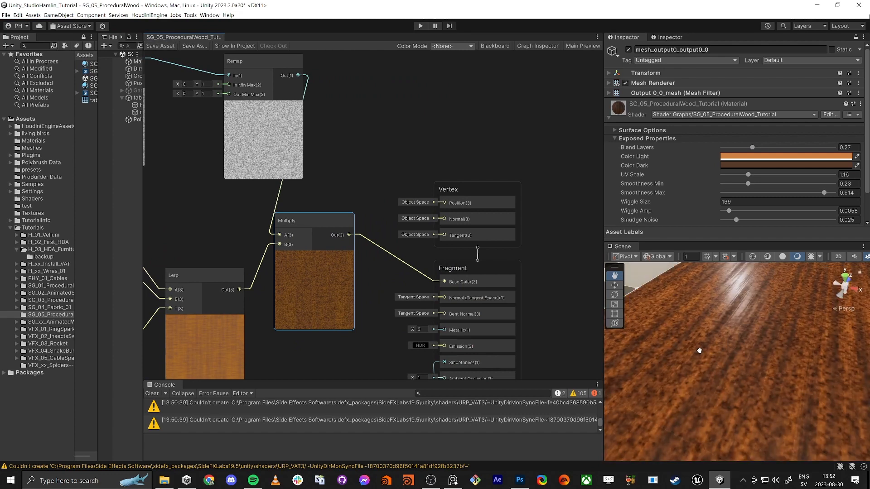
key(s)
right_drag(715, 368, 708, 378)
key(w)
key(s)
- Set the Simple Noise scale to 1000, save the shader graph and inspect the finer noise on the tabletop
middle_drag(165, 121, 354, 219)
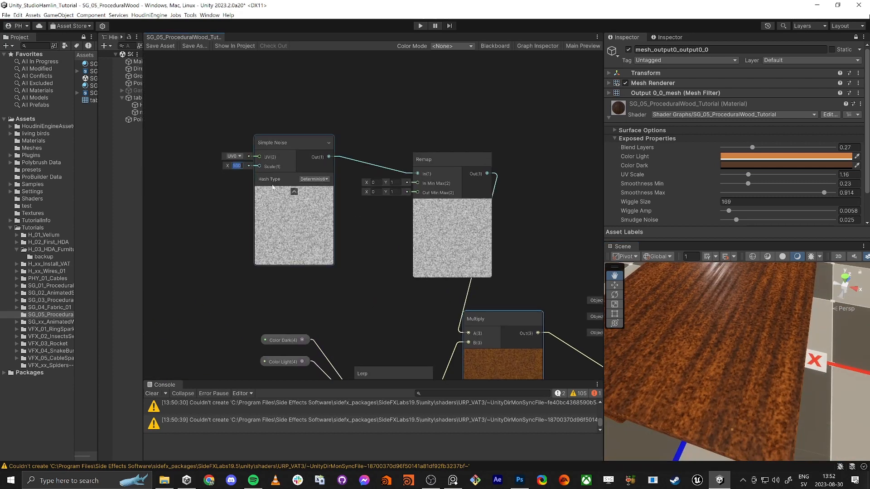
text(1000)
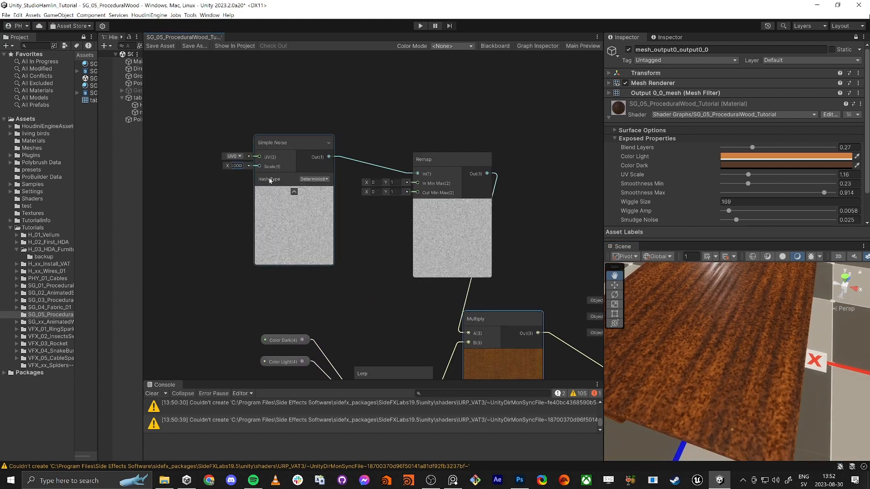
click(154, 46)
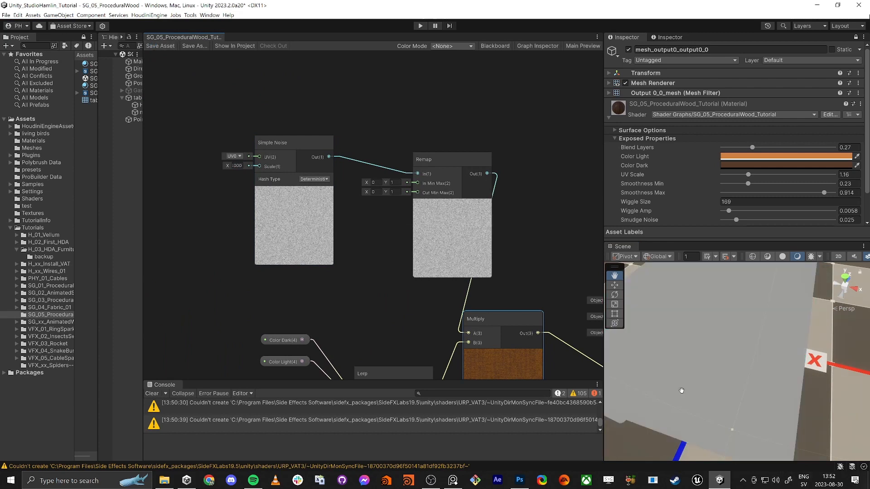
key(w)
right_drag(713, 410, 652, 363)
key(s)
key(a)
key(w)
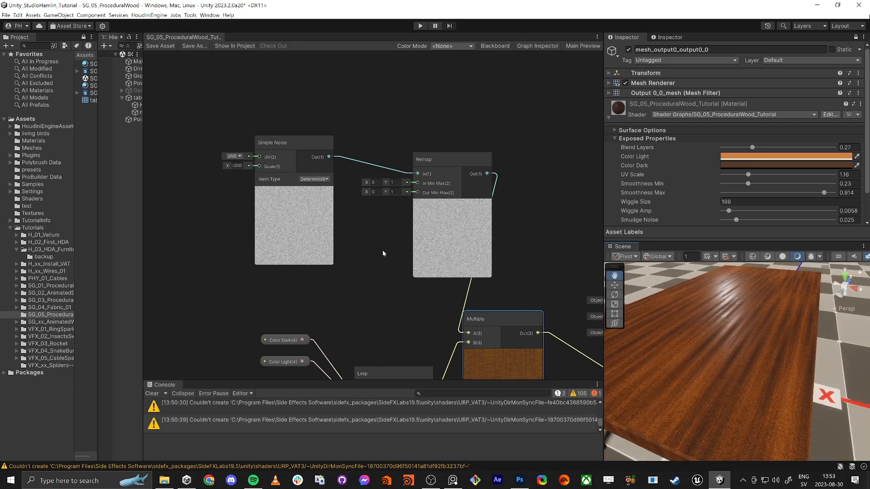
- Set the Remap node's Out Min Max X to 0.54 and save the shader graph
middle_drag(383, 250, 403, 191)
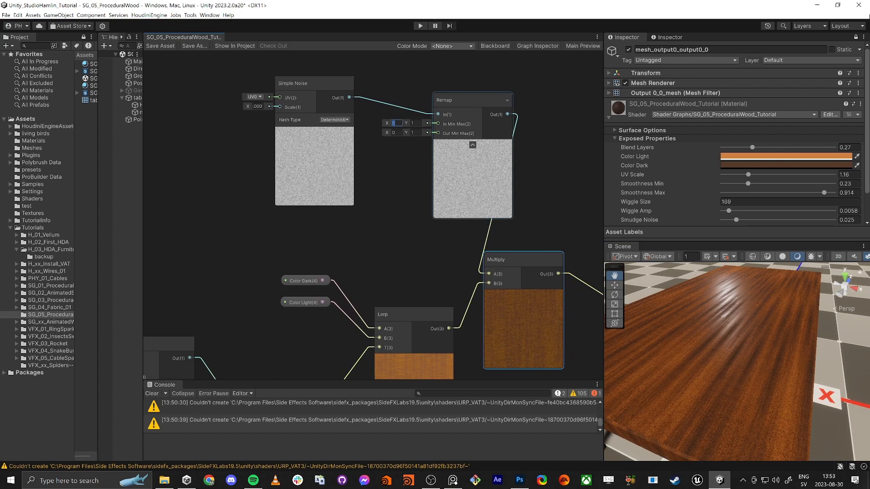
click(398, 169)
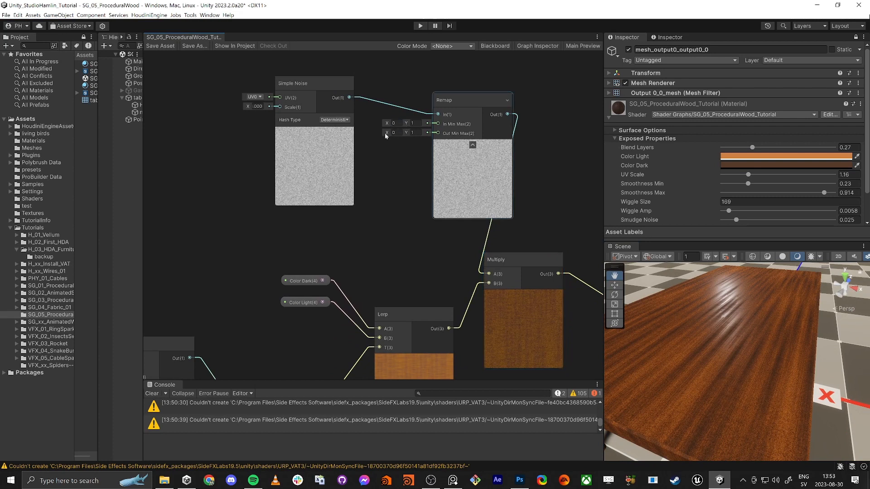
mouse_move(388, 135)
mouse_down()
mouse_move(378, 131)
mouse_move(404, 136)
mouse_move(383, 135)
mouse_up()
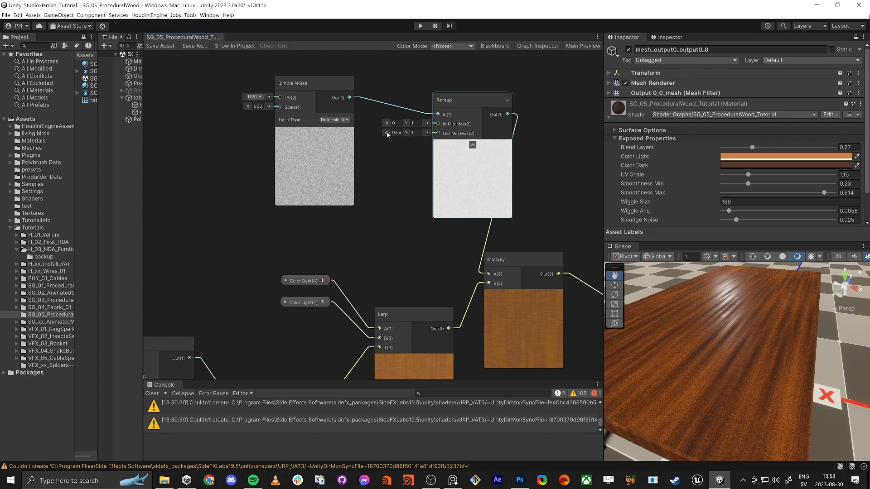
click(168, 74)
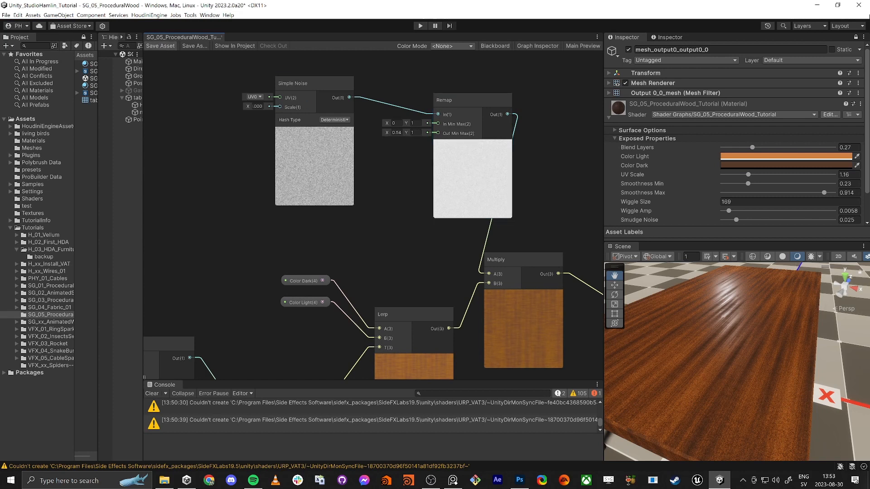
click(160, 46)
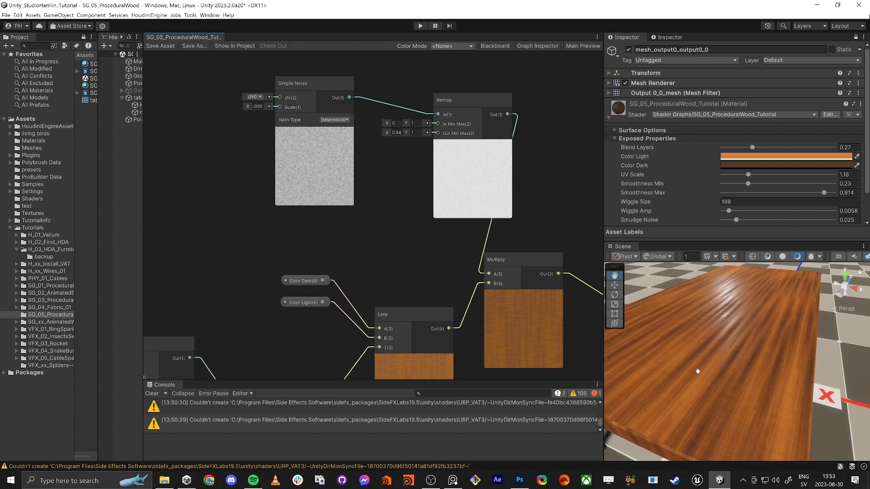
- Inspect the softened fine noise on the tabletop up close and around the whole table in a maximized Scene view
scroll(697, 371, up, 6)
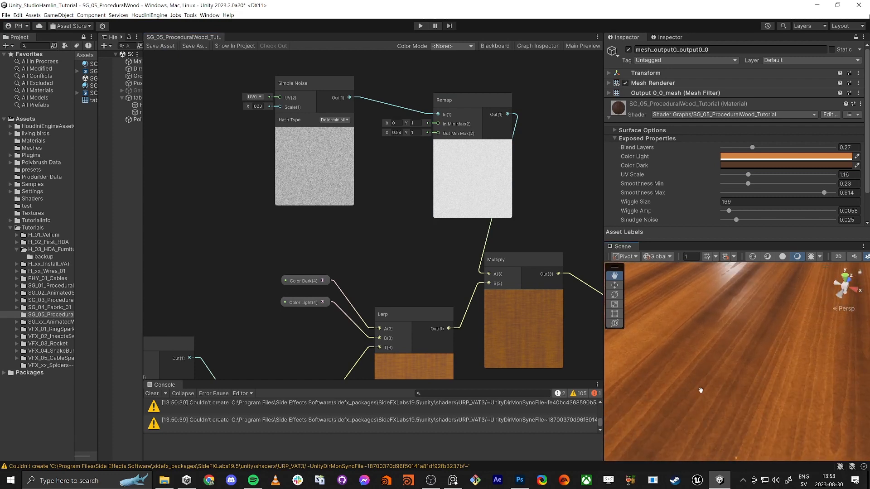
scroll(733, 362, down, 6)
right_drag(722, 371, 730, 335)
key(w)
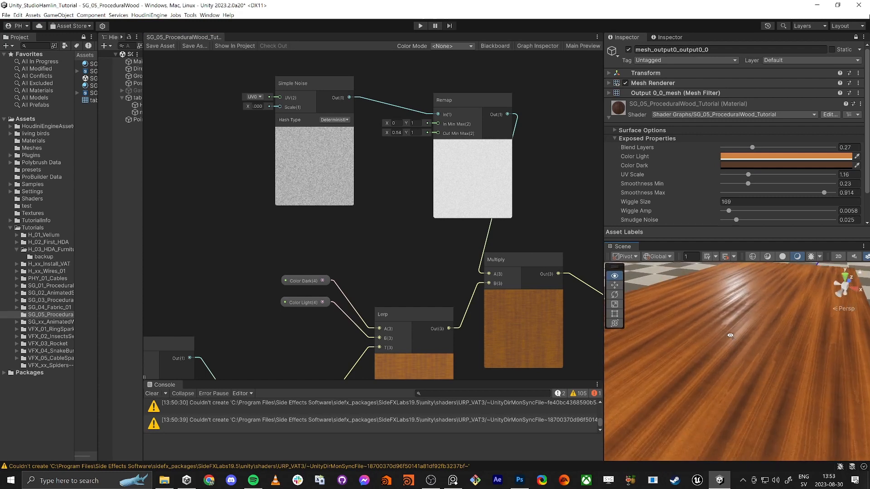
key(shift+space)
scroll(594, 283, down, 6)
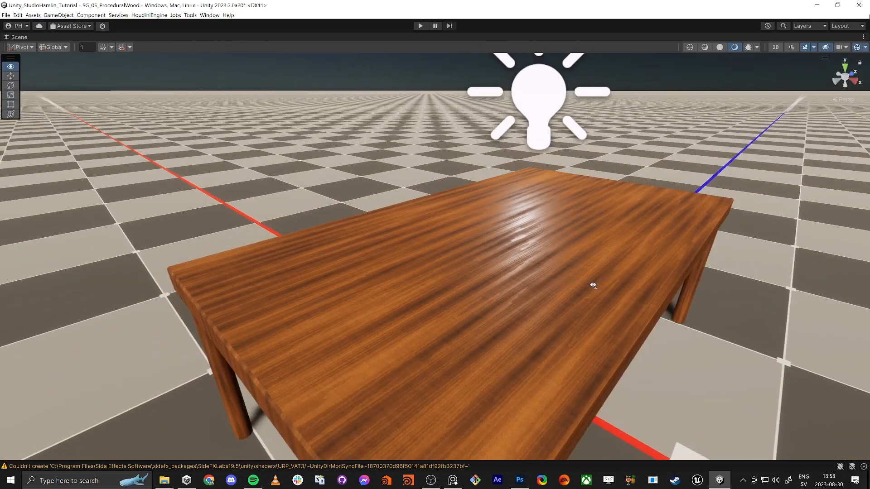
right_drag(594, 284, 401, 311)
key(a)
key(d)
key(d)
key(s)
key(w)
key(w)
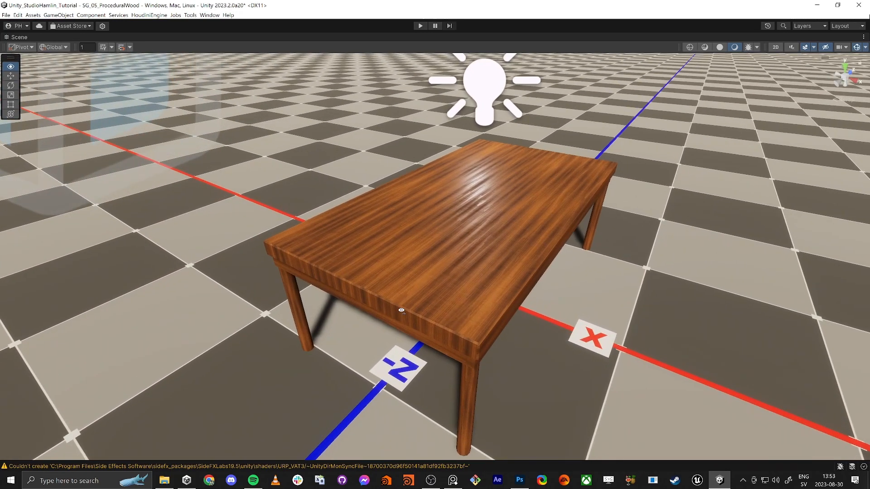
key(shift+space)
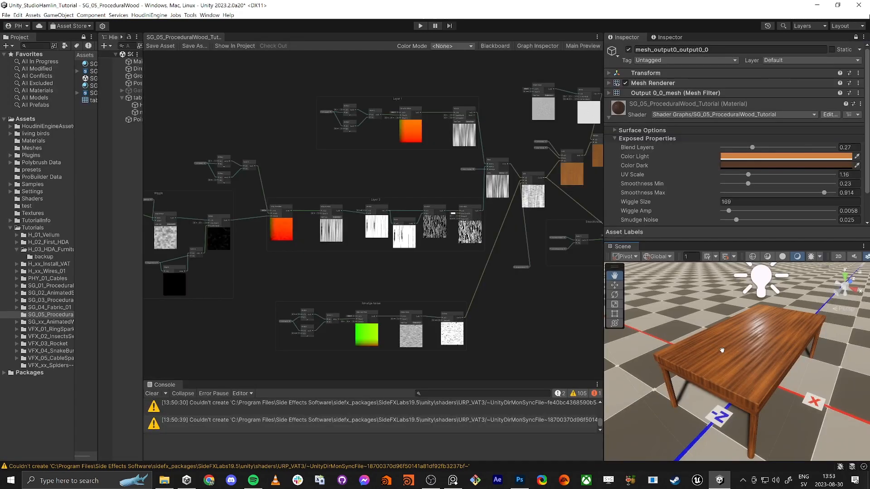
click(662, 38)
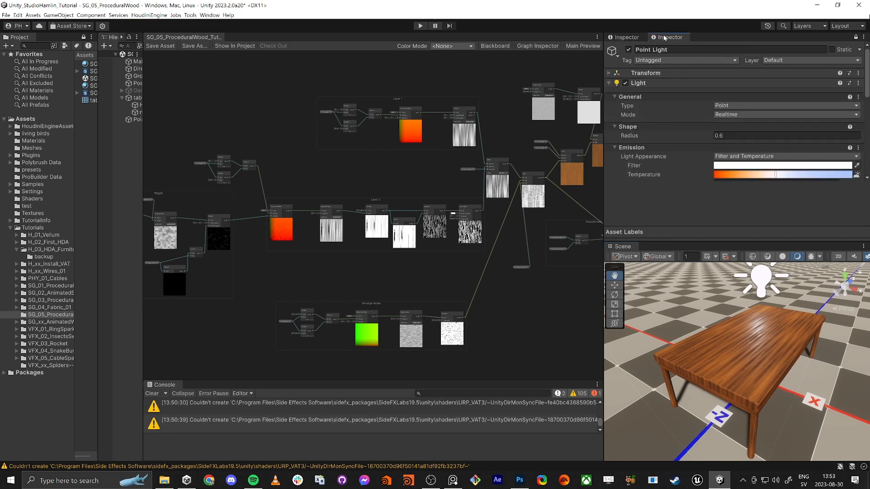
click(627, 39)
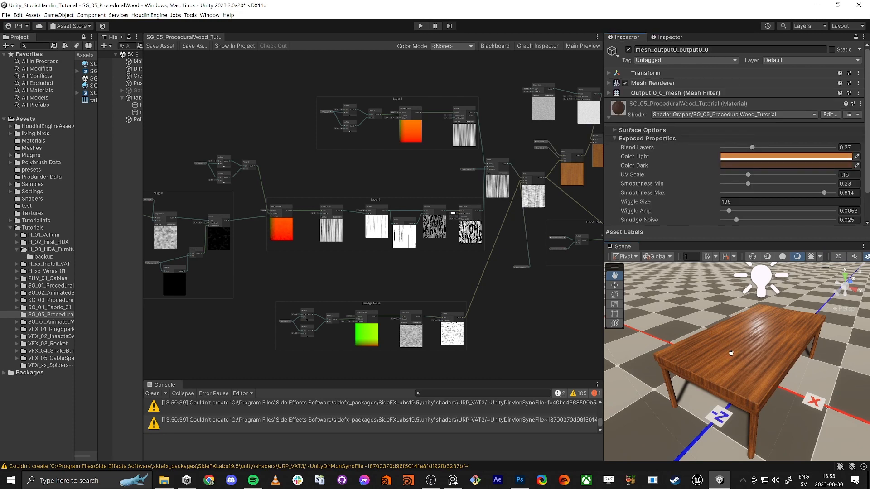
drag(731, 353, 751, 361)
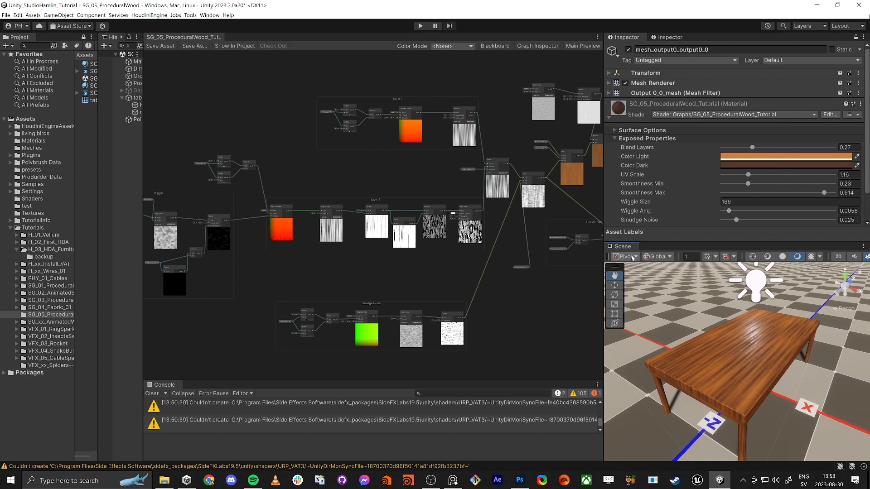
drag(702, 314, 754, 376)
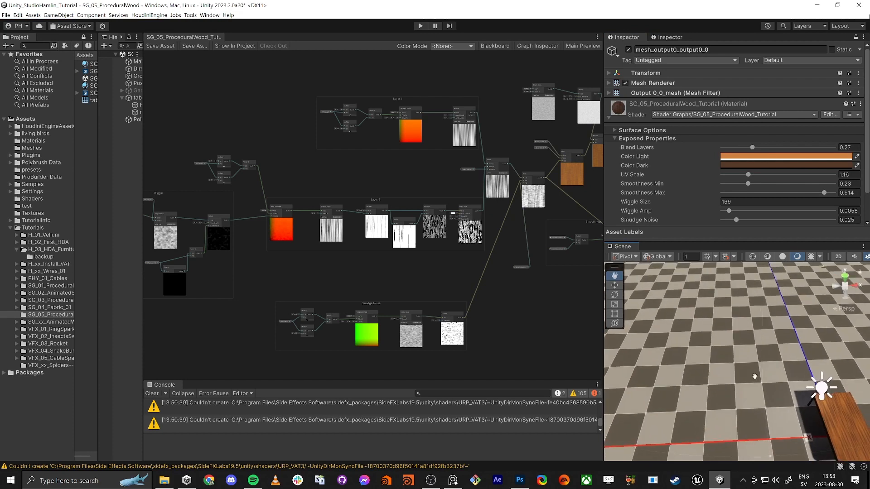
drag(816, 430, 796, 399)
right_drag(797, 399, 748, 358)
drag(715, 347, 735, 360)
- Dock the Scene view beside the shader graph and hide its gizmos to inspect the whole table
drag(623, 249, 159, 38)
alt+drag(405, 202, 317, 180)
click(590, 48)
key(shift+space)
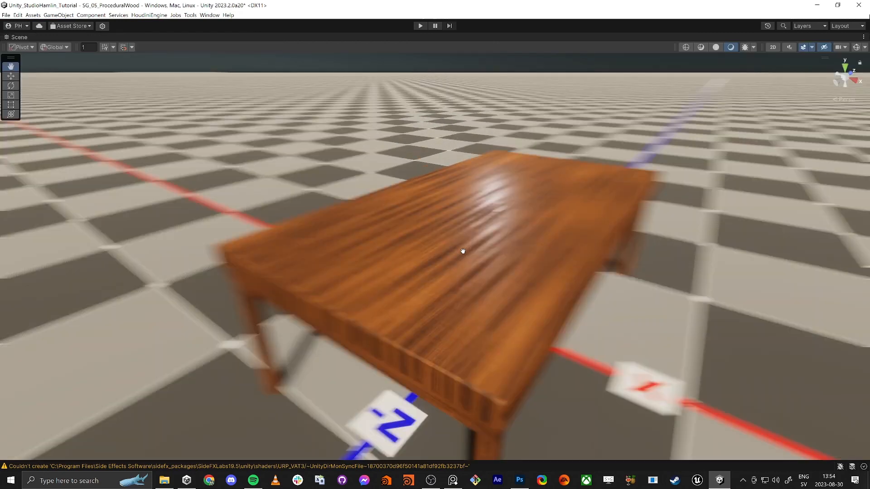
right_drag(462, 251, 484, 247)
key(s)
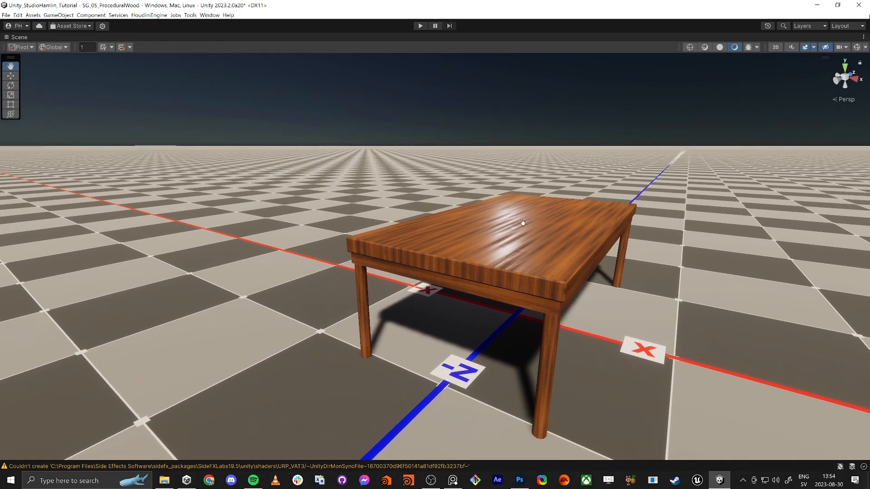
key(shift+space)
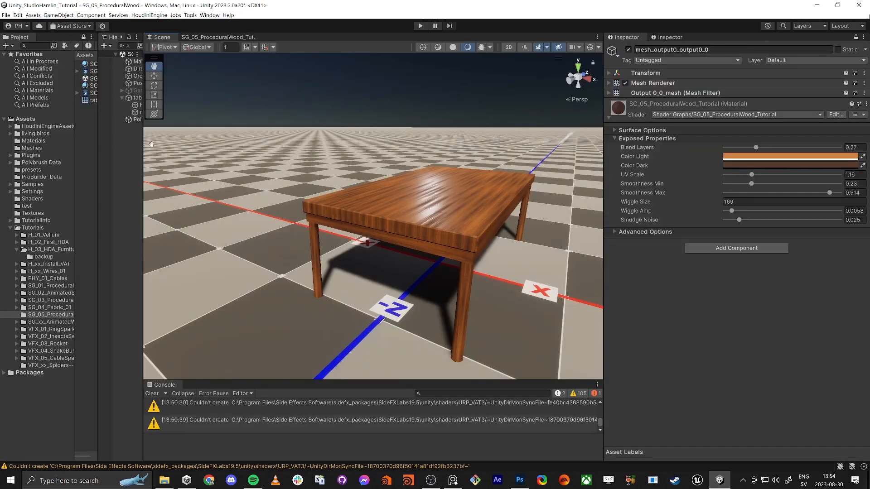
- Widen the Hierarchy and unlock the Inspector to show table_02's Houdini parameters, and rebuild the asset
drag(143, 144, 206, 144)
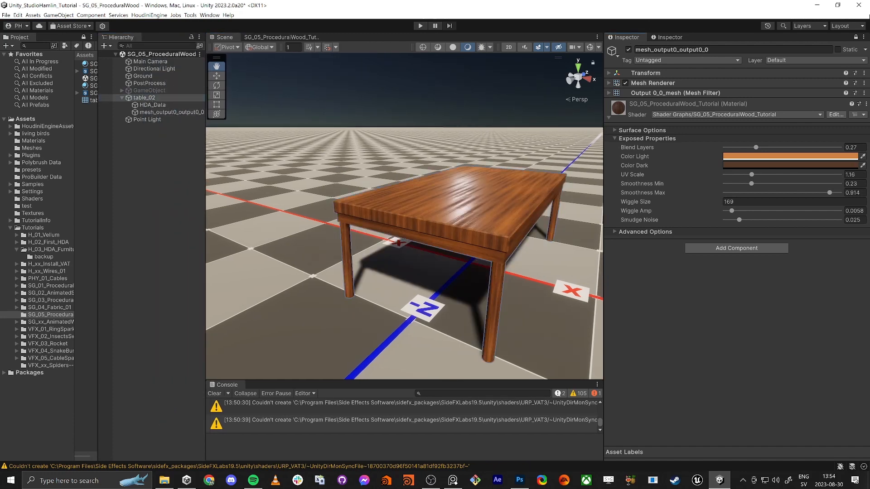
click(855, 37)
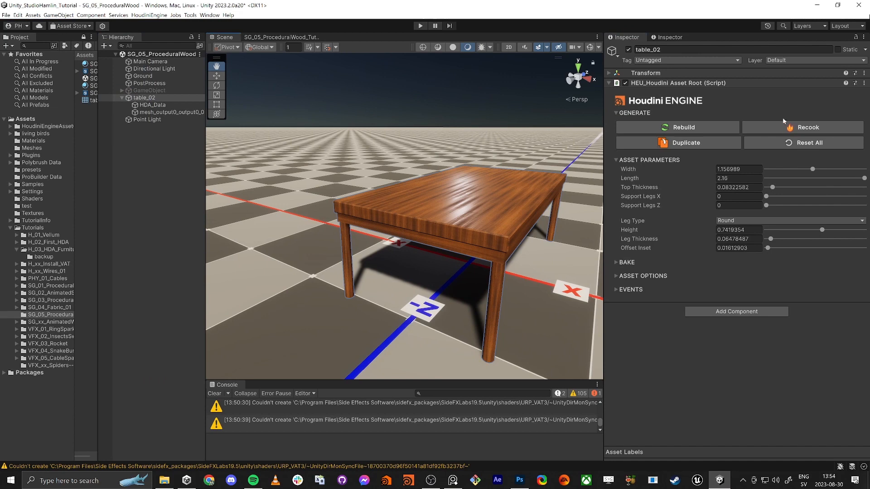
click(693, 130)
- Reshape table_02 with Width 1.373272, Length 0.6110434 and Top Thickness 0.2819355
right_drag(504, 214, 445, 231)
key(e)
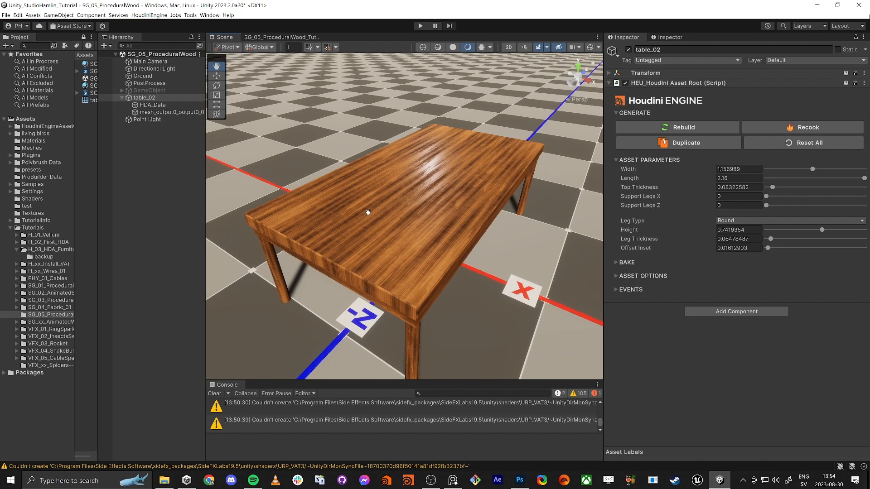
mouse_move(804, 167)
mouse_down()
mouse_move(828, 178)
mouse_move(802, 178)
mouse_up()
click(792, 188)
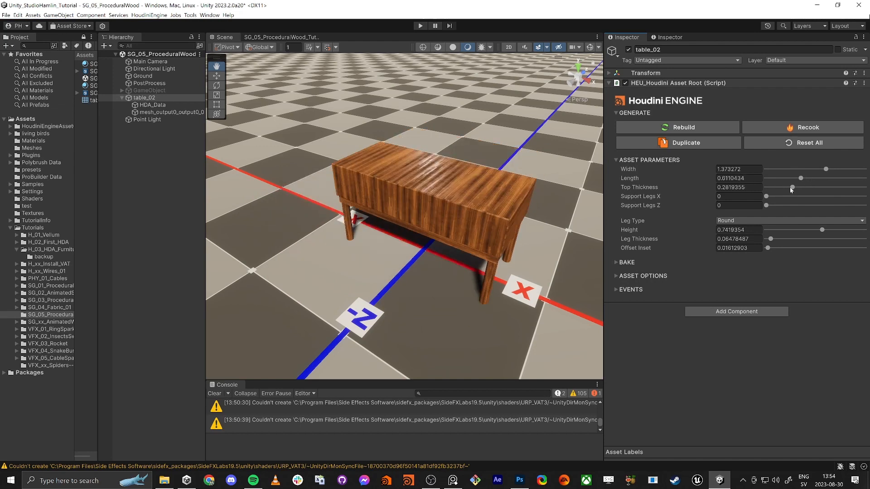
- Set table_02's Leg Type to Square and its Leg Thickness to 0.1103226
alt+drag(489, 251, 479, 218)
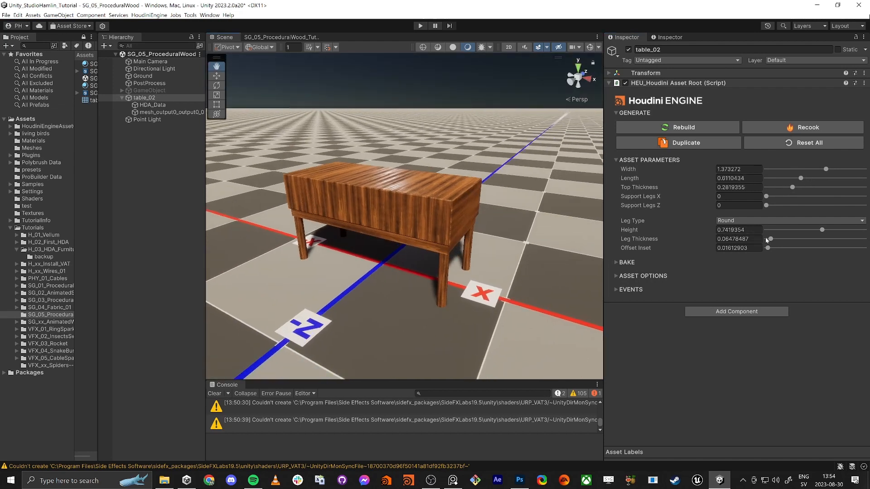
click(745, 220)
click(738, 239)
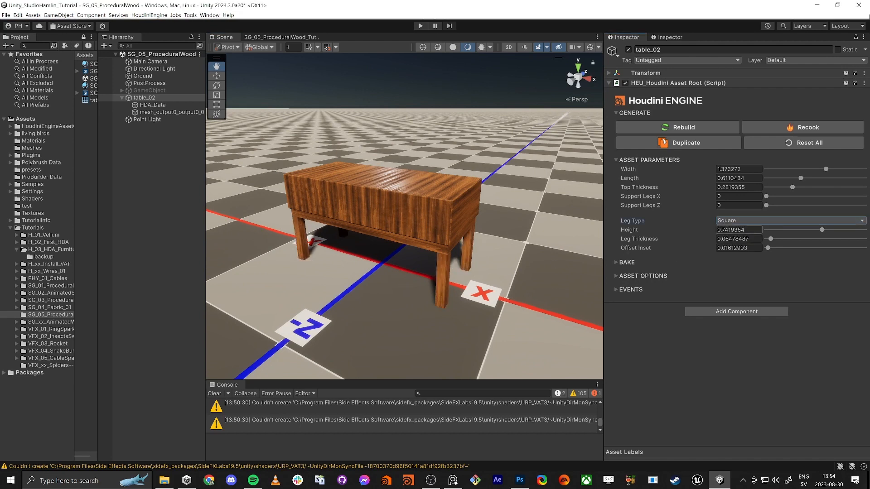
drag(771, 239, 776, 239)
alt+drag(383, 247, 403, 230)
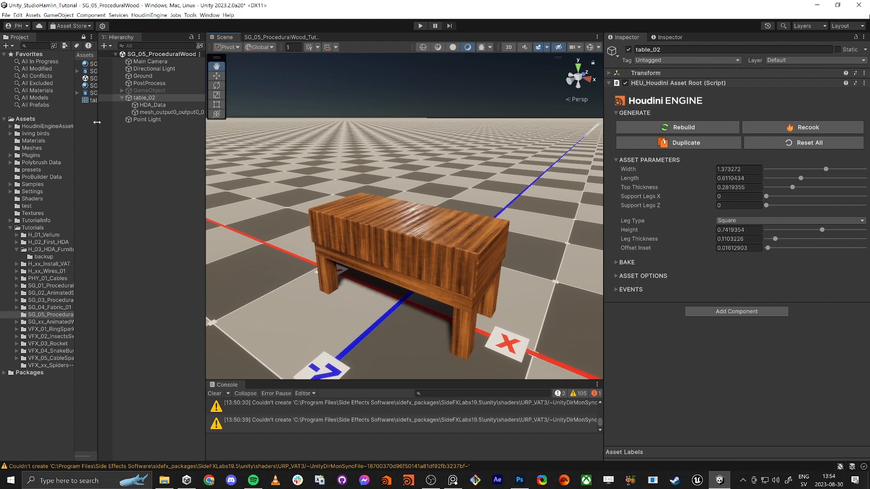
- Widen the Project area to reach the procedural wood tutorial material and assign it to the reshaped table
drag(96, 123, 156, 122)
drag(108, 89, 416, 232)
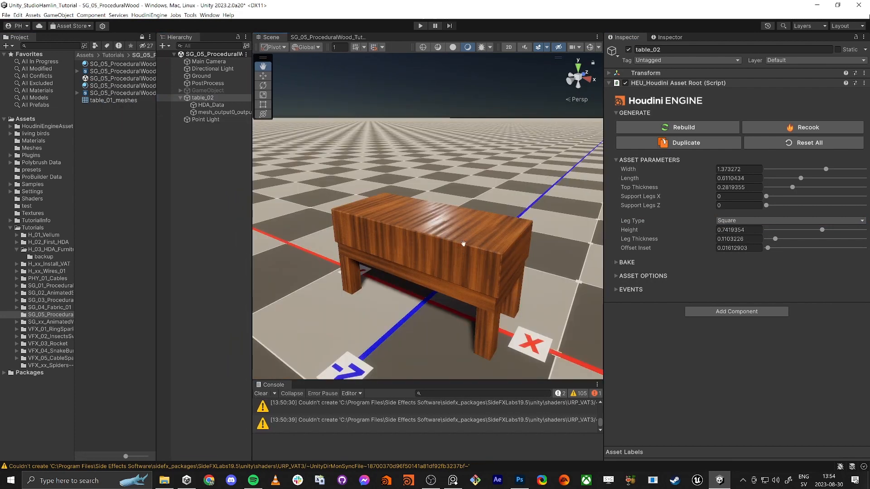
click(670, 37)
click(634, 38)
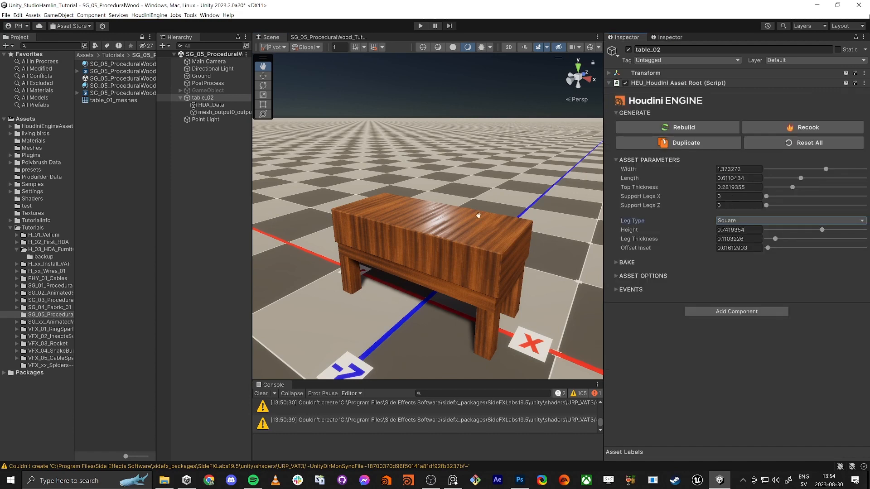